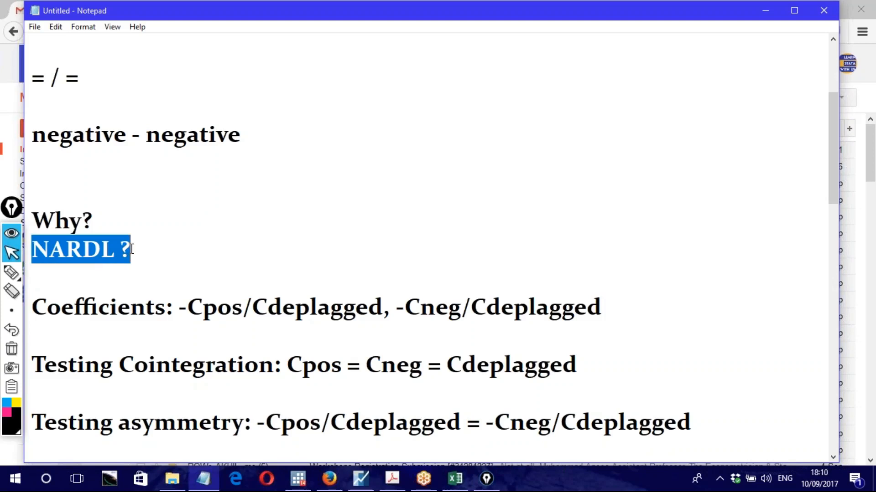
- Highlight the block of notes from "positive - positive" through "negative - negative"
left_click(114, 249)
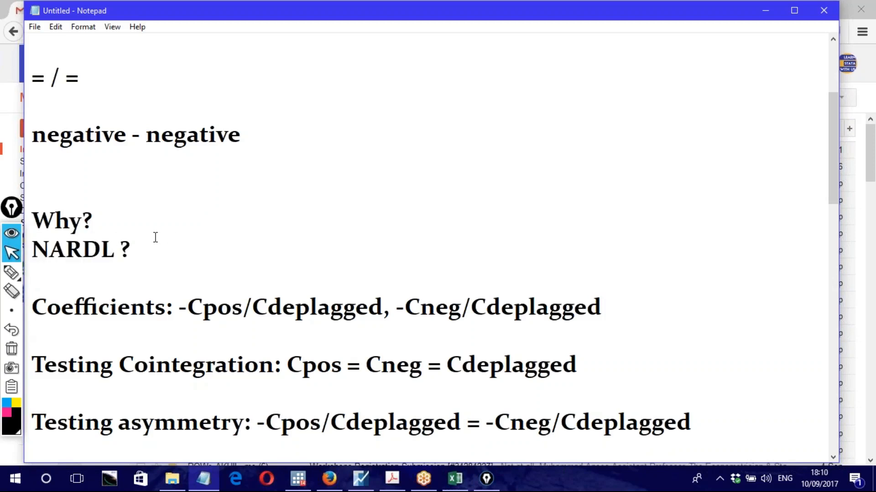
scroll(155, 236, "up", 2)
left_click_drag(38, 195, 242, 302)
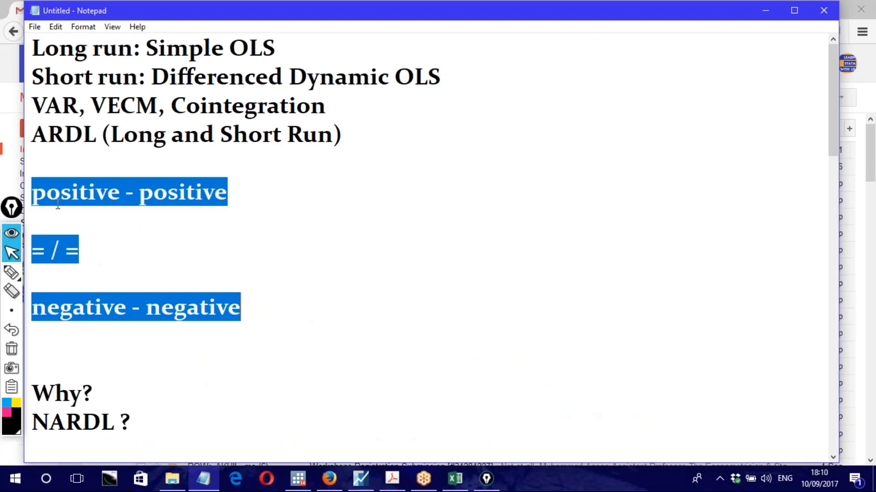
left_click_drag(35, 195, 242, 301)
- Remove the blank lines directly above and below the "= / =" line in the notes
left_click(176, 280)
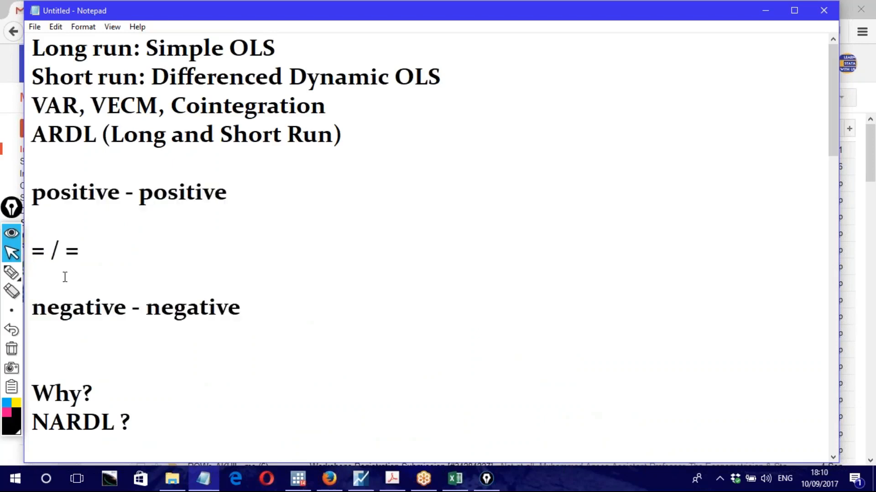
key("Delete")
left_click(63, 224)
key("Delete")
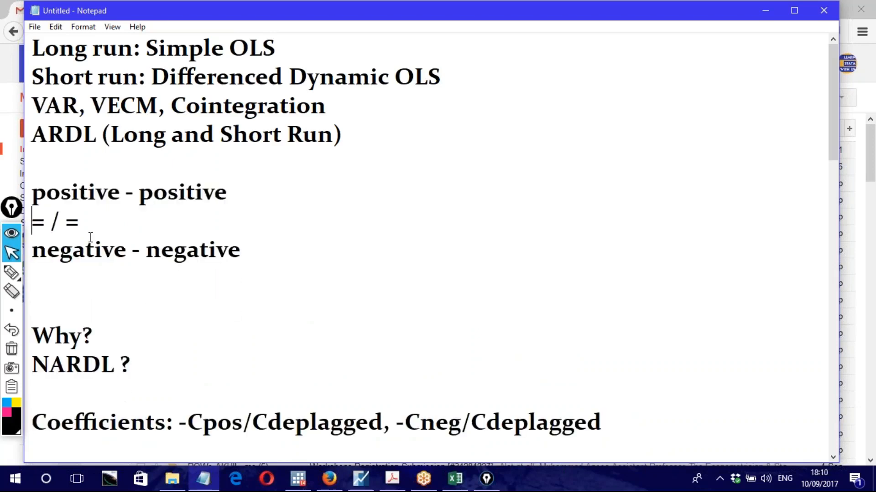
- Highlight the three-line positive/negative comparison, followed by its positive and negative lines individually
left_click_drag(32, 195, 239, 250)
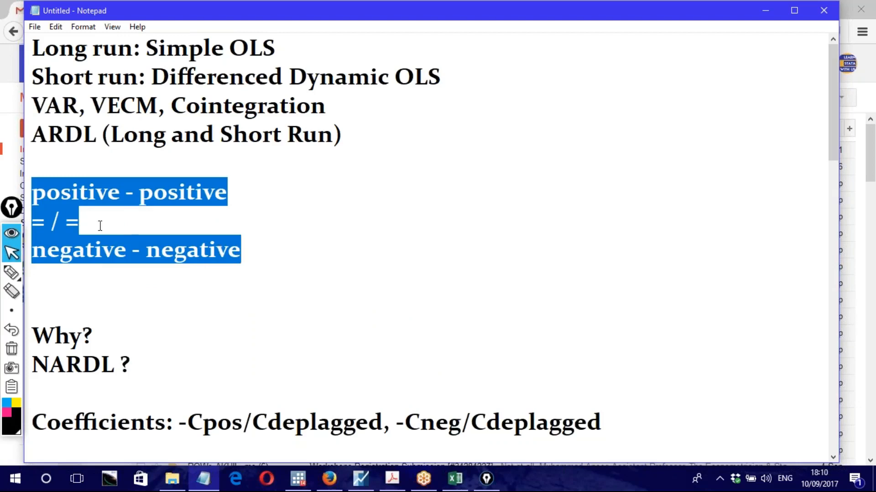
left_click(100, 226)
left_click_drag(32, 192, 213, 192)
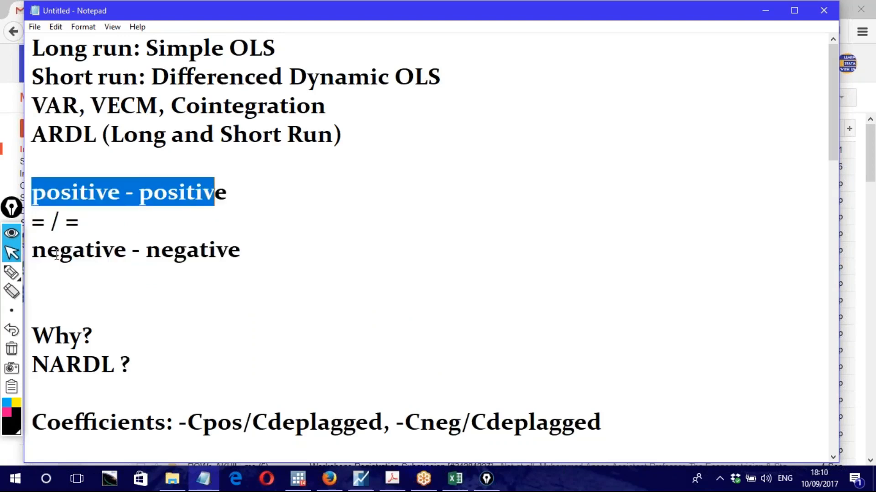
left_click(32, 250)
left_click_drag(31, 250, 242, 252)
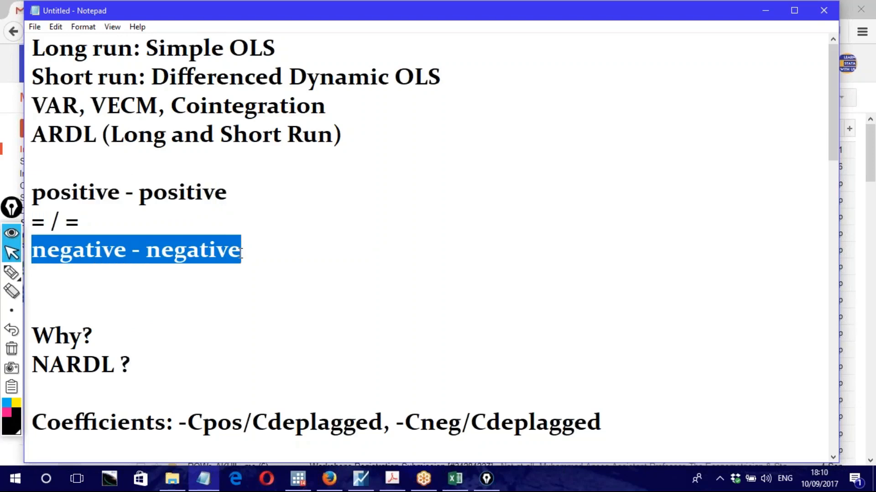
- Review the ARDL entry against the positive/negative comparison by highlighting each in turn
scroll(113, 262, "down", 1)
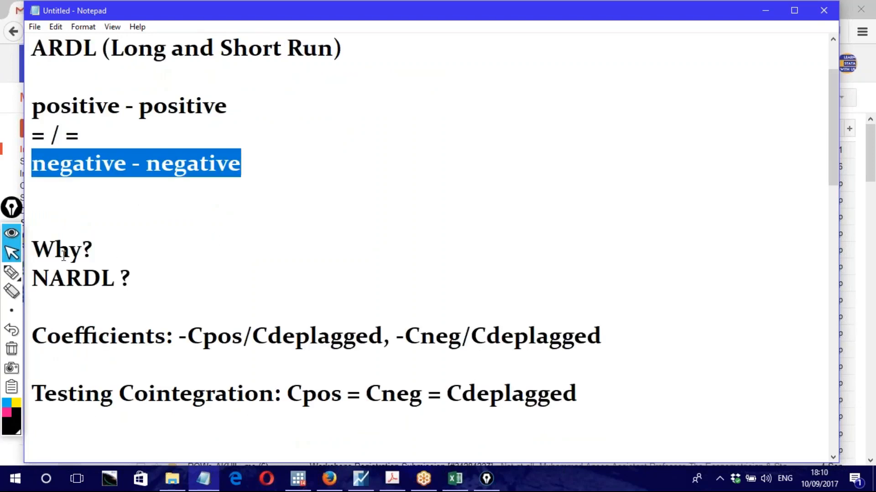
scroll(114, 278, "up", 1)
left_click_drag(33, 136, 94, 137)
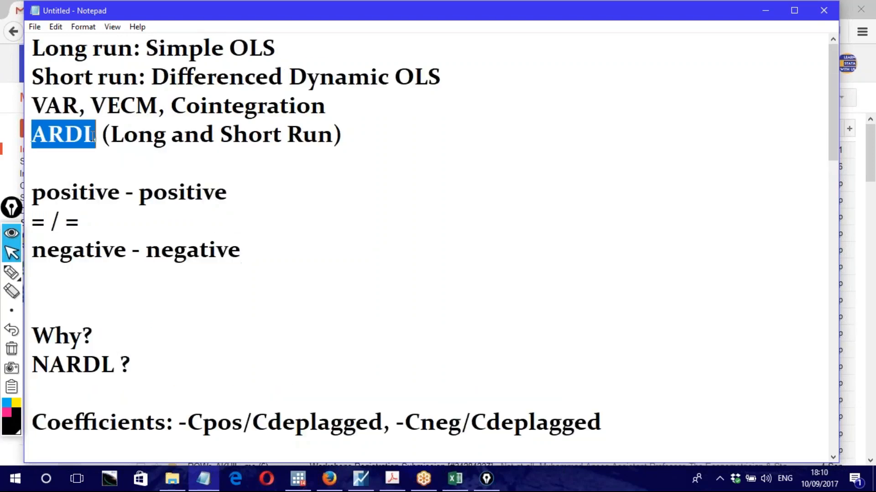
left_click(34, 196)
left_click_drag(34, 197, 246, 253)
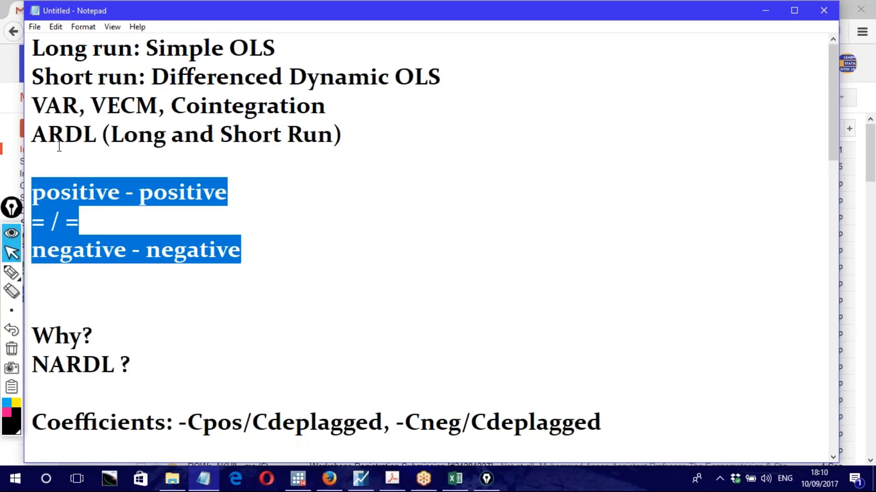
left_click_drag(32, 136, 93, 135)
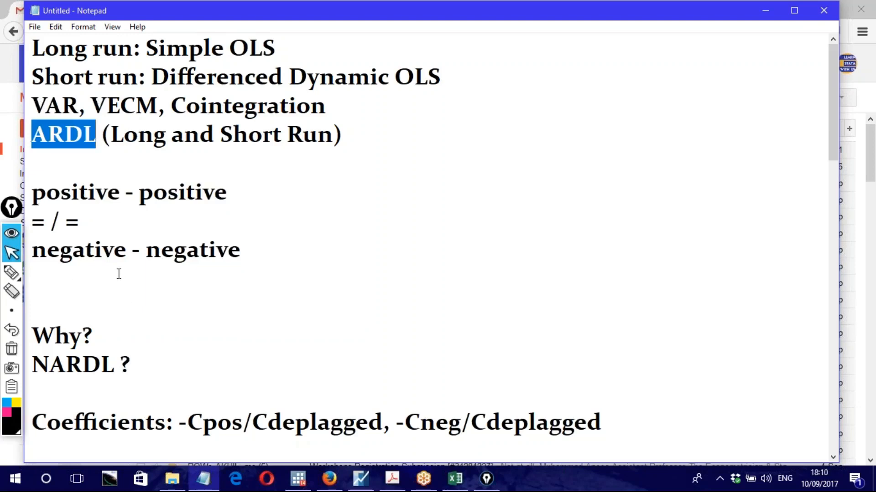
- Highlight the "NARDL ?" line, all notes leading up to it, and the "Why?" and "NARDL ?" pair
left_click_drag(32, 365, 137, 360)
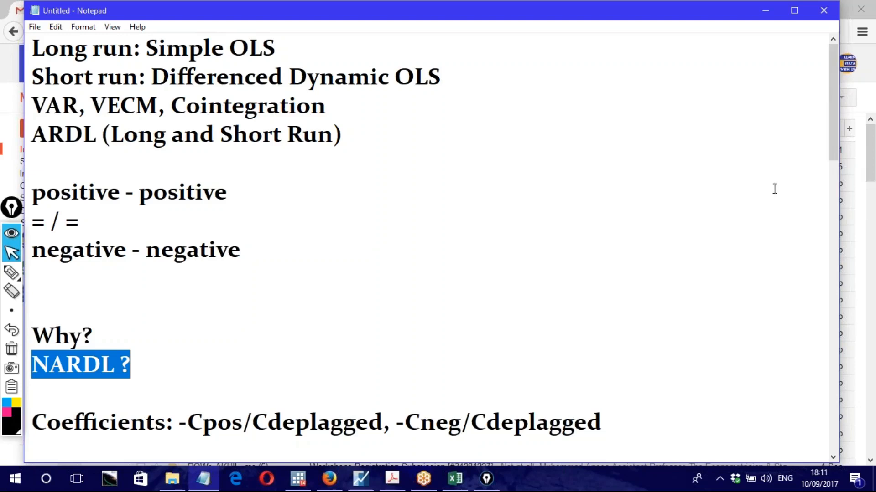
left_click_drag(839, 208, 838, 208)
scroll(267, 266, "down", 2)
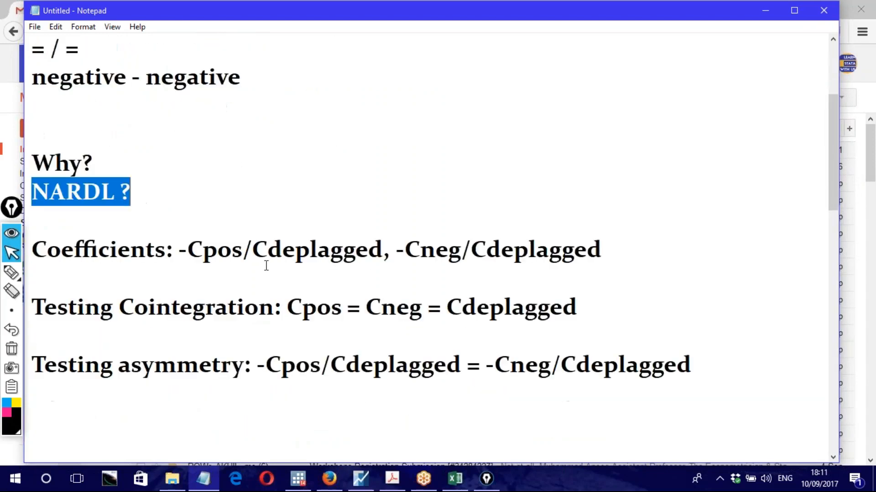
scroll(266, 265, "up", 2)
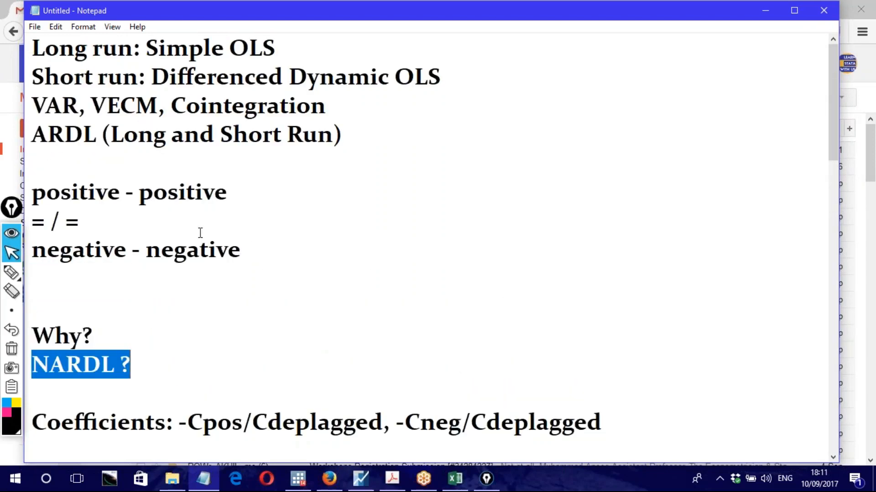
left_click_drag(33, 48, 140, 357)
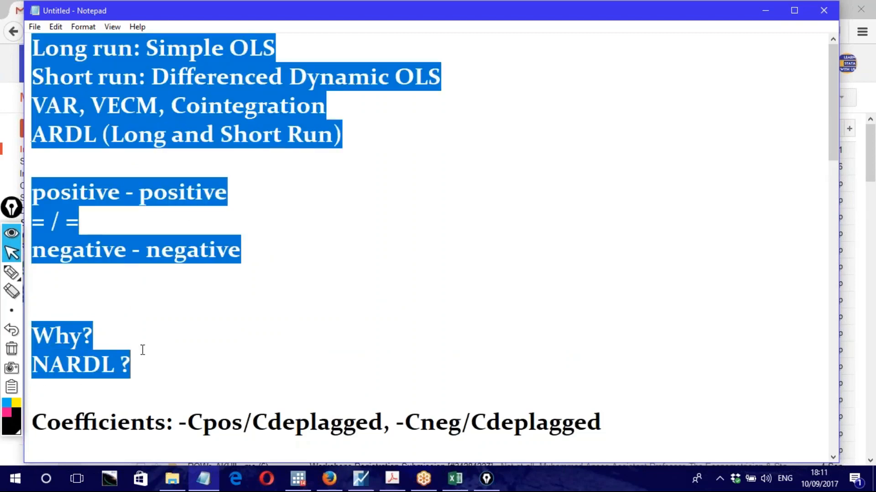
left_click(124, 335)
left_click_drag(131, 365, 37, 335)
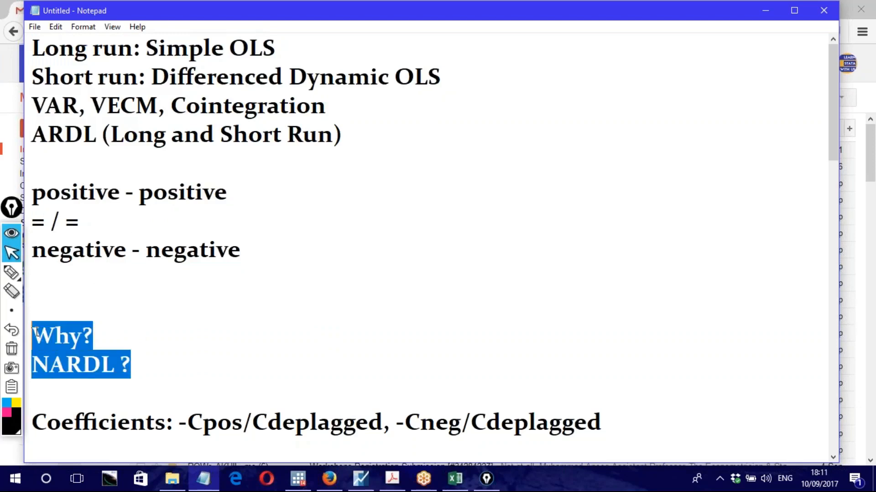
- Review the coefficient, cointegration and asymmetry formulas in the notes and highlight the "NARDL ?" line
scroll(137, 332, "down", 1)
scroll(141, 331, "down", 3)
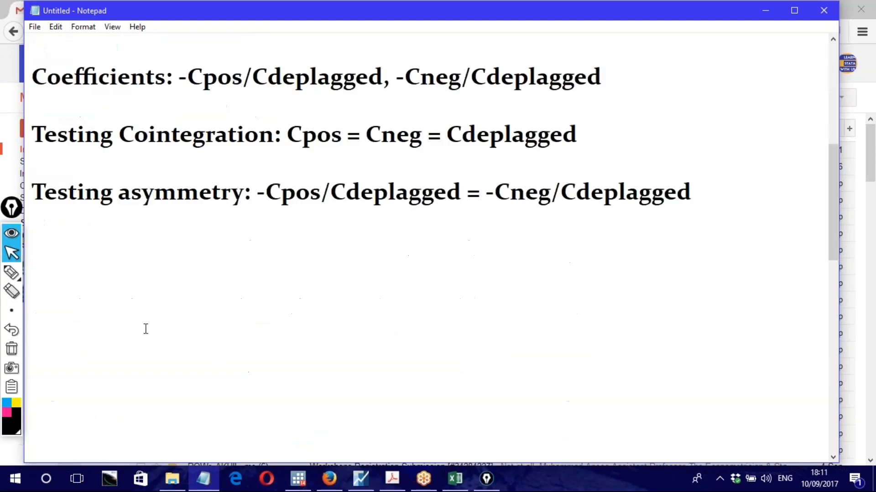
scroll(153, 285, "up", 4)
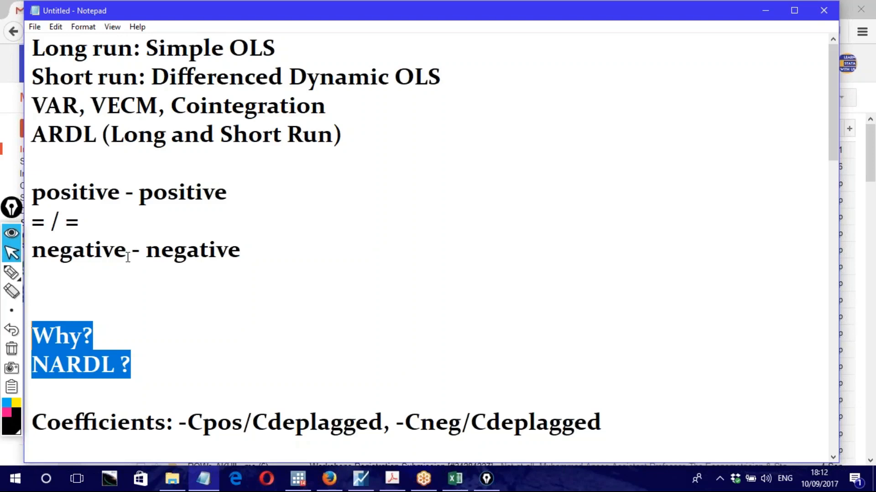
left_click(121, 343)
left_click(80, 308)
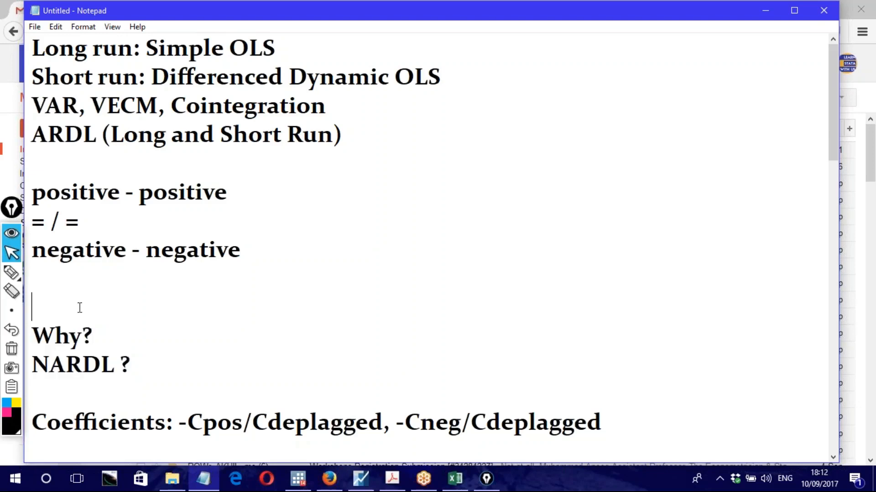
left_click_drag(33, 365, 142, 369)
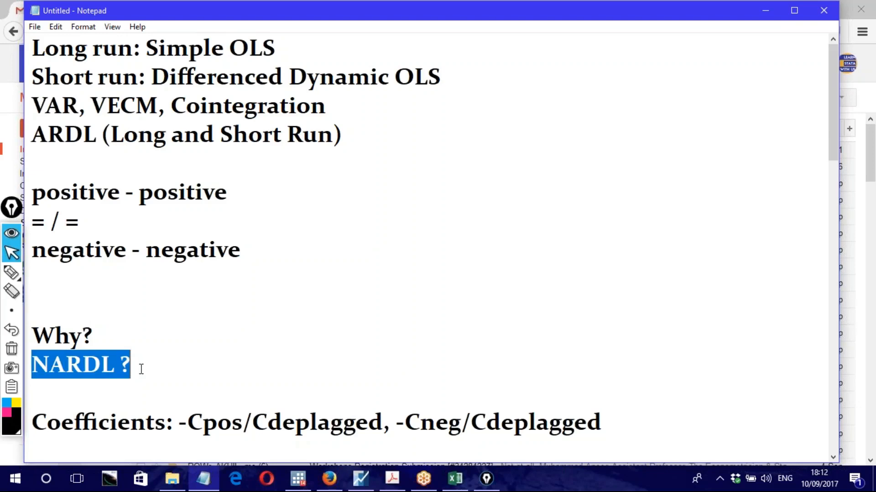
scroll(166, 338, "down", 3)
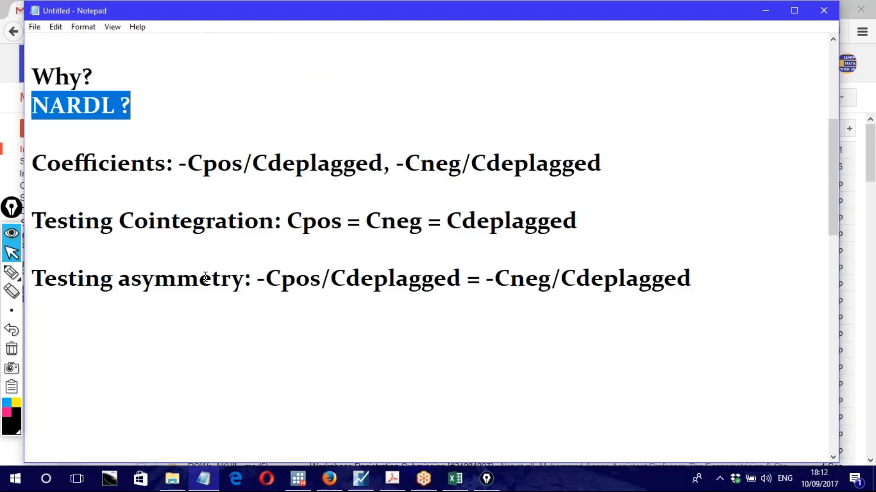
- Switch to Firefox, show the economics publications page and point out its web address
left_click(329, 478)
left_click(212, 10)
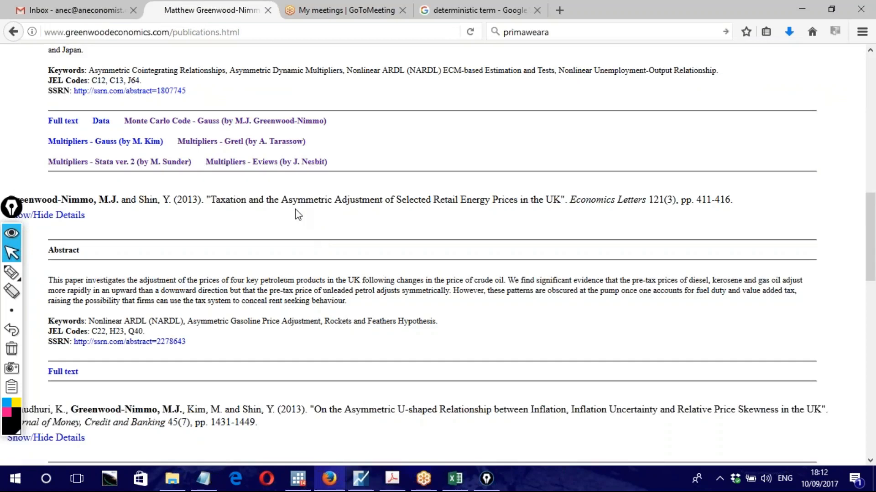
left_click(255, 32)
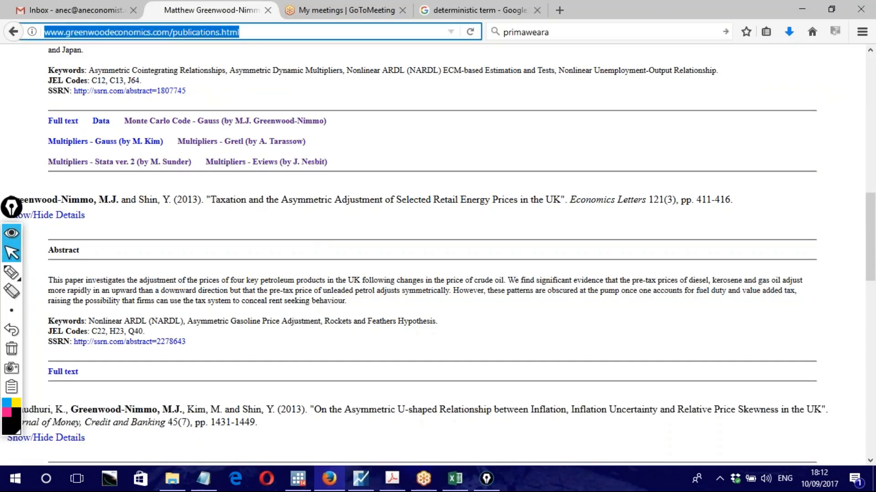
left_click(65, 32)
left_click_drag(65, 32, 169, 32)
left_click(183, 32)
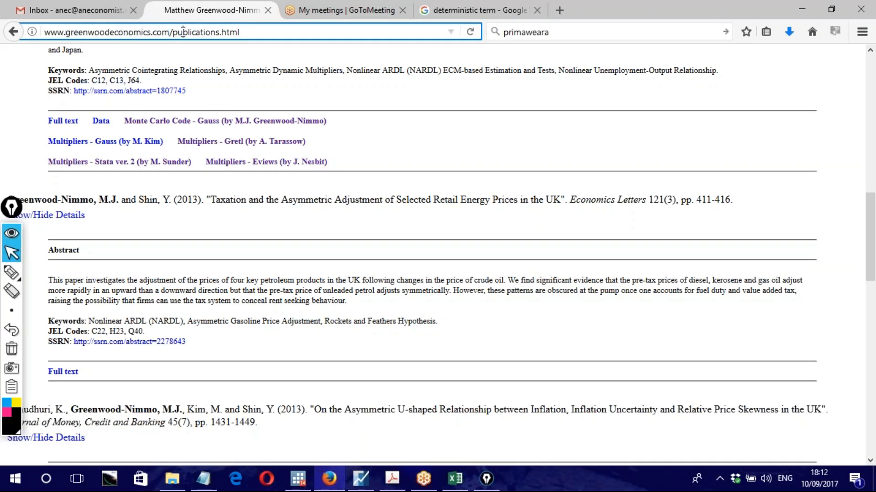
- Find the 2014 paper "Modelling Asymmetric Cointegration and Dynamic Multipliers in a Nonlinear ARDL Framework", highlight its title and toggle its details
scroll(258, 191, "up", 2)
scroll(251, 145, "up", 5)
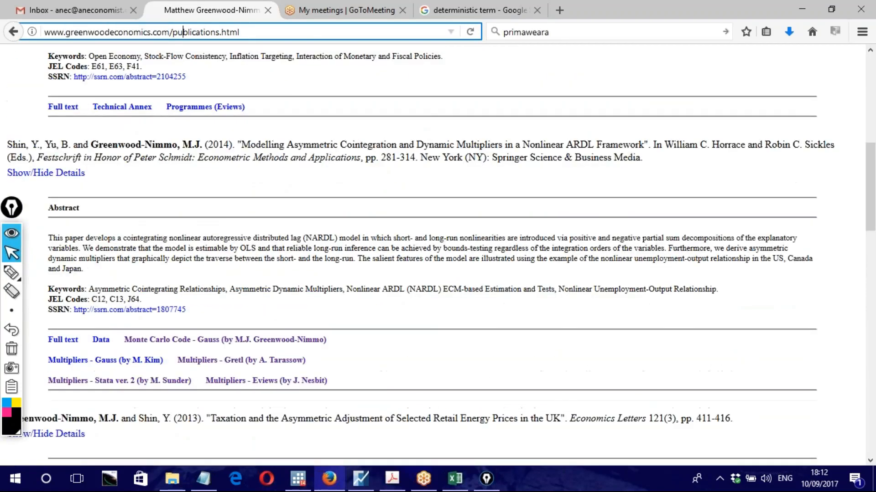
left_click_drag(242, 145, 641, 146)
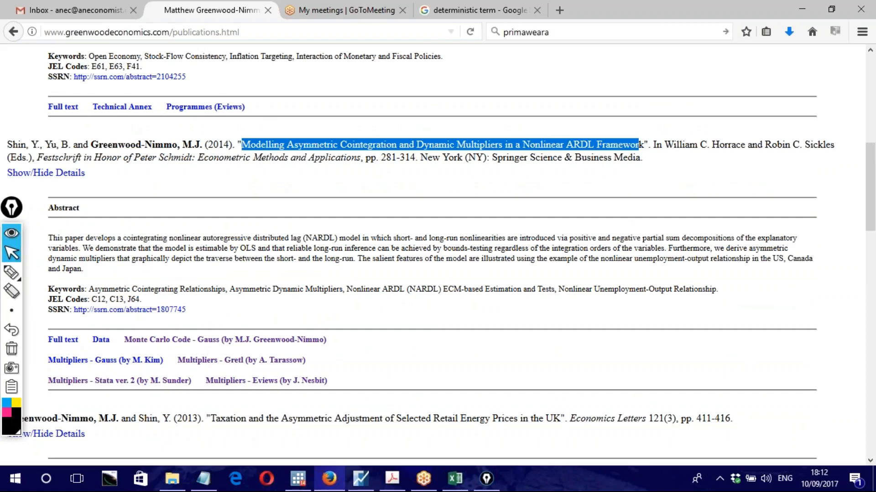
left_click(54, 175)
left_click(53, 173)
- Switch to Notepad, find the genr commands and highlight "food-food" in the dfood line
left_click(205, 478)
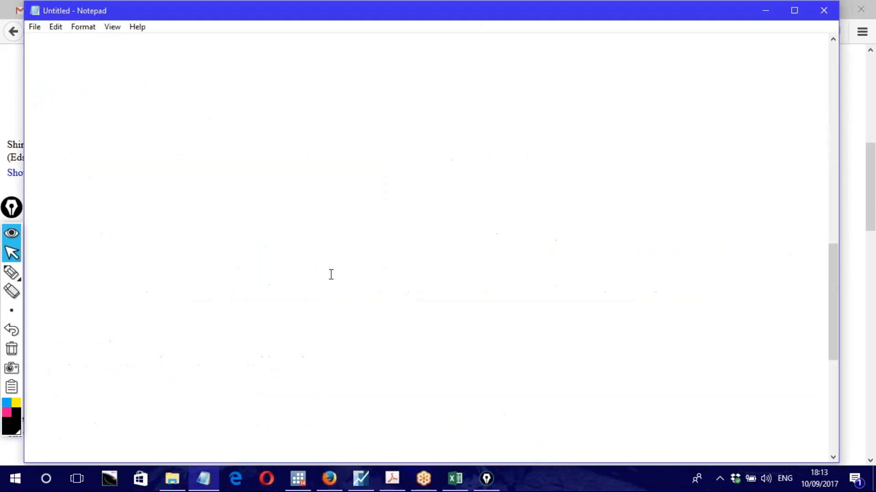
scroll(333, 274, "down", 4)
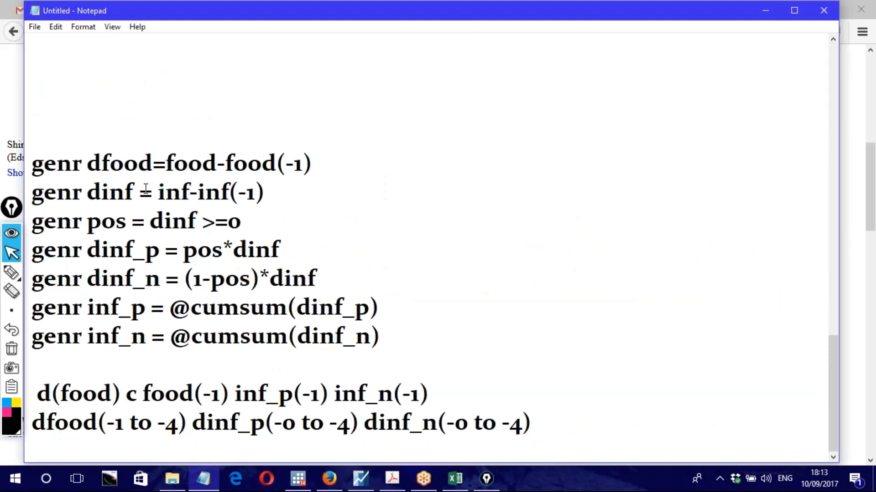
left_click(179, 249)
left_click_drag(166, 163, 277, 164)
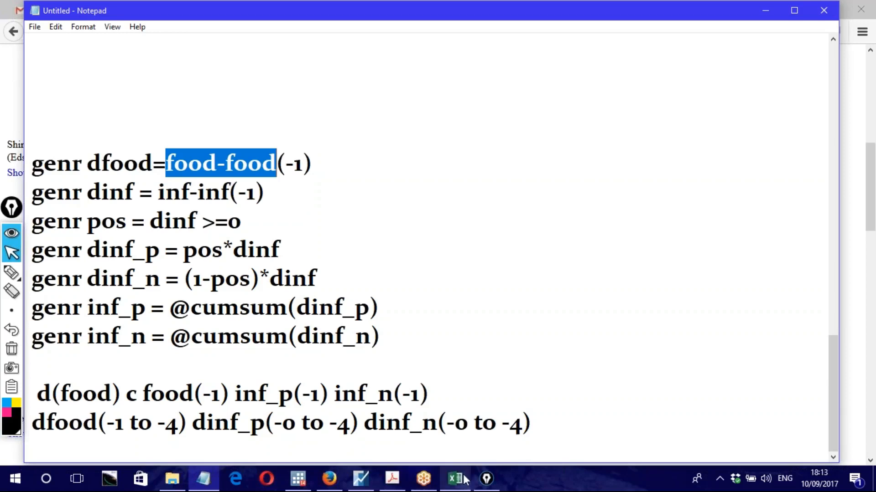
- Switch to EViews and close the 01_DOITALL program window
left_click(368, 482)
scroll(475, 259, "down", 3)
scroll(474, 259, "up", 3)
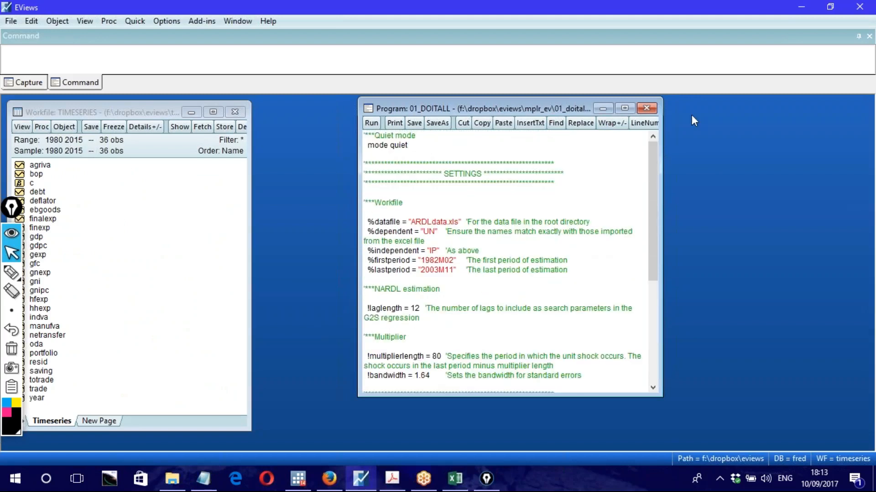
left_click(646, 108)
- Move the TIMESERIES workfile window toward the middle of the workspace and shrink the command area
left_click_drag(85, 115, 274, 112)
left_click(283, 68)
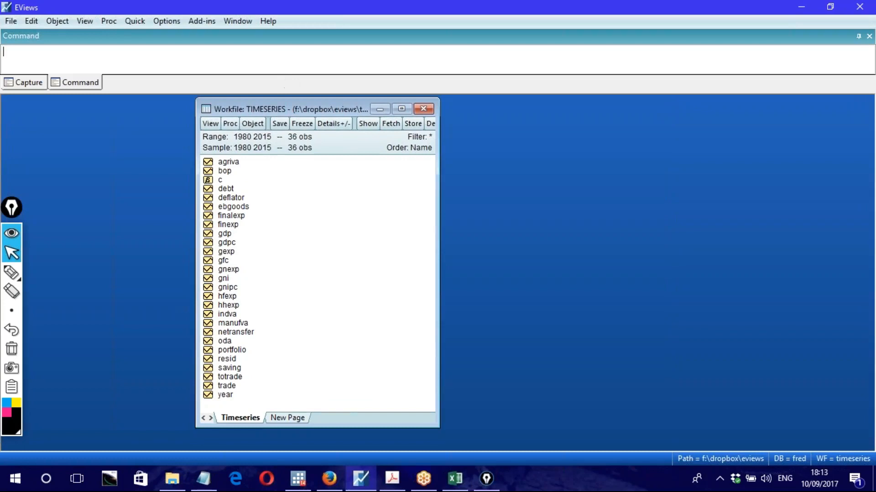
left_click_drag(280, 73, 279, 50)
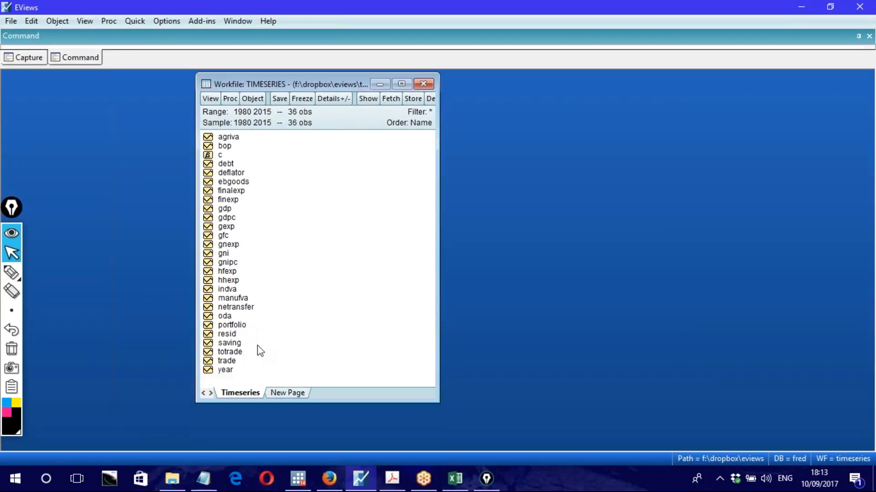
- Select the trade series and the gdp series in turn, and make the TIMESERIES workfile window narrower and taller
left_click(228, 364)
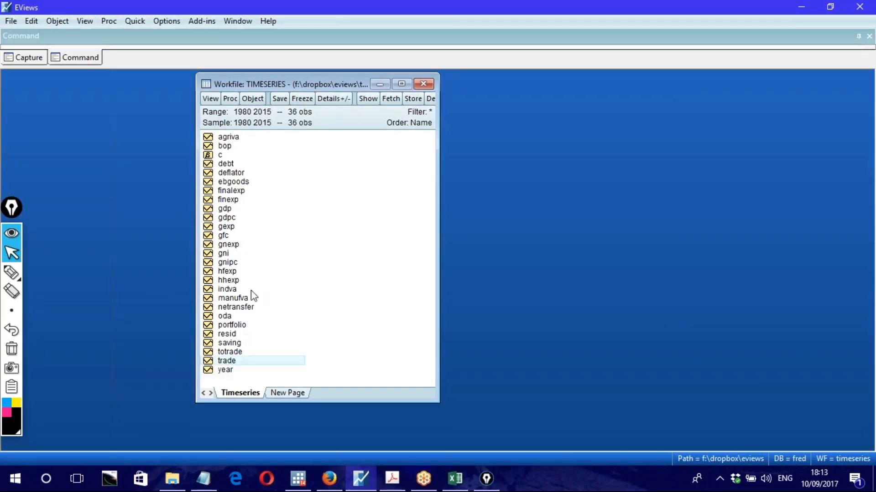
left_click(232, 211)
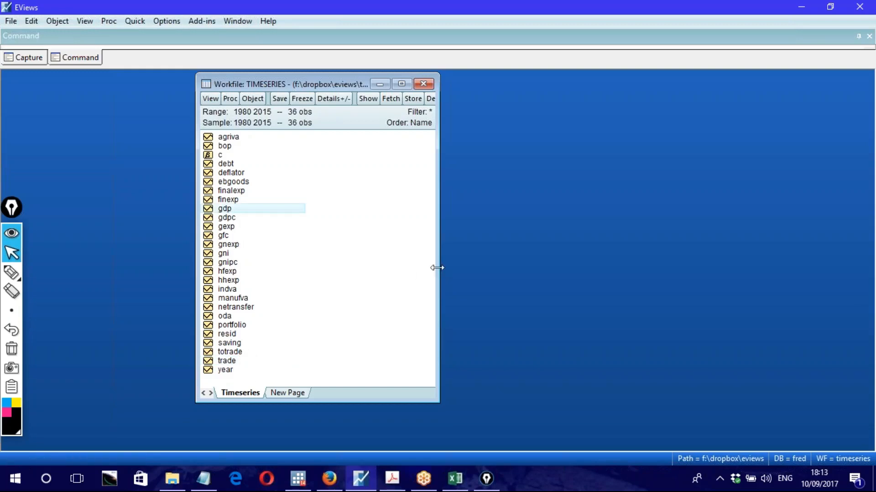
left_click_drag(439, 269, 411, 274)
left_click_drag(326, 403, 317, 423)
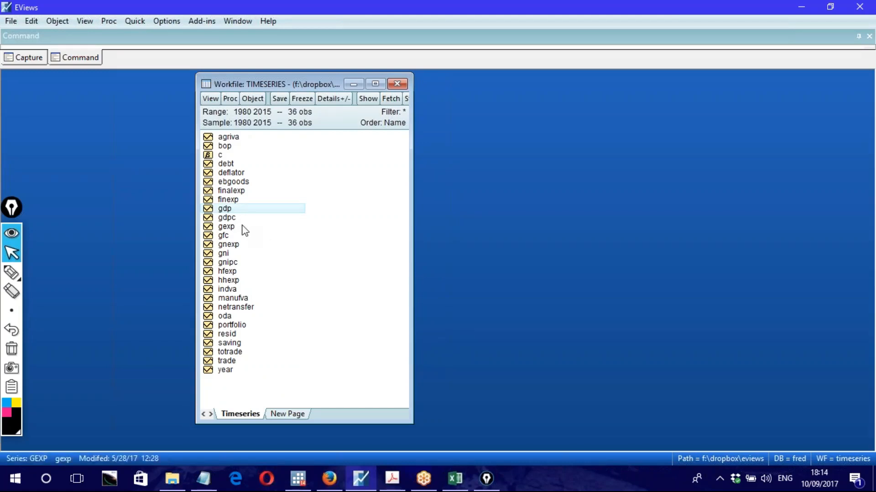
- Make the TIMESERIES workfile window taller and narrower, and select the debt series
left_click_drag(284, 424, 278, 452)
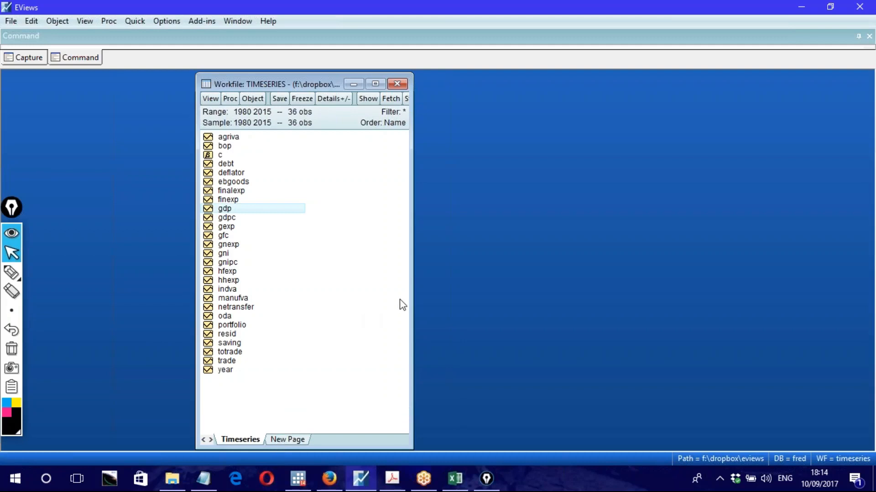
left_click_drag(410, 298, 364, 300)
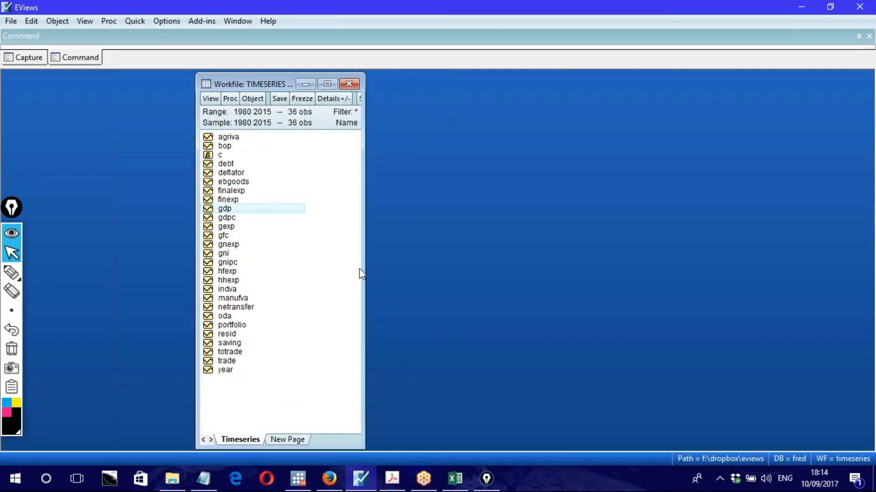
left_click_drag(363, 265, 362, 265)
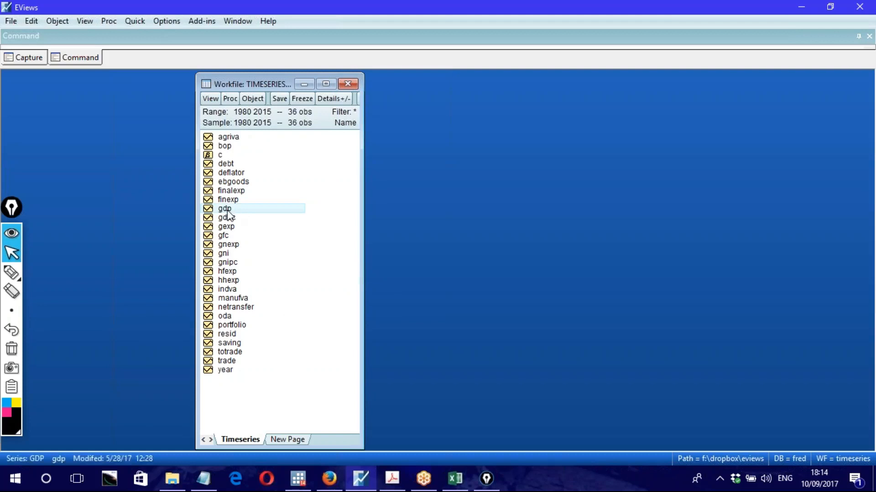
left_click(228, 165)
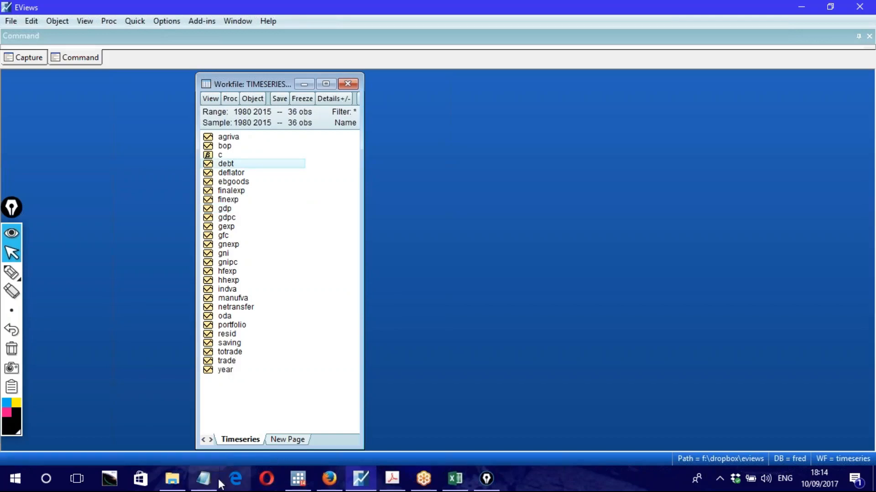
- Switch to Notepad and change the dfood line to "genr ddebt=debt-debt(-1)"
left_click(203, 478)
left_click(152, 190)
left_click_drag(101, 164, 153, 162)
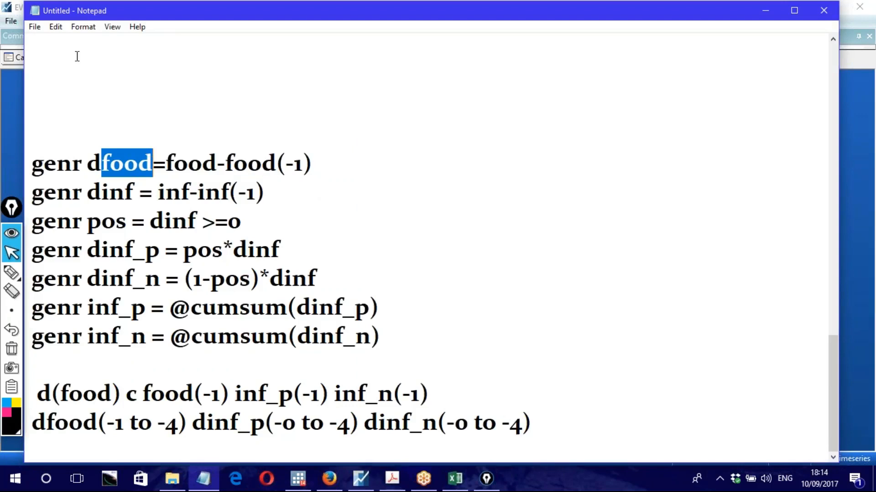
left_click(57, 28)
key("Right")
left_click(191, 173)
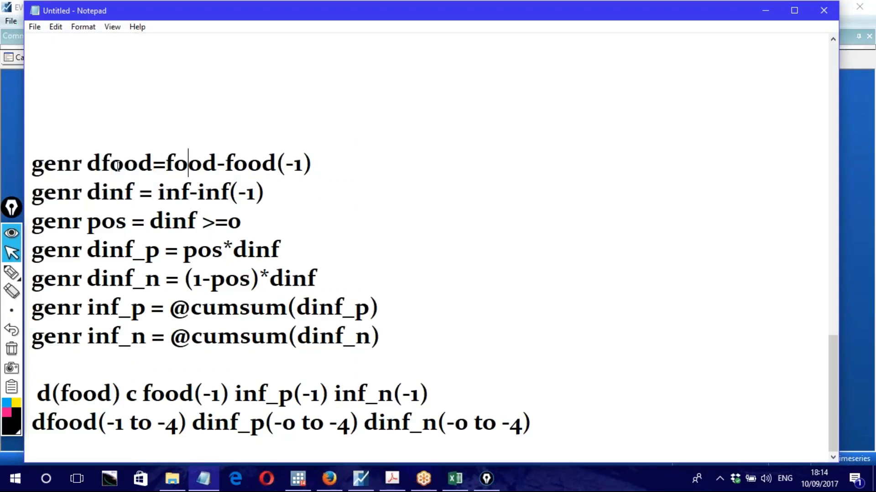
left_click_drag(101, 163, 154, 168)
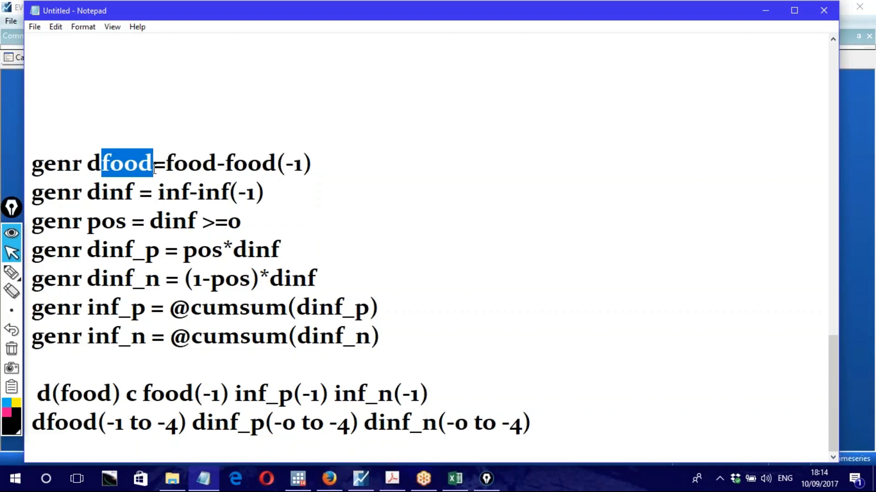
type("debt")
left_click_drag(165, 163, 277, 163)
type("debt=debt")
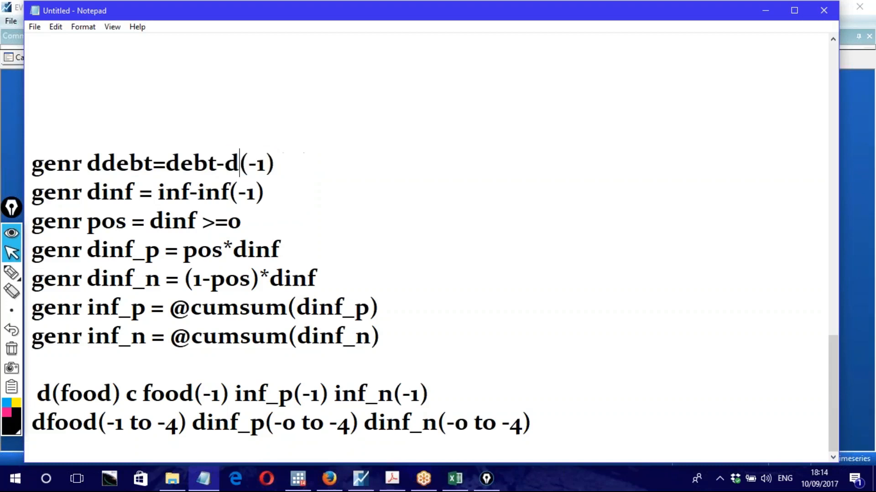
- Replace every occurrence of "inf" with "gdp" throughout the notes and close the Replace dialog
left_click_drag(101, 192, 133, 192)
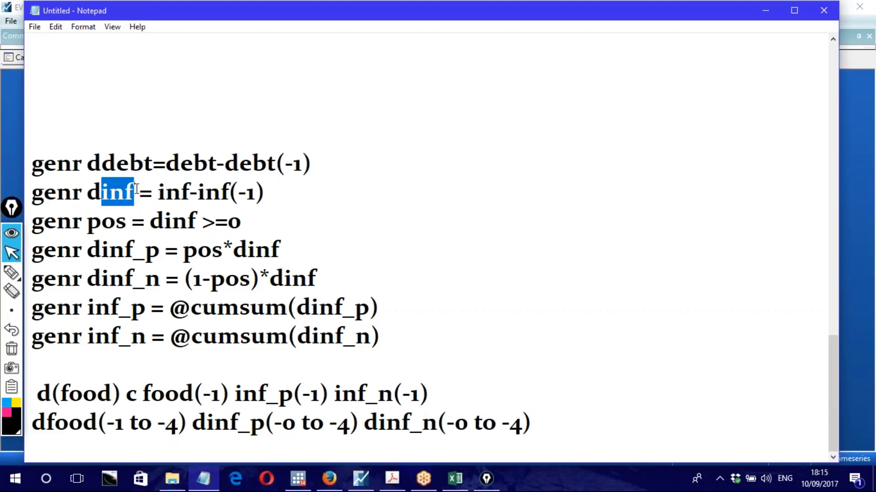
left_click(56, 26)
left_click(81, 151)
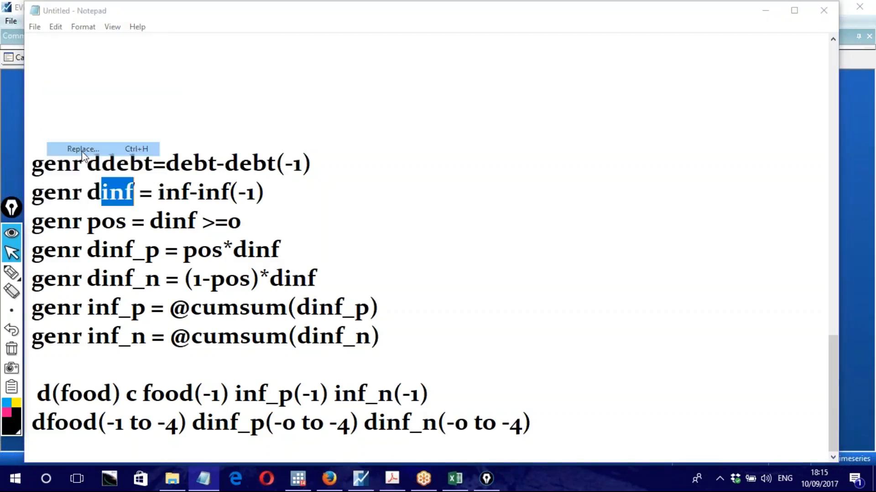
left_click_drag(156, 94, 394, 138)
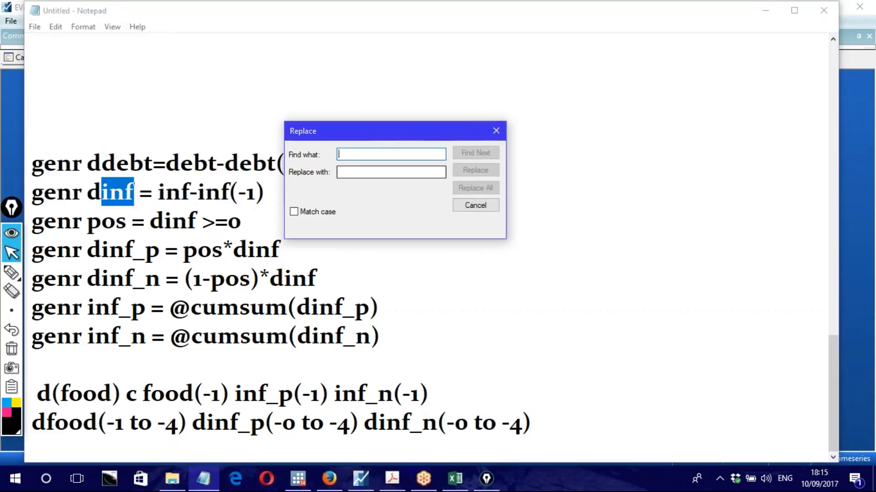
type("u")
key("BackSpace")
type("in")
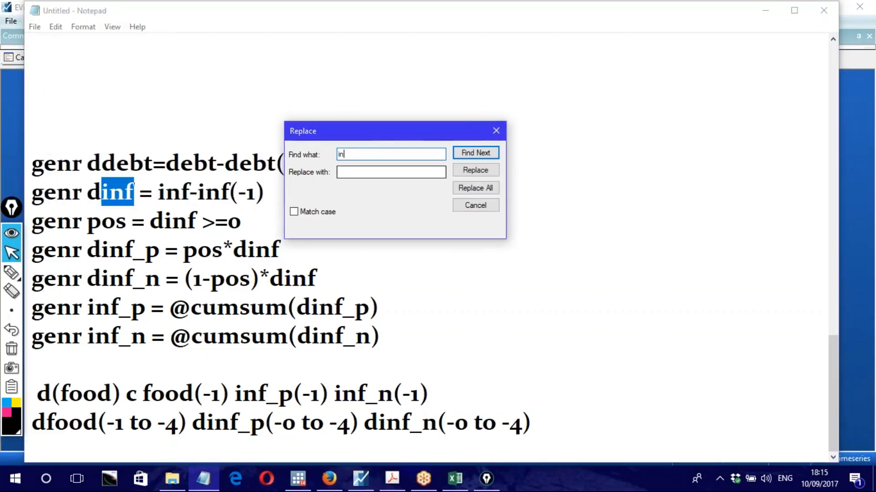
type("g")
key("BackSpace")
type("f")
left_click(393, 174)
type("gdp")
left_click(461, 189)
left_click(495, 132)
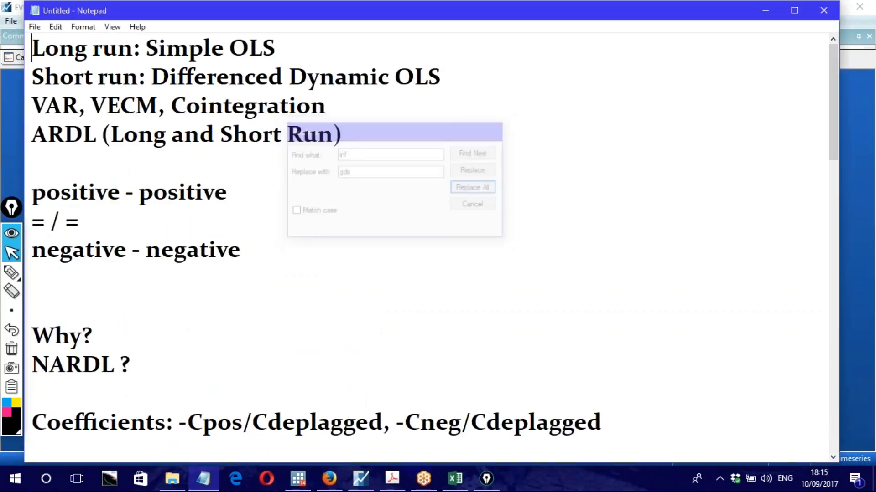
- Find the genr commands in the notes again and highlight "gdp" in the dgdp and dgdp_n lines
scroll(425, 282, "down", 10)
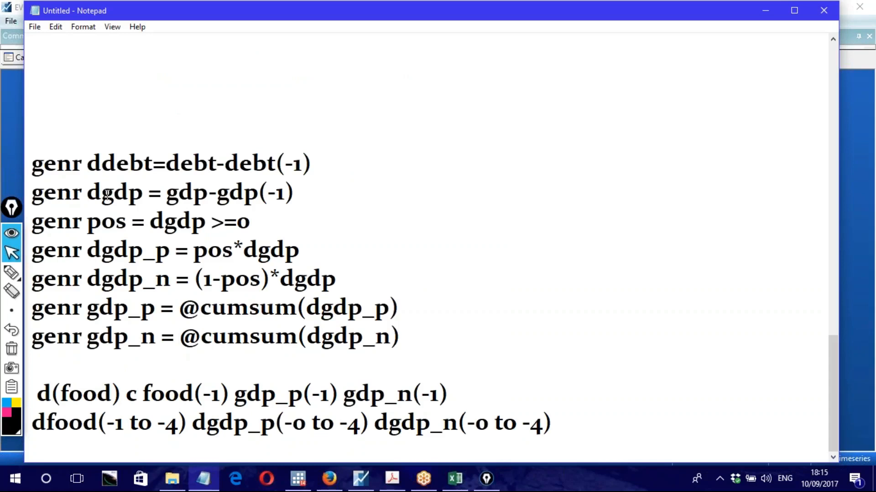
left_click_drag(107, 195, 143, 195)
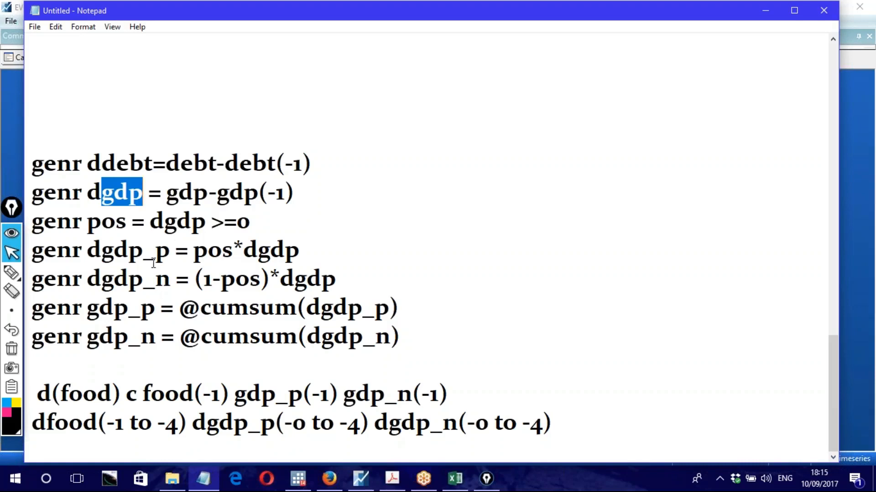
left_click_drag(102, 279, 139, 279)
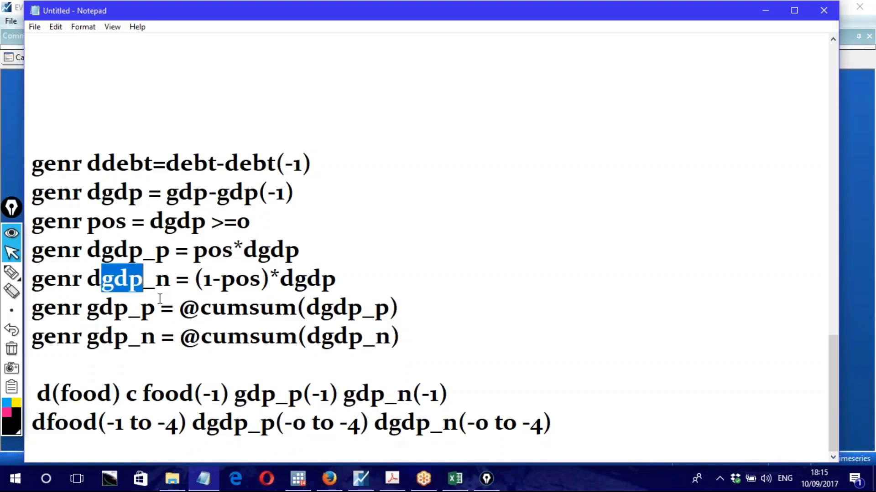
- Move the TIMESERIES workfile window toward the workspace's left edge in EViews, and copy the "genr ddebt=debt-debt(-1)" line in Notepad
left_click(366, 487)
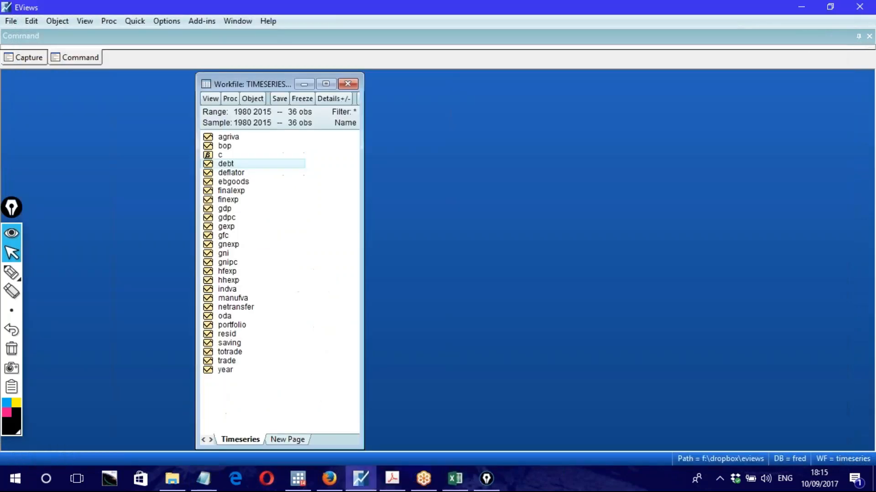
left_click_drag(216, 93, 113, 89)
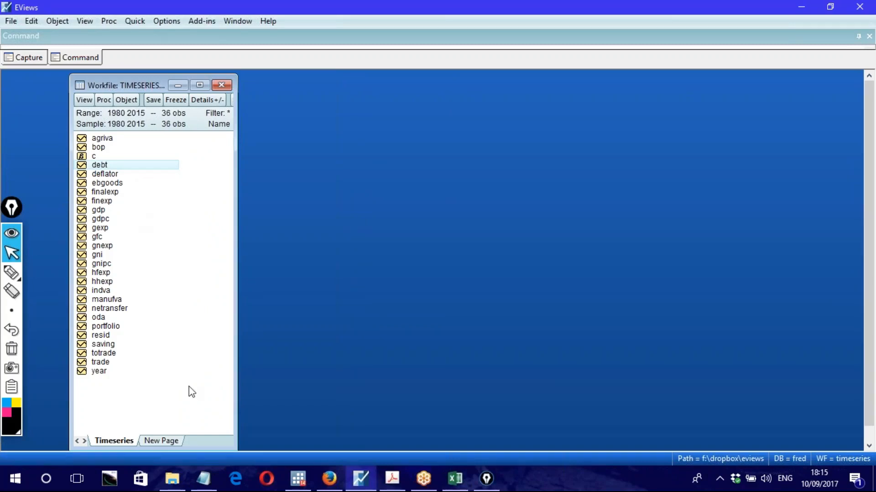
left_click(192, 472)
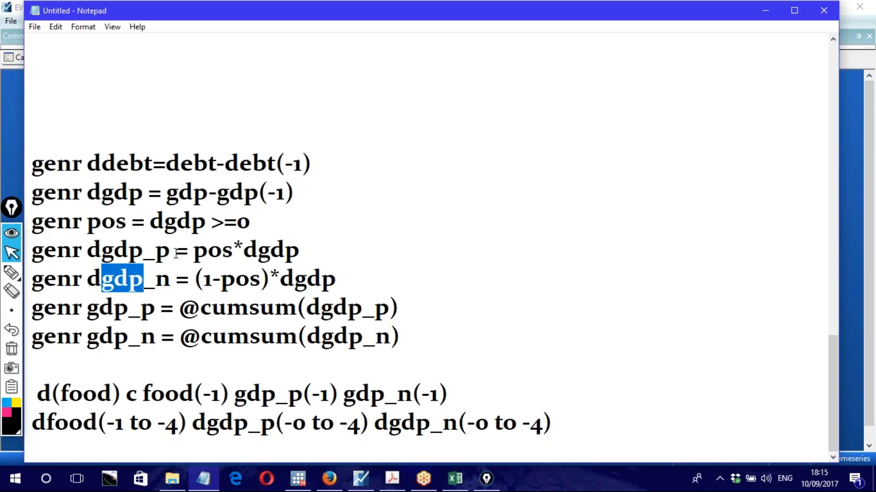
left_click_drag(32, 163, 336, 165)
key("ctrl+c")
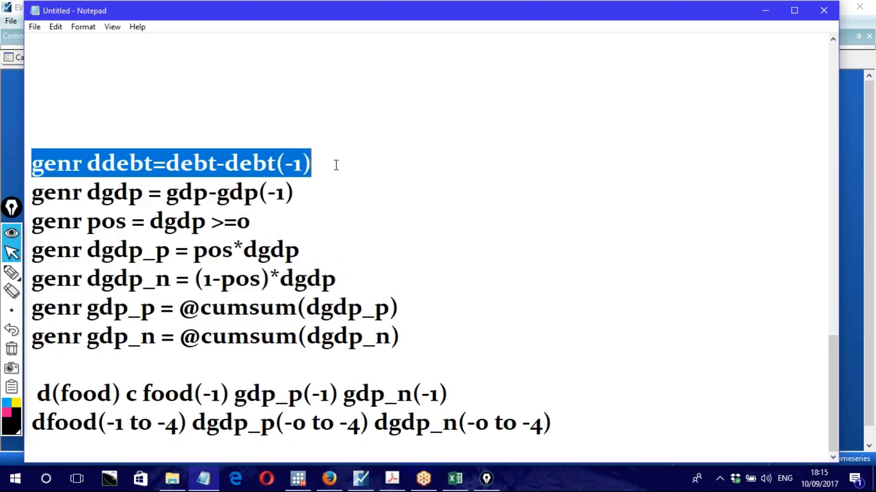
key("alt+Tab")
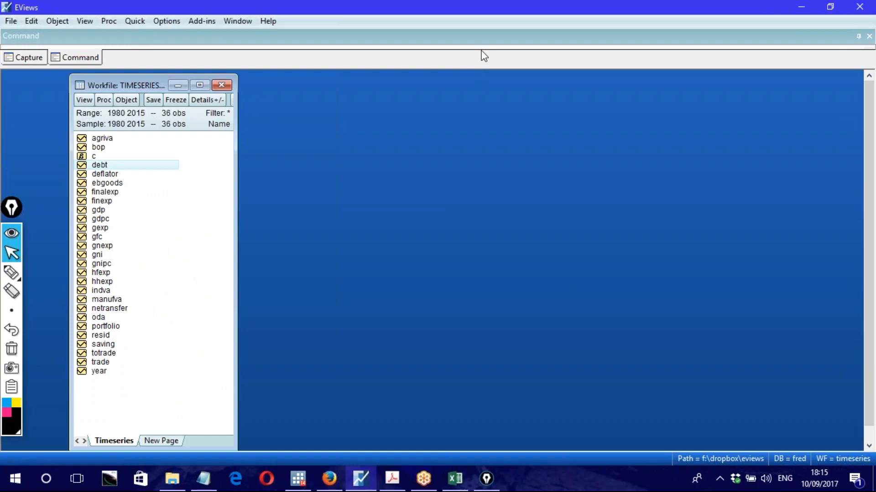
- Enlarge the EViews command area and paste the clipboard text with the meeting link and meeting password into it
left_click_drag(472, 69, 467, 190)
left_click(93, 72)
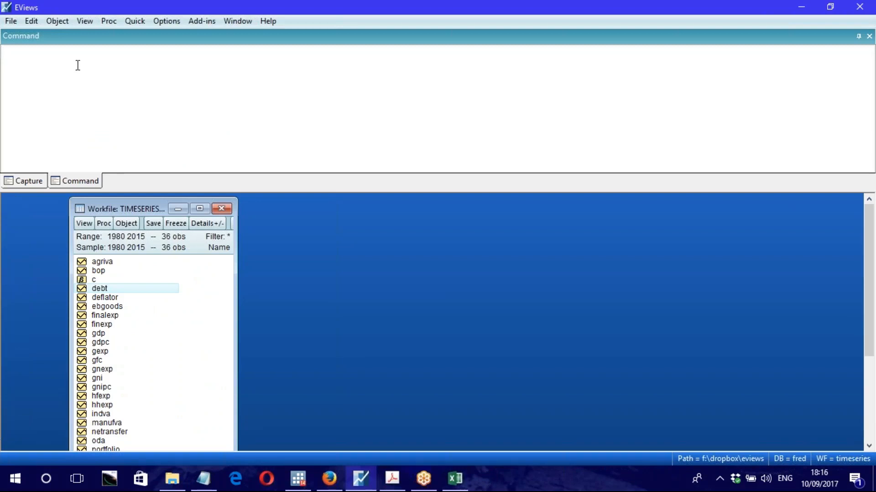
key("ctrl+v")
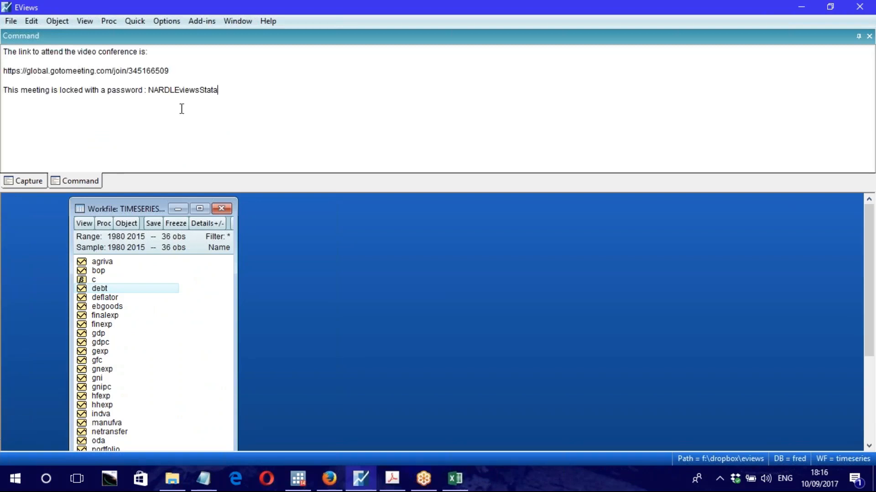
- Copy the "genr ddebt=debt-debt(-1)" line from Notepad and paste it into the EViews command area in place of the existing text
left_click(203, 479)
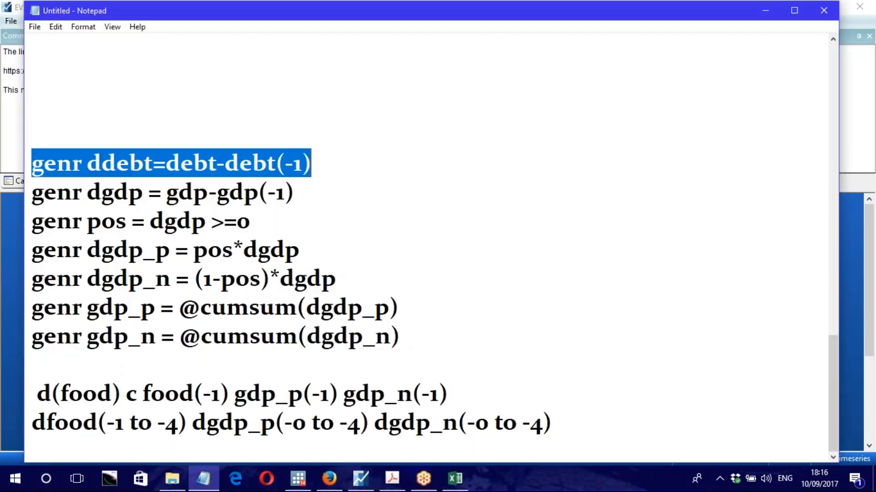
right_click(173, 165)
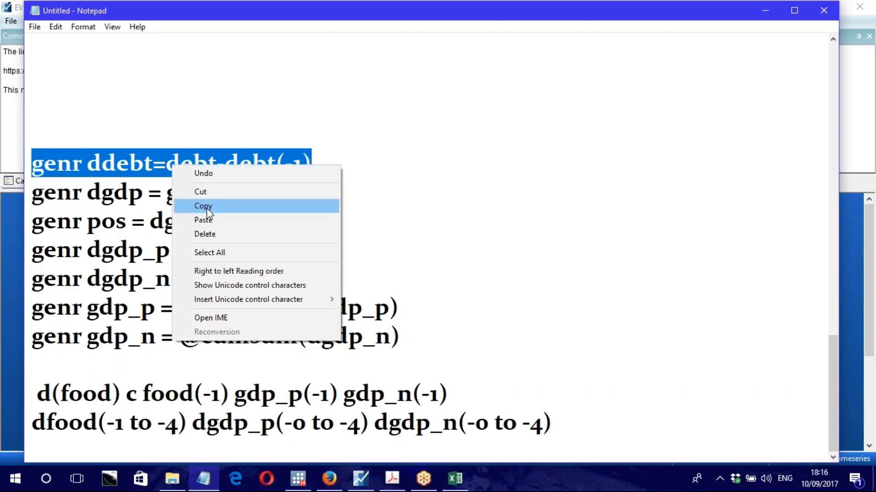
left_click(206, 208)
left_click(4, 112)
key("ctrl+a")
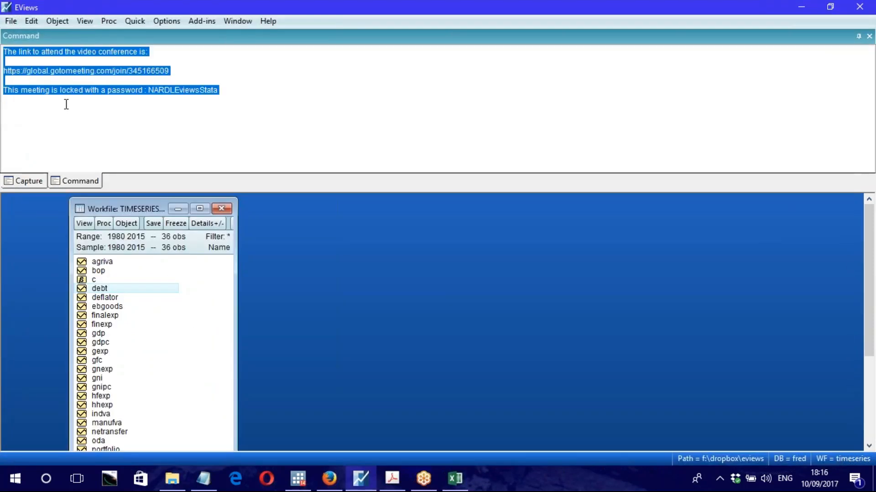
key("Delete")
right_click(43, 54)
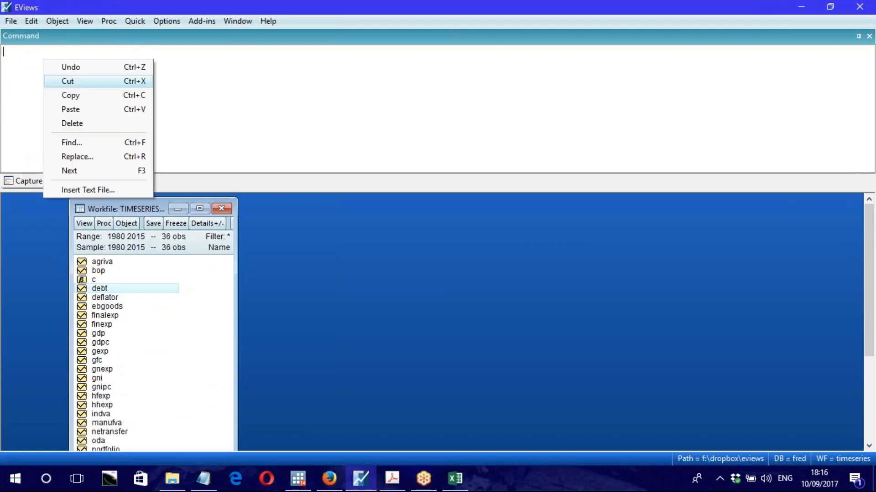
left_click(72, 109)
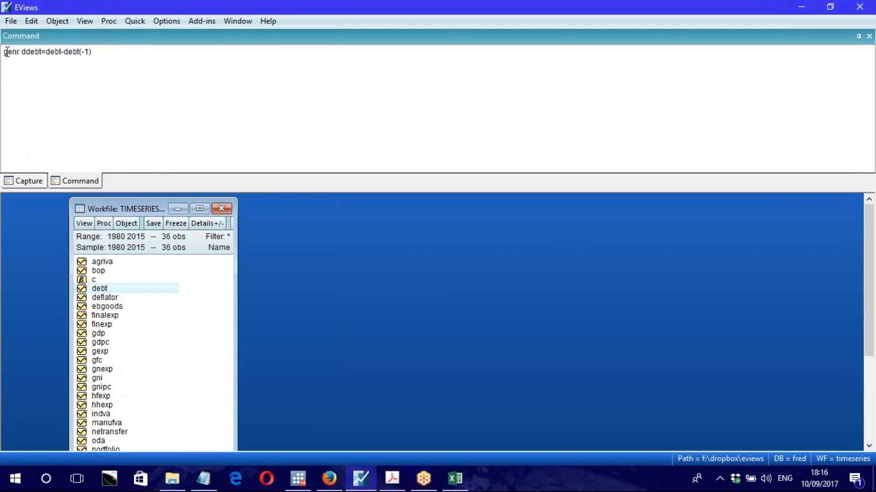
- Highlight the genr ddebt command and its individual parts in the command area
left_click_drag(7, 51, 101, 54)
key("ctrl+c")
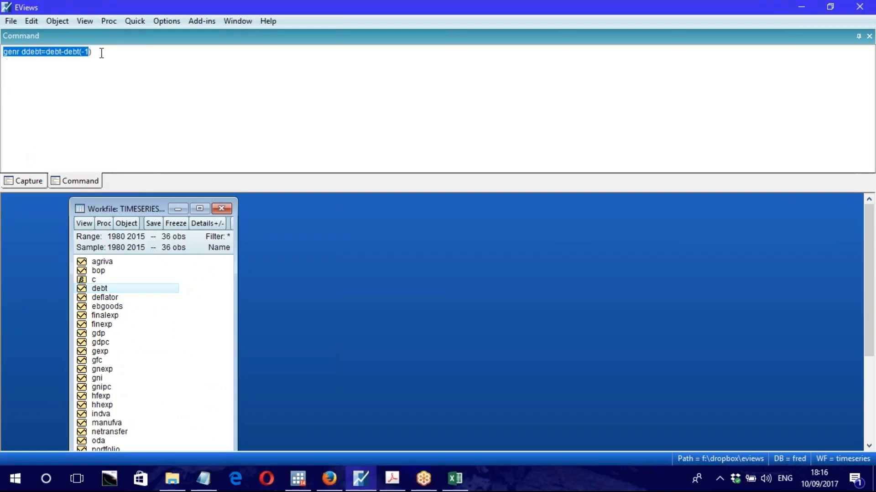
left_click(101, 53)
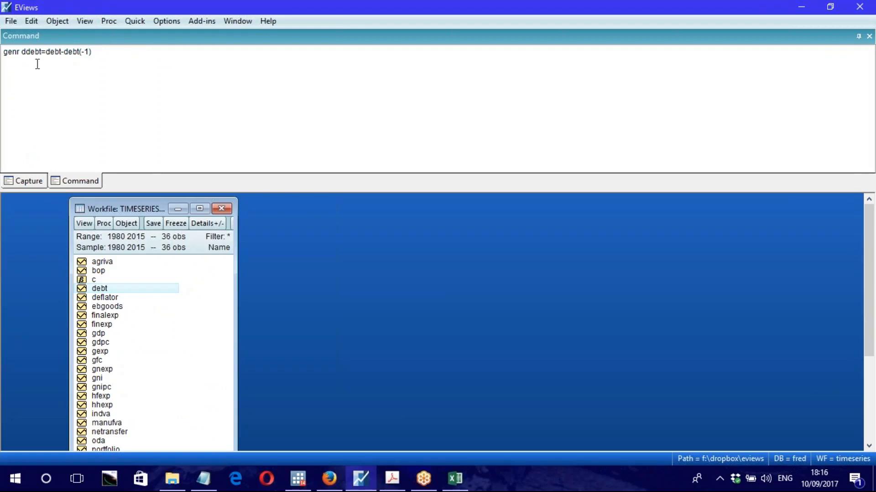
mouse_move(4, 51)
left_mouse_down()
mouse_move(21, 53)
mouse_move(4, 52)
left_mouse_up()
left_click(21, 53)
left_click(4, 51)
double_click(7, 53)
- Change the command to "genr ddebt1=0" and highlight its variable name and value
left_click_drag(45, 52, 93, 52)
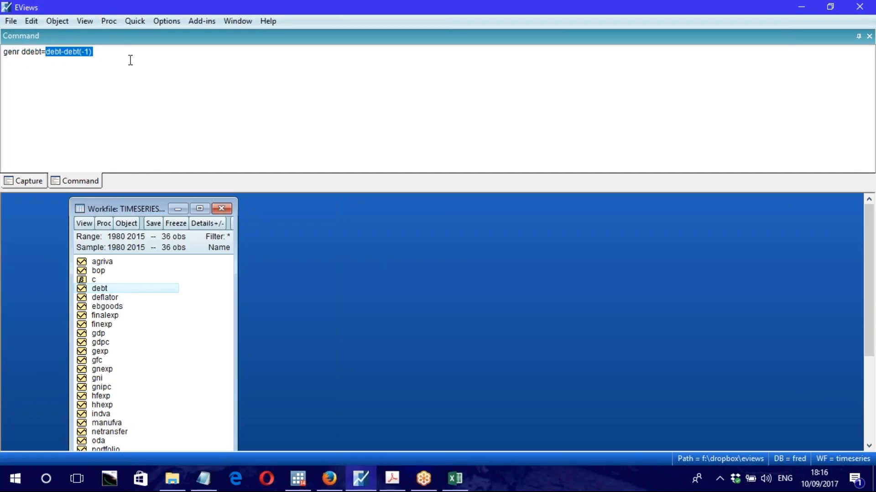
type("0")
key("Left")
key("Left")
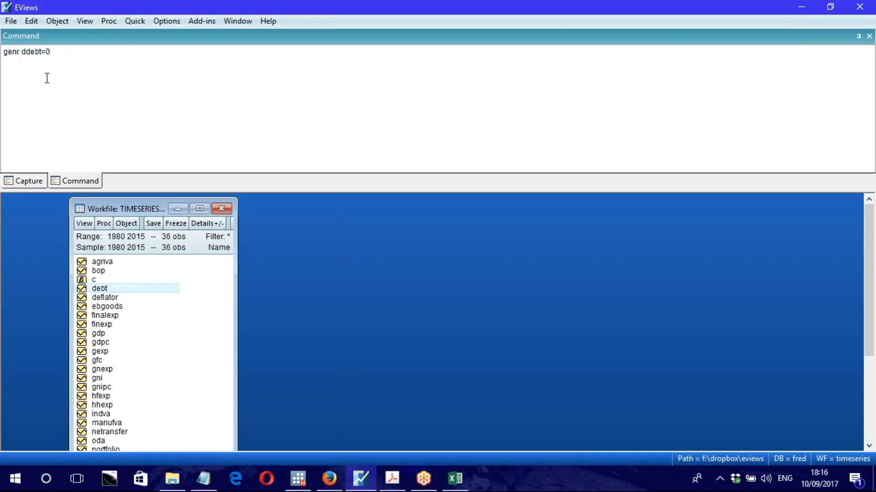
type("1")
left_click_drag(51, 52, 66, 58)
left_click(65, 55)
left_click_drag(25, 53, 64, 56)
left_click(69, 65)
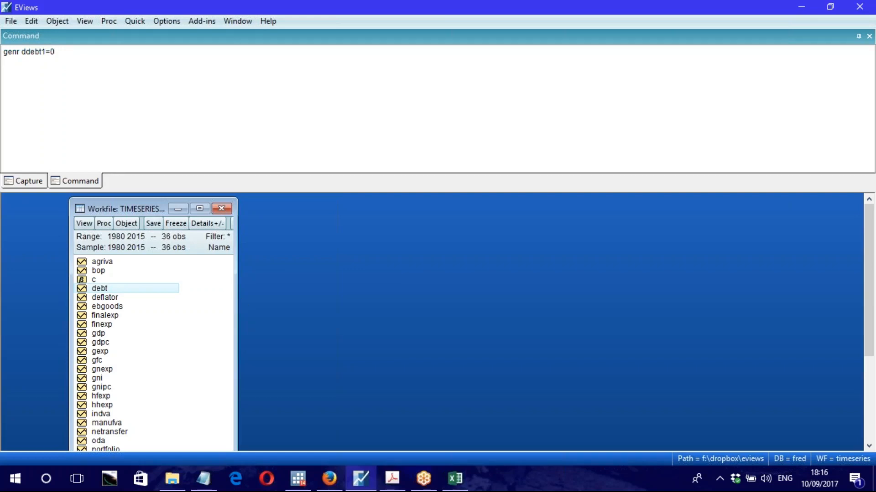
- Widen the TIMESERIES workfile window, move it into the workspace's corner, and place the cursor at the end of the ddebt1 command
left_click_drag(236, 299, 375, 299)
left_click_drag(258, 200, 186, 218)
left_click_drag(187, 204, 166, 221)
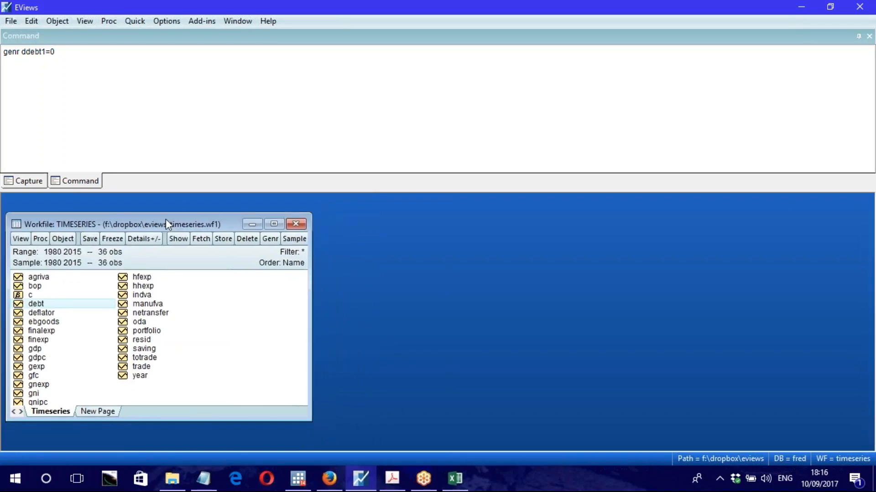
left_click(73, 53)
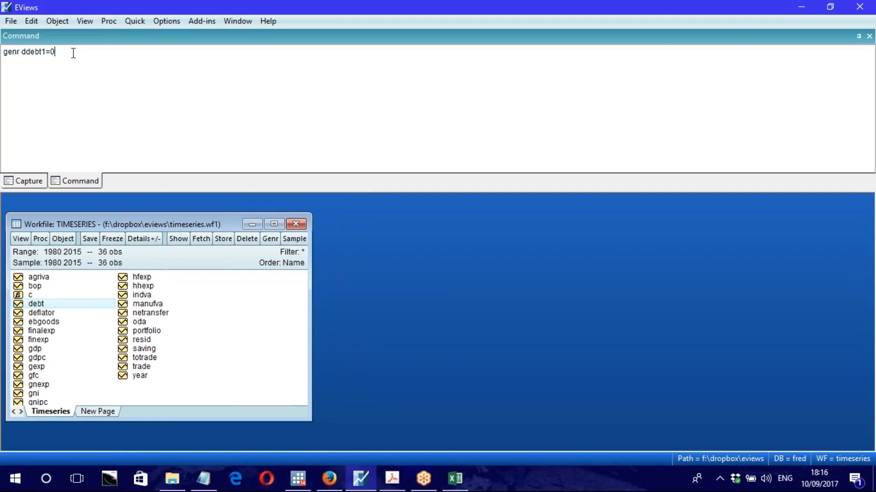
- Run the genr ddebt1=0 command and check the generated series' values in its spreadsheet view before closing it
key("Return")
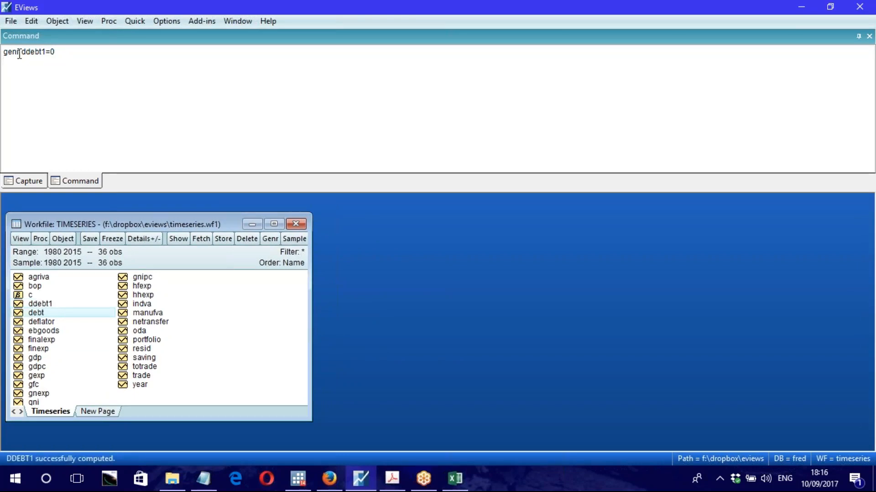
left_click_drag(3, 52, 57, 53)
left_click(41, 305)
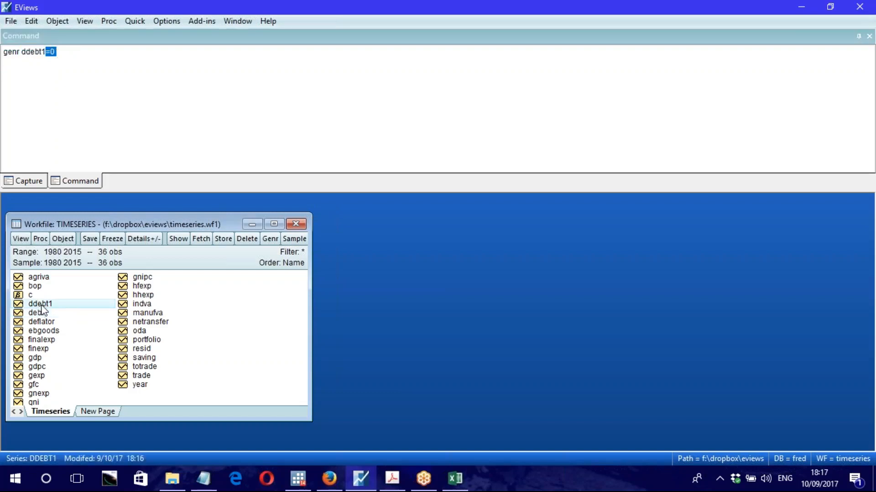
double_click(67, 304)
left_click_drag(200, 264, 439, 206)
scroll(448, 352, "down", 5)
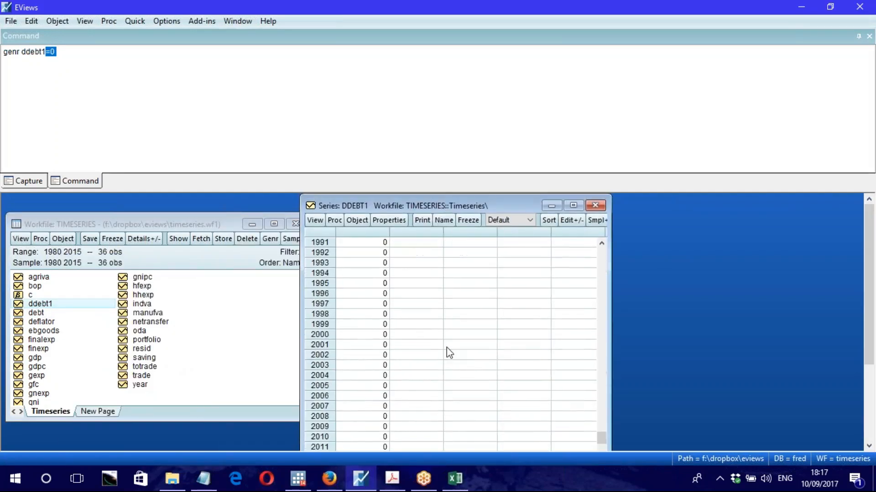
scroll(450, 353, "down", 1)
scroll(448, 353, "up", 2)
left_click(595, 205)
- Replace the command with "genr ddebt=debt-debt(-1)", highlight its lagged debt term, and run it
left_click(63, 53)
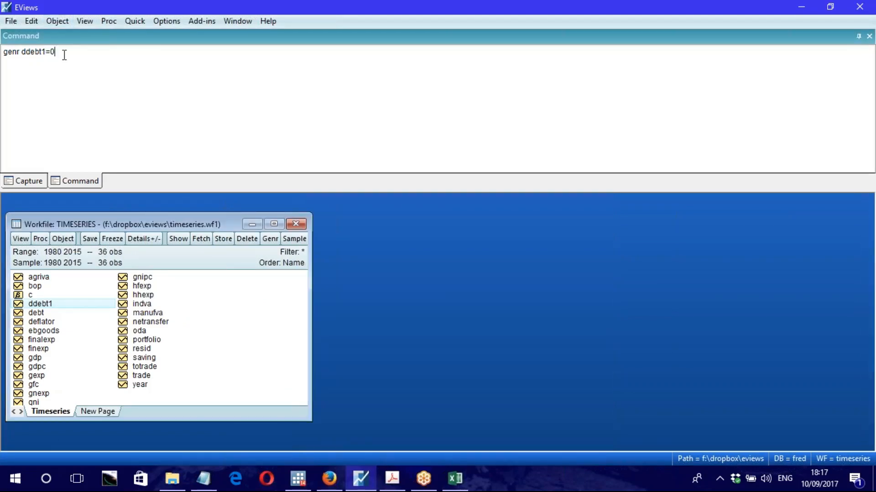
left_click_drag(57, 52, 93, 52)
key("ctrl+v")
key("Return")
left_click(38, 57)
left_click_drag(47, 53, 93, 51)
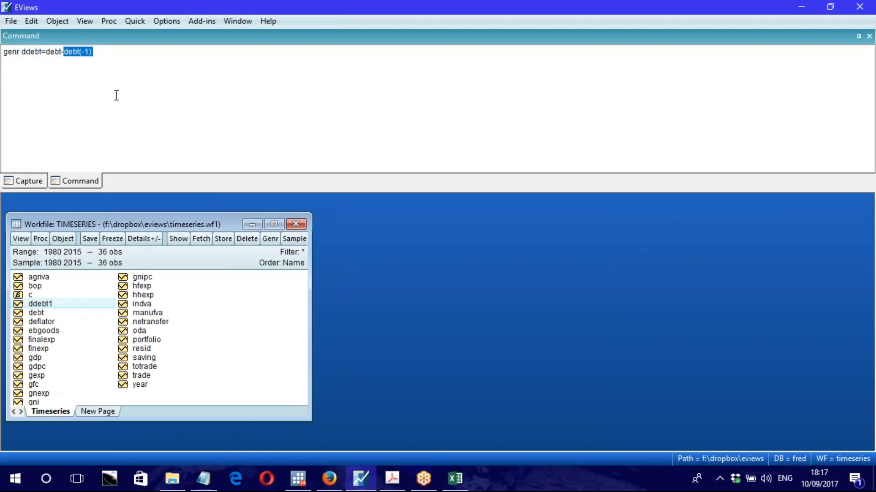
left_click(105, 73)
left_click_drag(81, 50, 95, 52)
left_click(66, 52)
left_click_drag(63, 52, 93, 52)
left_click(101, 56)
key("Return")
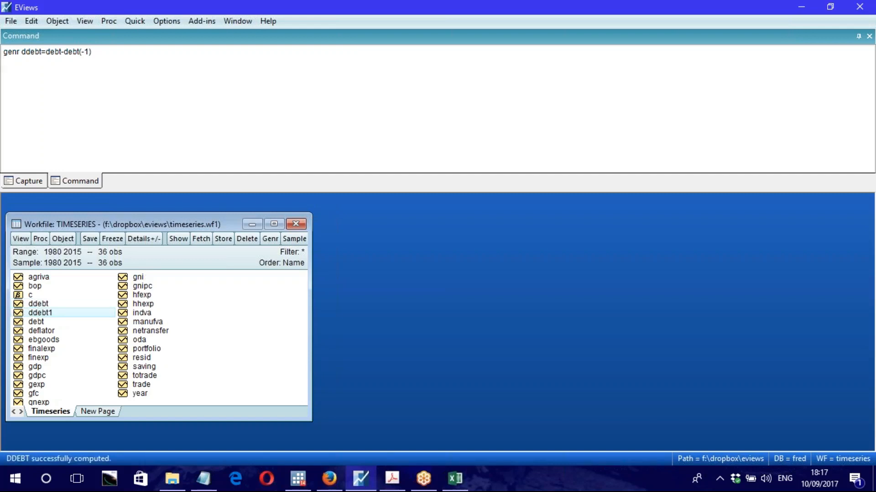
- Open the ddebt series beside the workfile and examine its yearly differences, including the 1980 observation
left_click_drag(21, 52, 41, 51)
double_click(38, 304)
left_click_drag(192, 289, 432, 222)
scroll(379, 337, "down", 3)
scroll(379, 337, "down", 3)
scroll(387, 323, "up", 3)
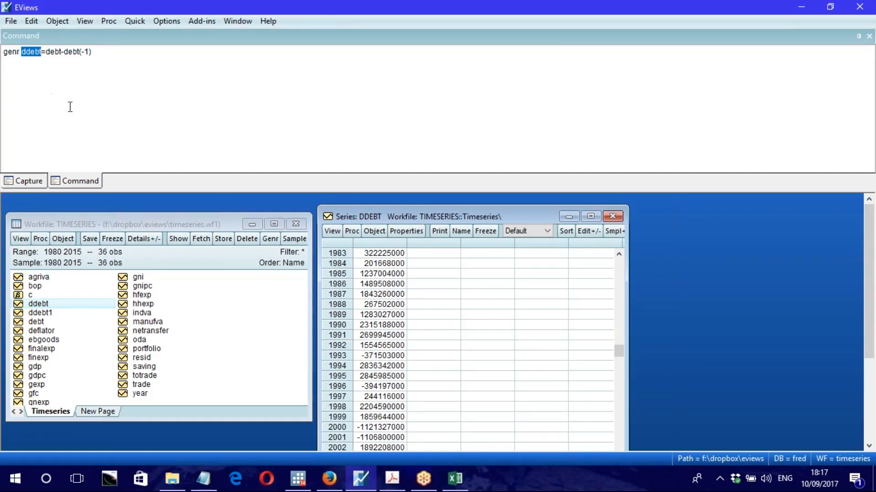
scroll(415, 318, "up", 3)
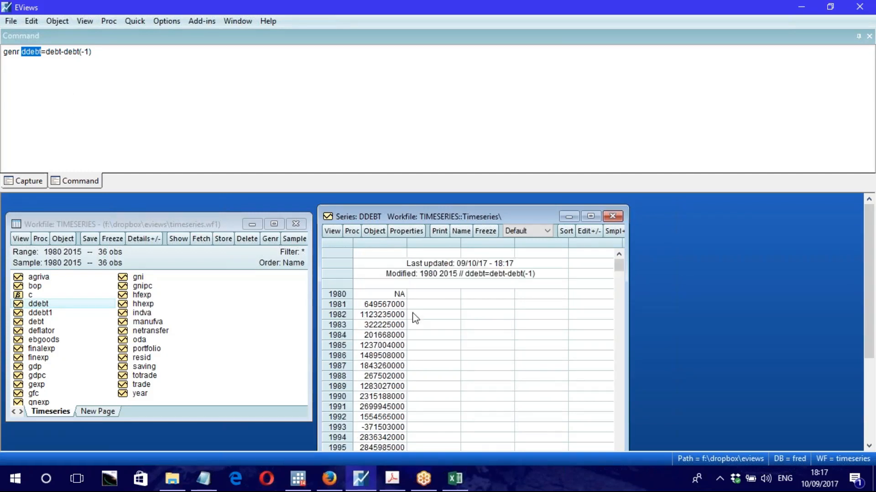
left_click(386, 297)
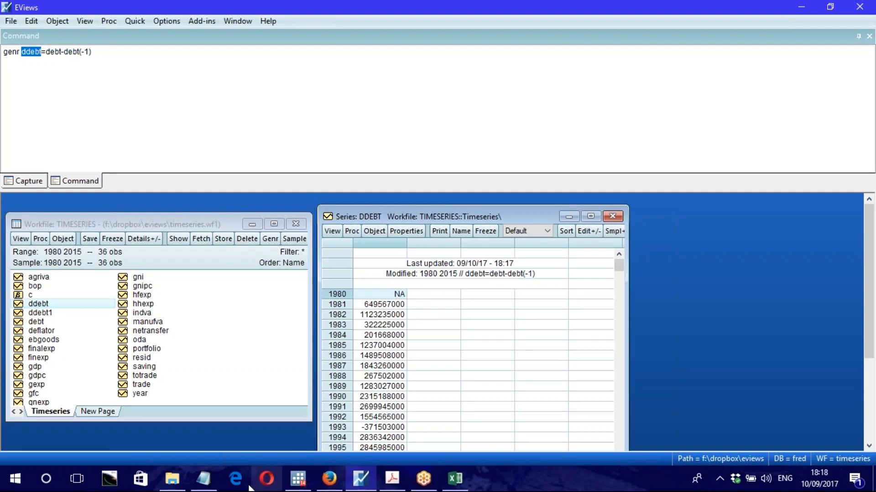
- Switch to Notepad and highlight the block of GDP commands, including the "genr dgdp" and "genr pos" lines
left_click(204, 478)
left_click(57, 222)
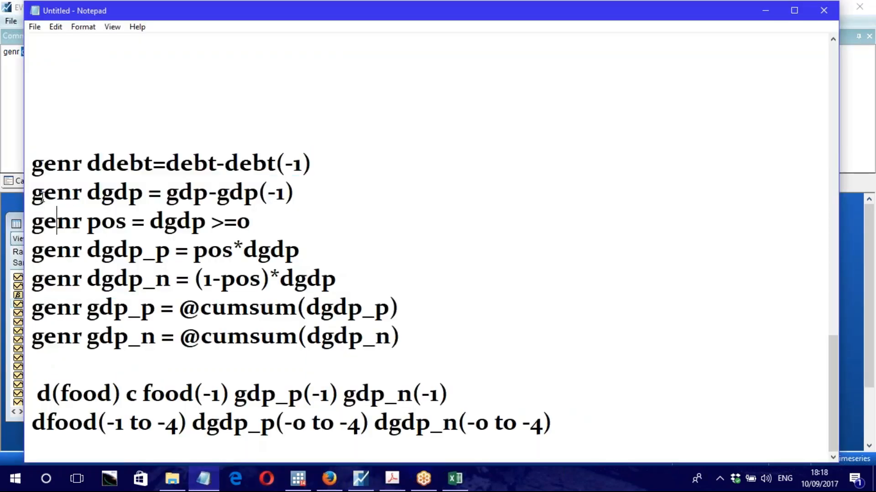
left_click_drag(33, 192, 395, 337)
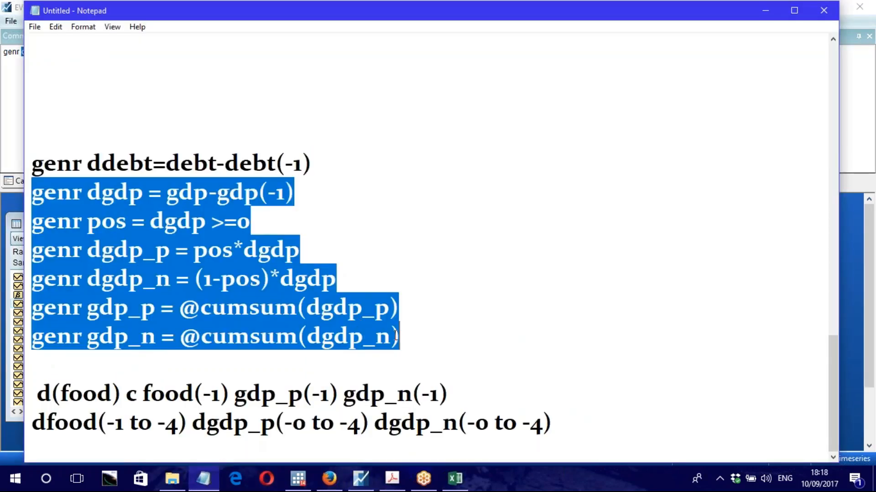
left_click(175, 249)
left_click_drag(32, 192, 299, 192)
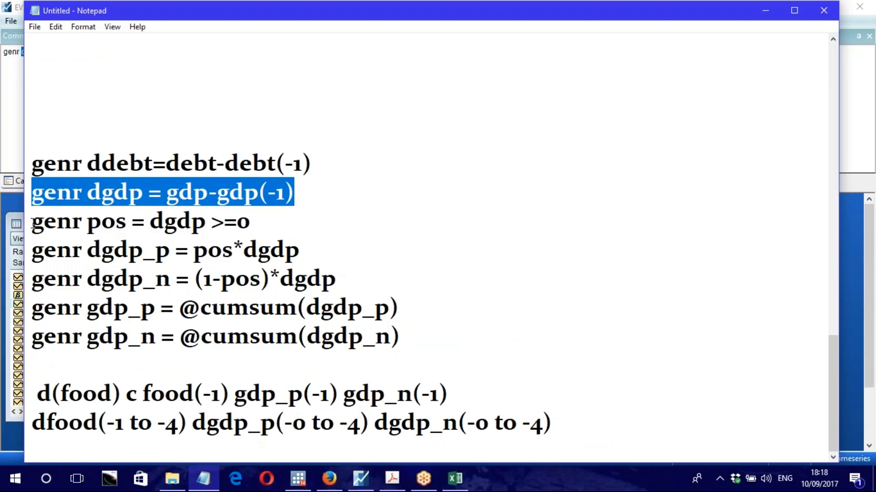
left_click_drag(33, 223, 257, 226)
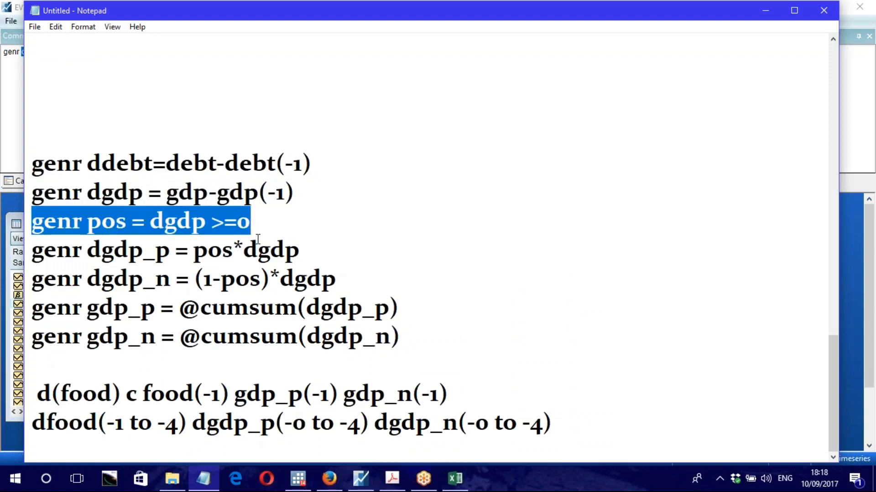
left_click(206, 222)
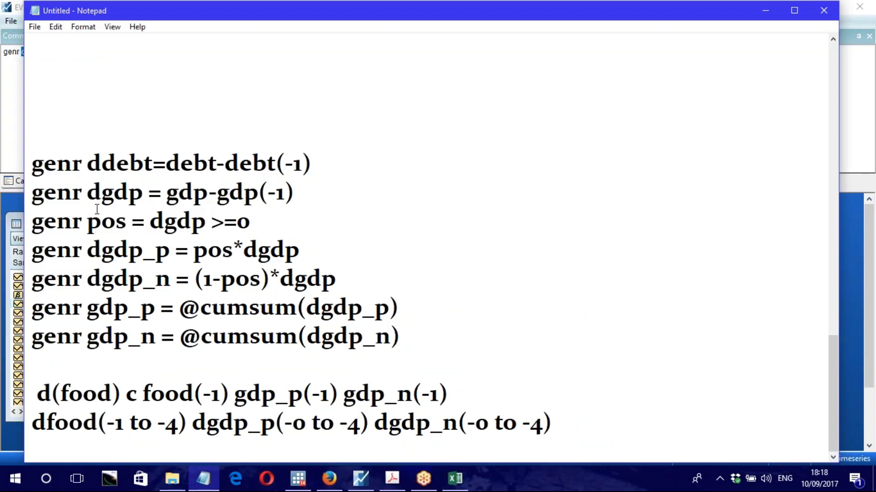
- Highlight dgdp and the parts of "genr pos = dgdp >=0" to examine how the positive-change indicator is defined
left_click_drag(88, 193, 138, 195)
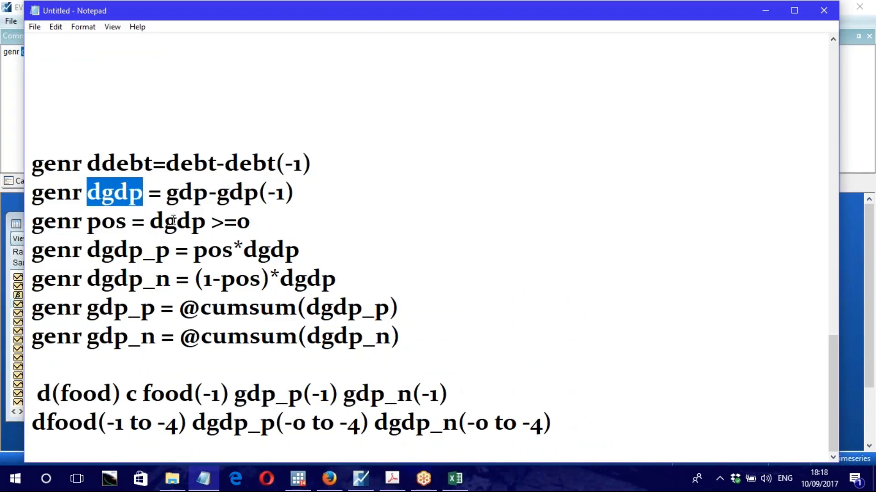
double_click(213, 223)
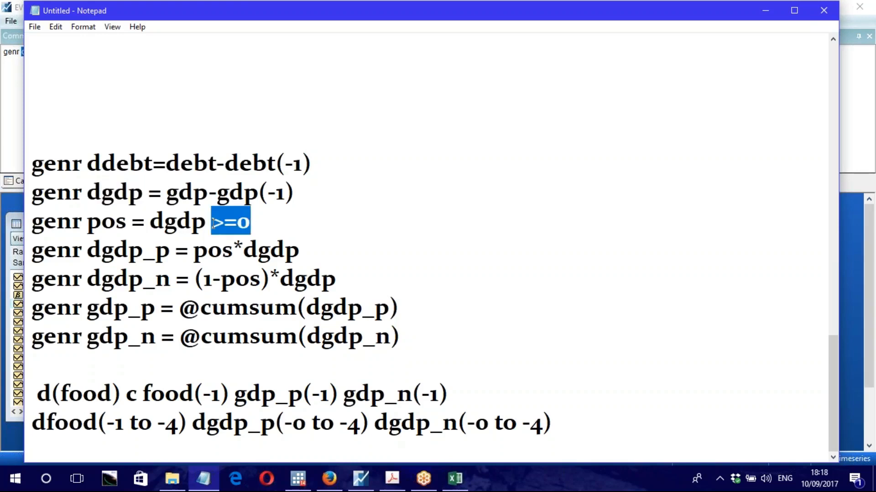
left_click_drag(32, 222, 123, 225)
left_click(121, 224)
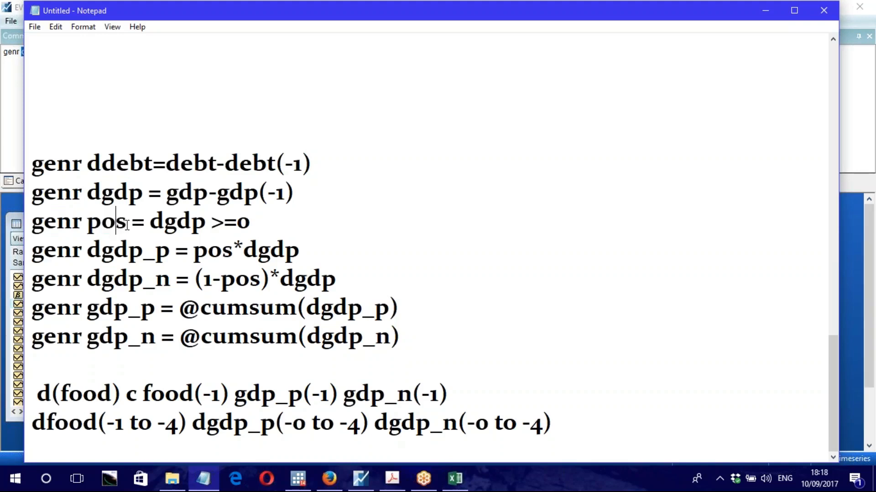
left_click_drag(149, 223, 207, 225)
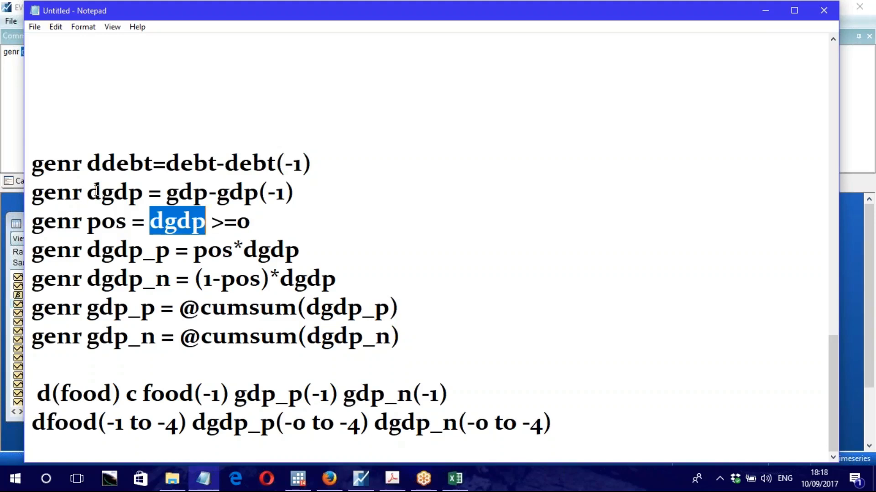
left_click_drag(87, 222, 206, 224)
left_click_drag(250, 224, 151, 225)
left_click_drag(88, 194, 141, 199)
- Highlight the dgdp_p and dgdp_n commands with their pos*dgdp and (1-pos)*dgdp expressions
left_click_drag(33, 251, 305, 252)
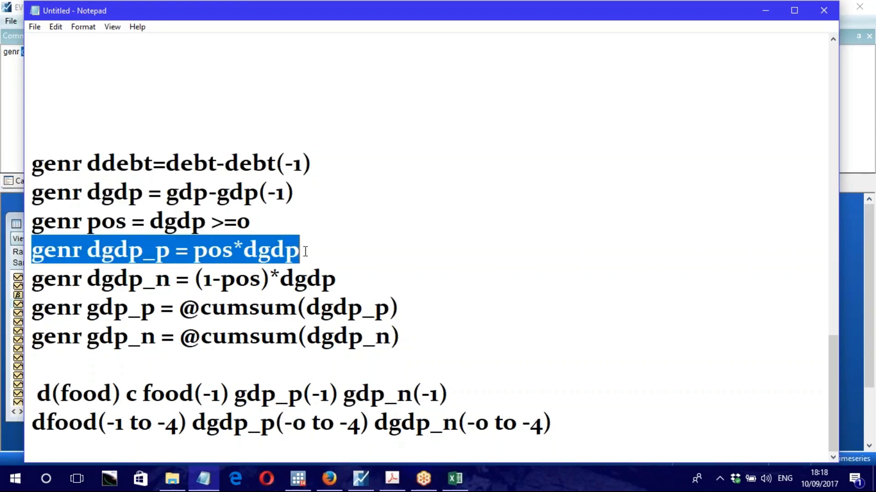
left_click(235, 251)
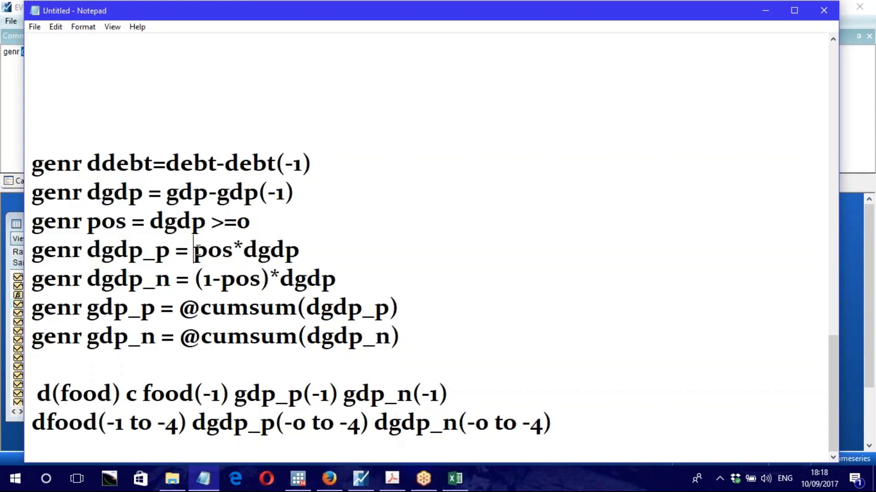
left_click_drag(194, 251, 230, 253)
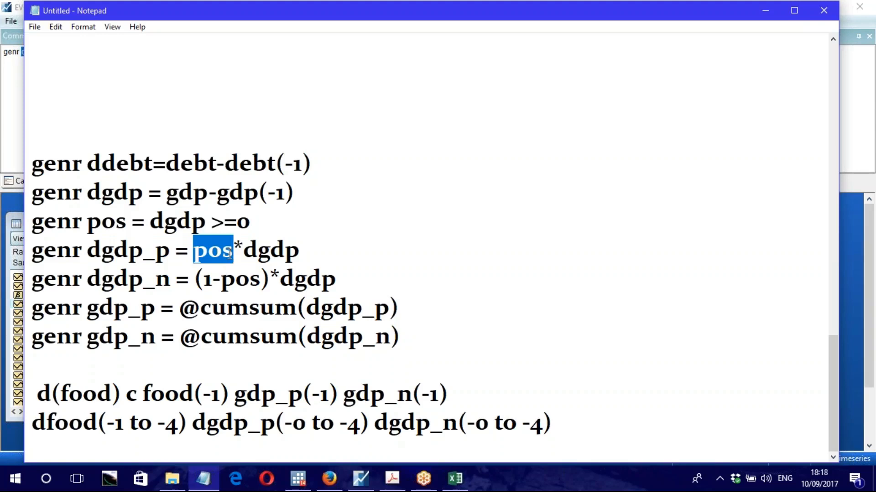
left_click_drag(87, 251, 170, 254)
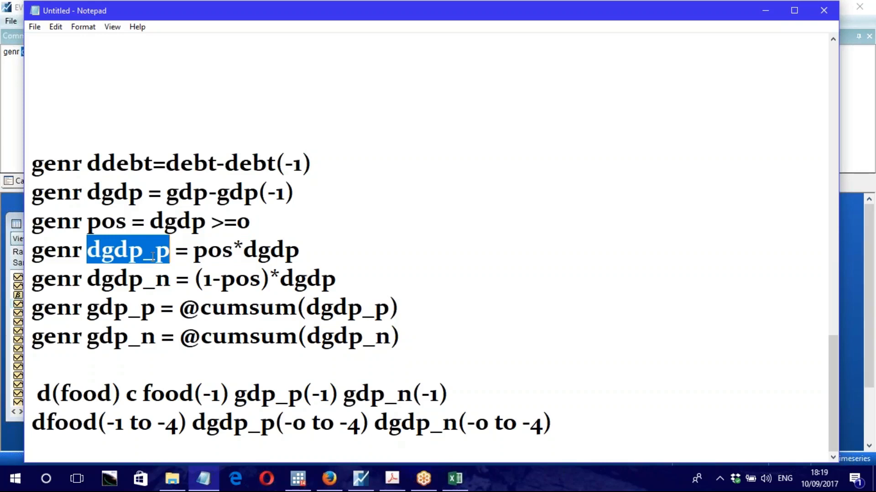
left_click_drag(156, 251, 309, 251)
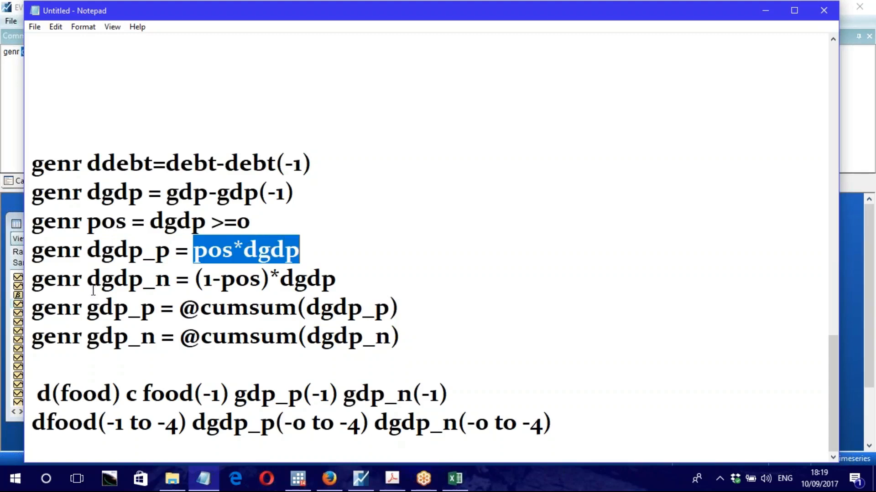
left_click_drag(32, 279, 274, 281)
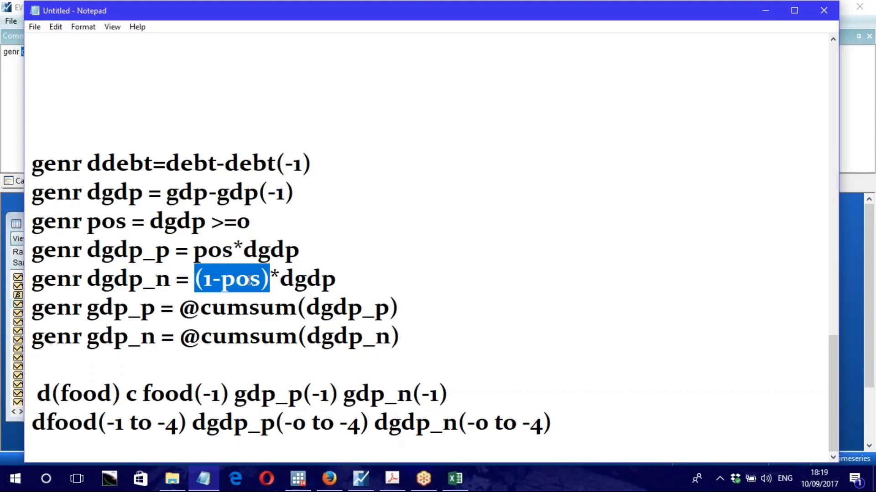
left_click_drag(281, 282, 332, 282)
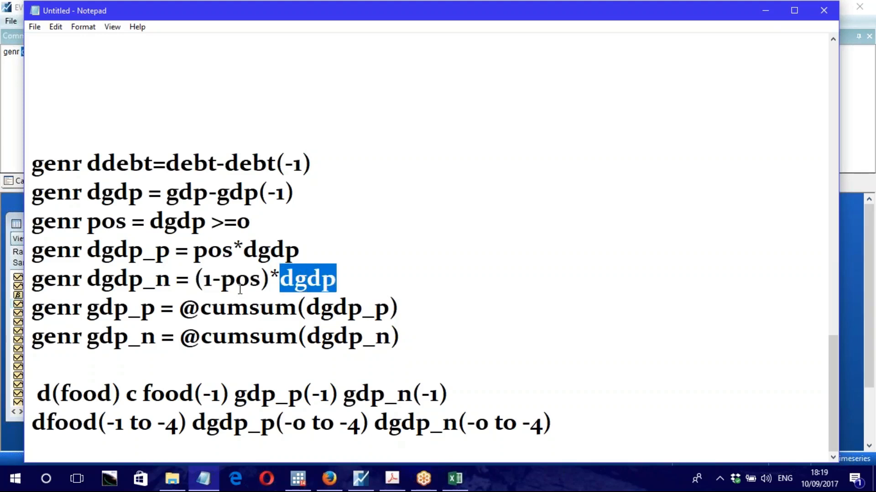
left_click_drag(32, 307, 404, 334)
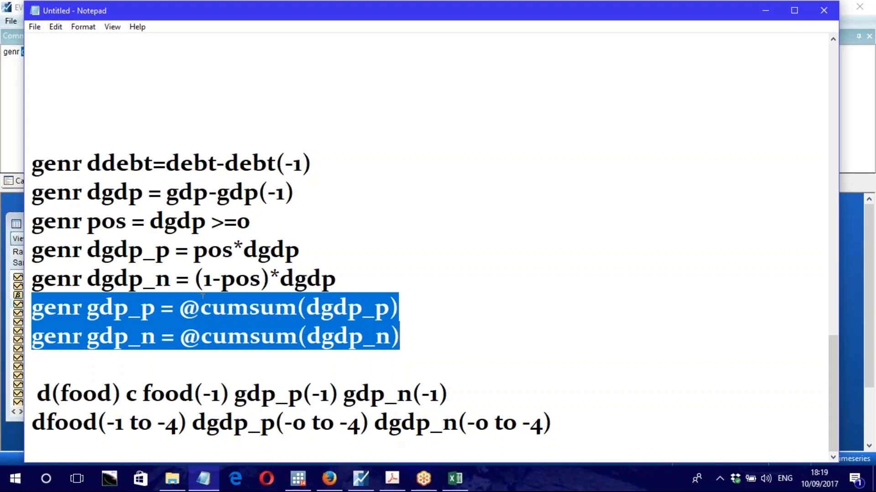
left_click_drag(203, 309, 390, 309)
left_click(315, 310)
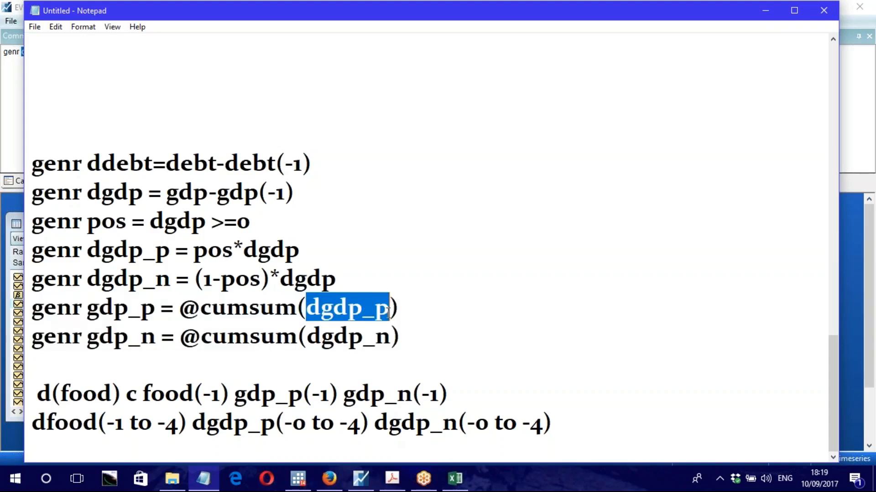
left_click_drag(306, 341, 392, 342)
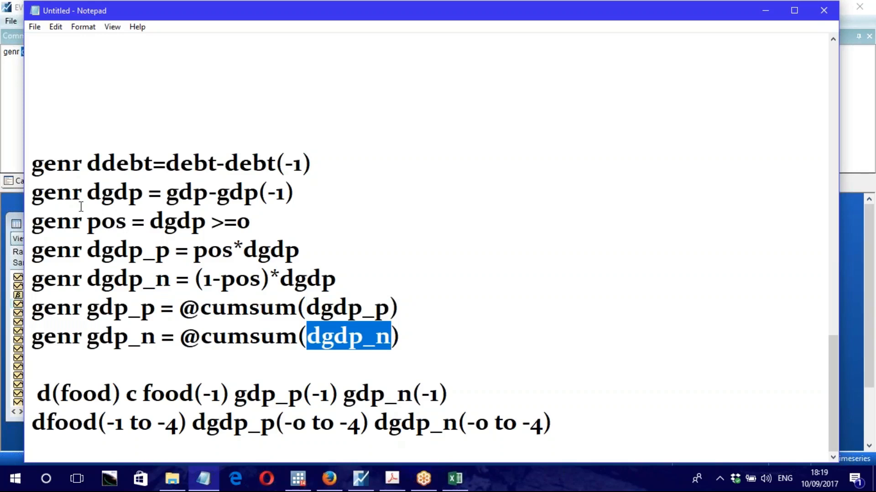
- Insert a blank line above the six-line genr dgdp block and paste a copy of the block beneath it
left_click(32, 195)
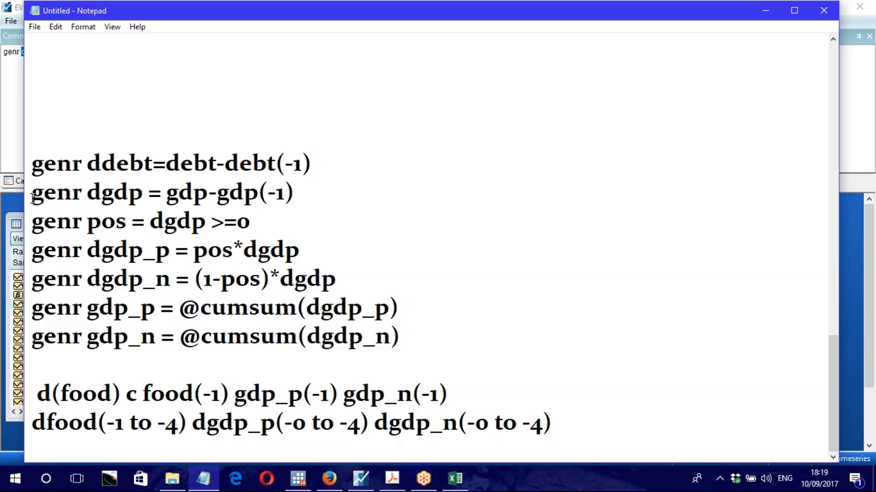
key("Return")
left_click_drag(101, 222, 143, 223)
left_click_drag(31, 222, 410, 365)
key("ctrl+c")
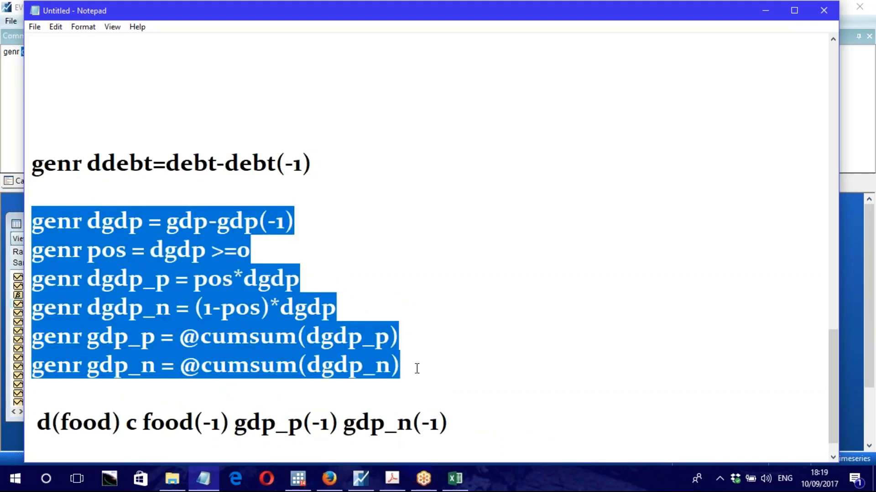
left_click(417, 368)
key("Return")
key("Return")
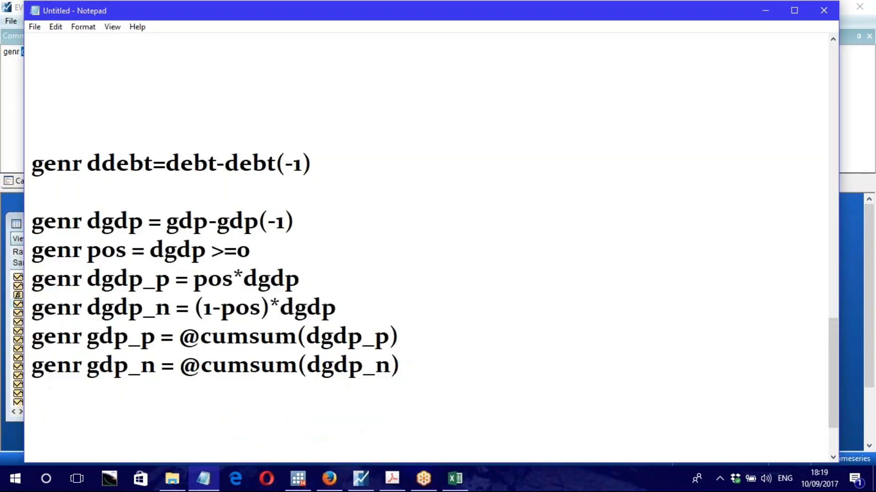
key("ctrl+v")
scroll(171, 220, "down", 1)
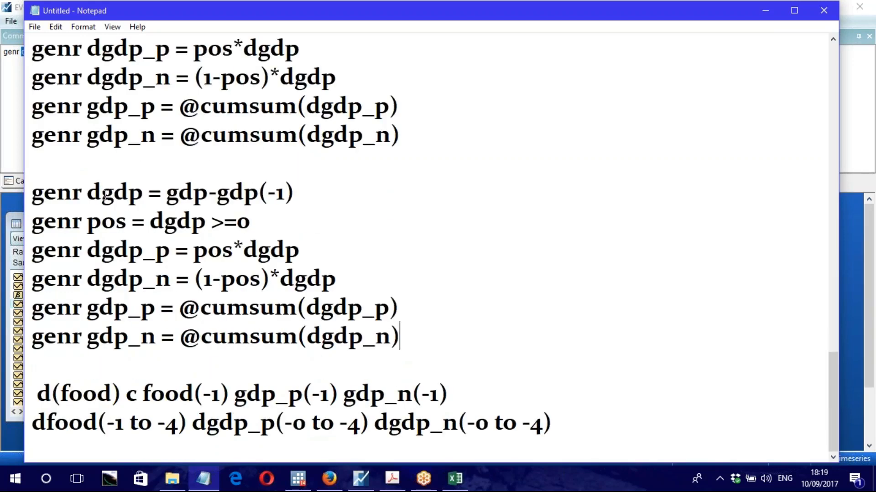
- Rename dgdp to dtrade in the first line of the copied genr block and highlight the gdp and trade names
left_click_drag(102, 193, 139, 196)
type("trade")
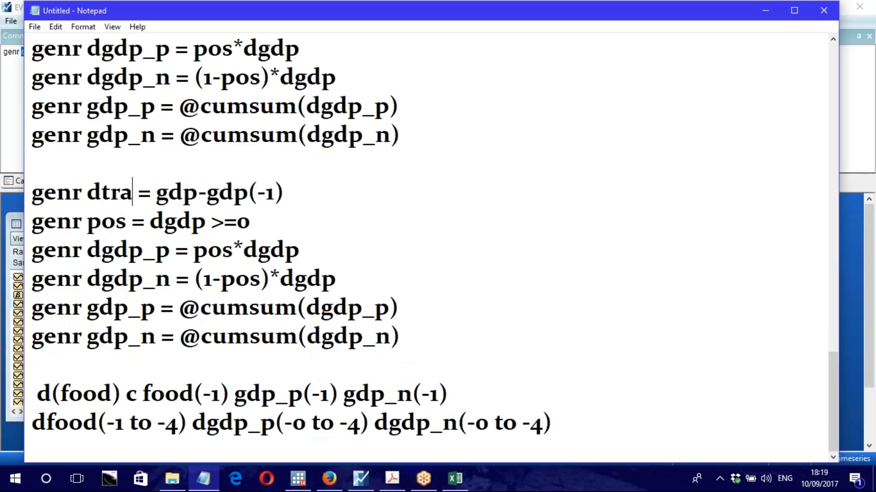
left_click_drag(184, 193, 219, 194)
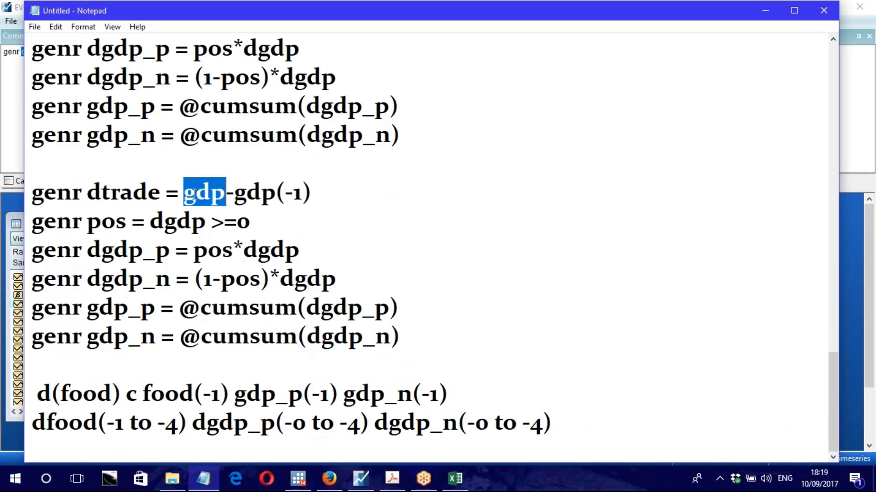
left_click_drag(100, 194, 161, 197)
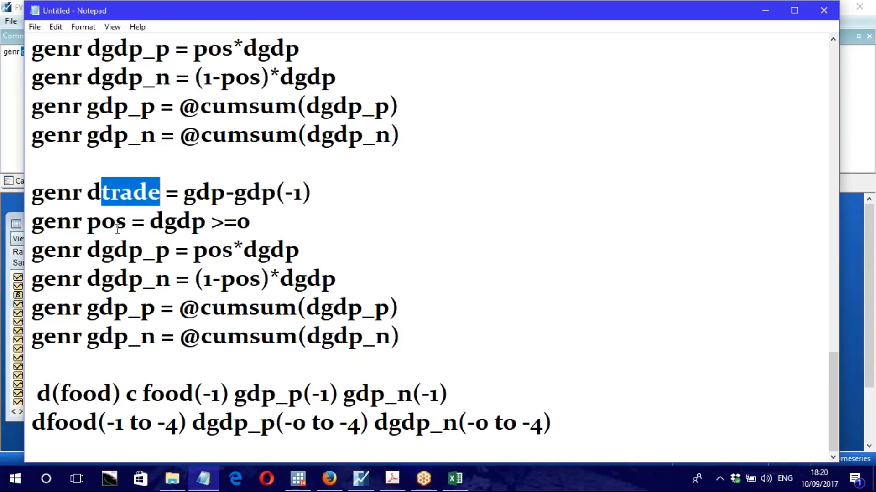
- Copy the original six-line genr dgdp block and paste it over the ddebt command in the EViews command window
scroll(133, 260, "up", 2)
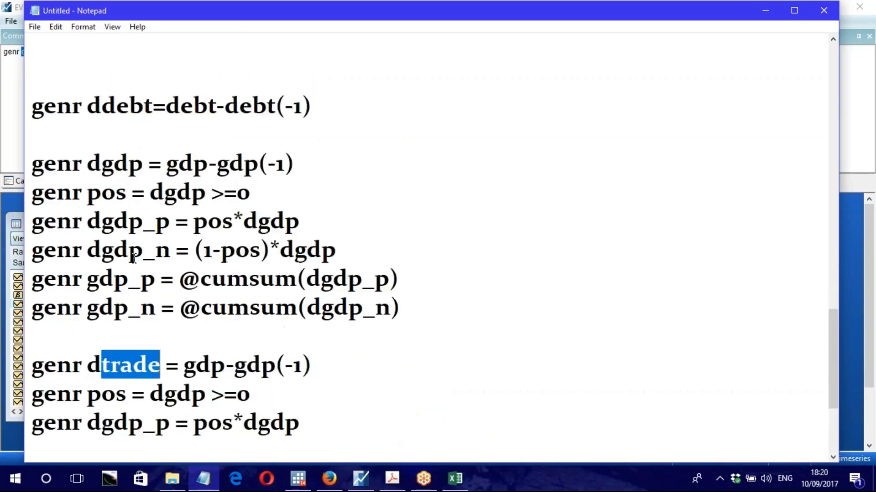
scroll(133, 258, "down", 2)
scroll(131, 265, "up", 1)
left_click_drag(33, 164, 416, 301)
key("ctrl+c")
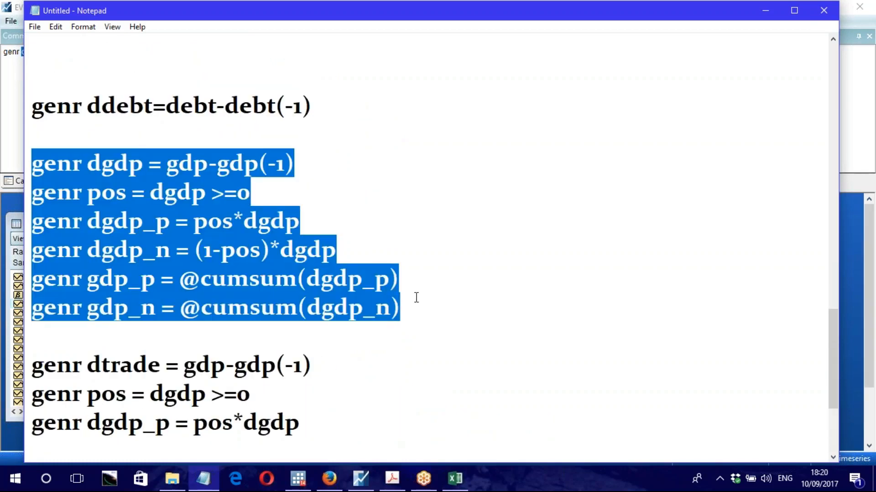
left_click(360, 478)
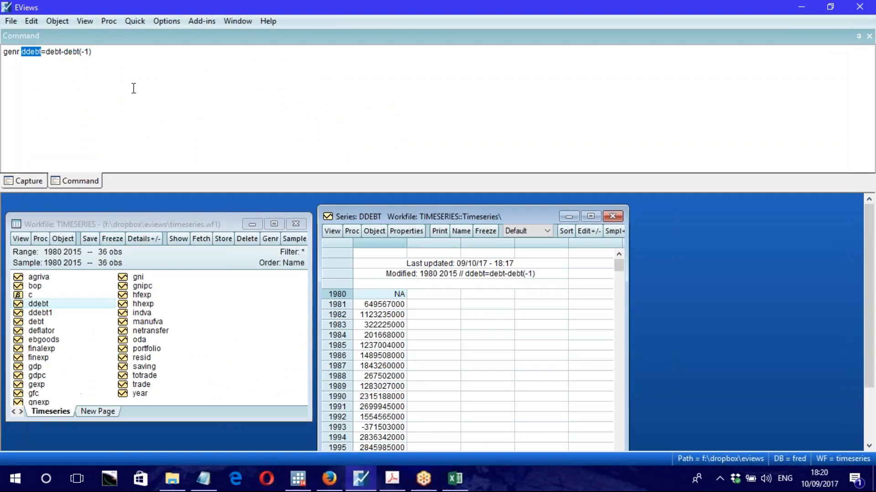
left_click(112, 65)
left_click_drag(111, 66, 7, 51)
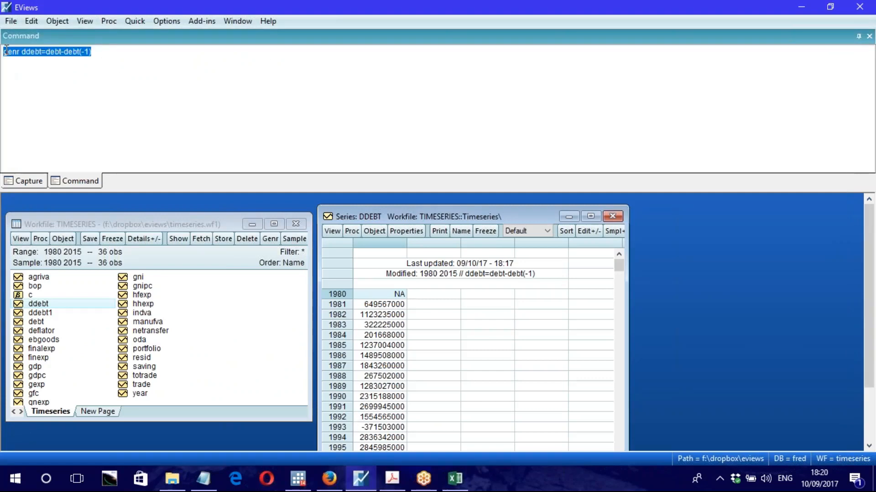
key("ctrl+v")
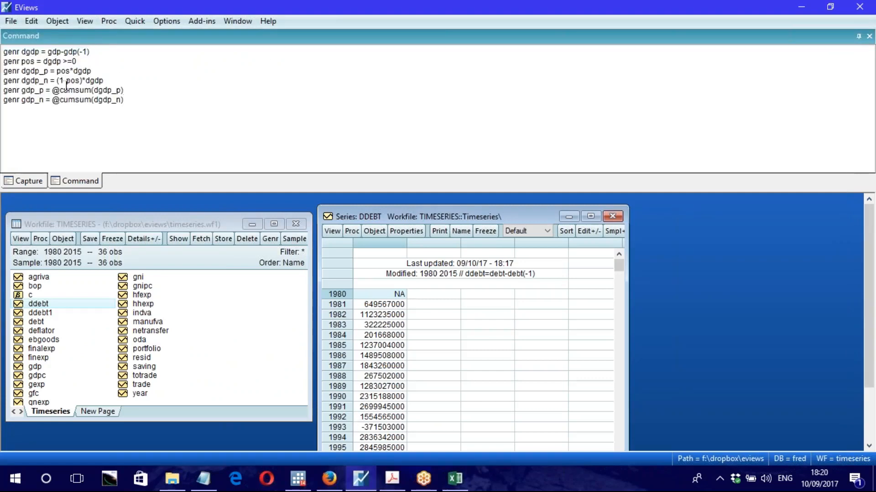
- Run "genr dgdp = gdp-gdp(-1)", highlight the executed command and make the workfile window slightly taller
triple_click(7, 51)
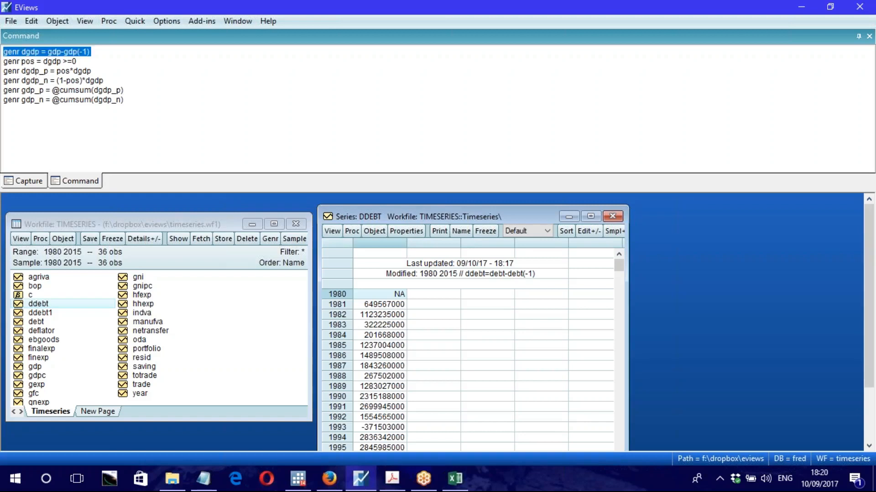
left_click(101, 52)
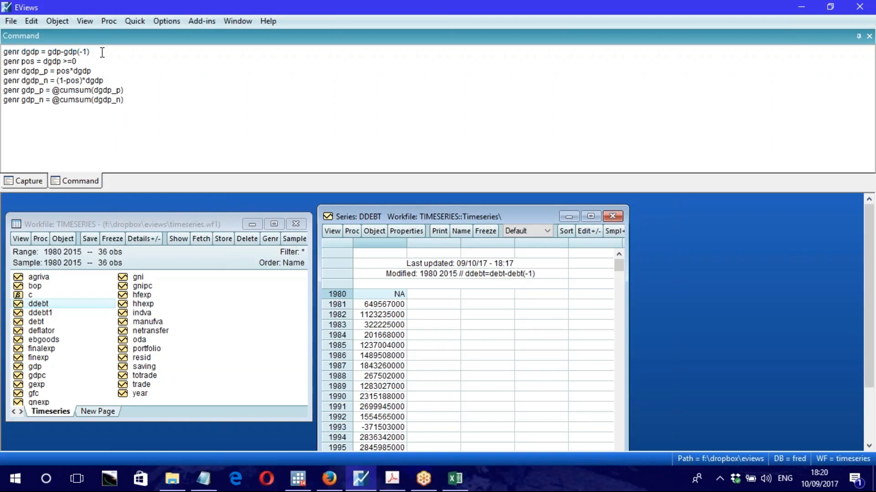
key("Return")
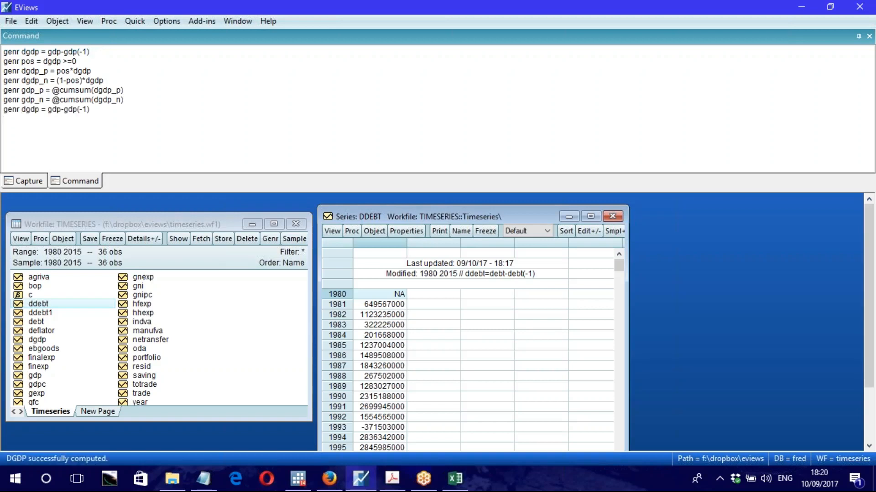
left_click_drag(90, 109, 5, 110)
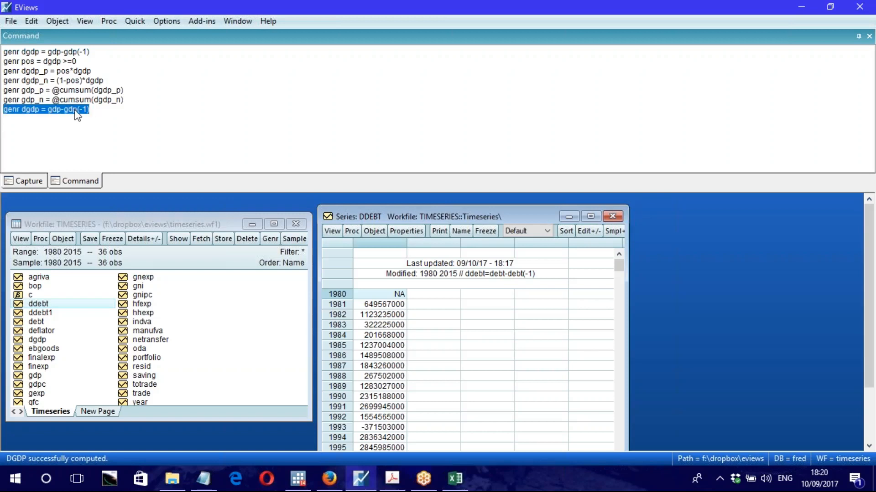
left_click(31, 110)
left_click_drag(20, 109, 91, 118)
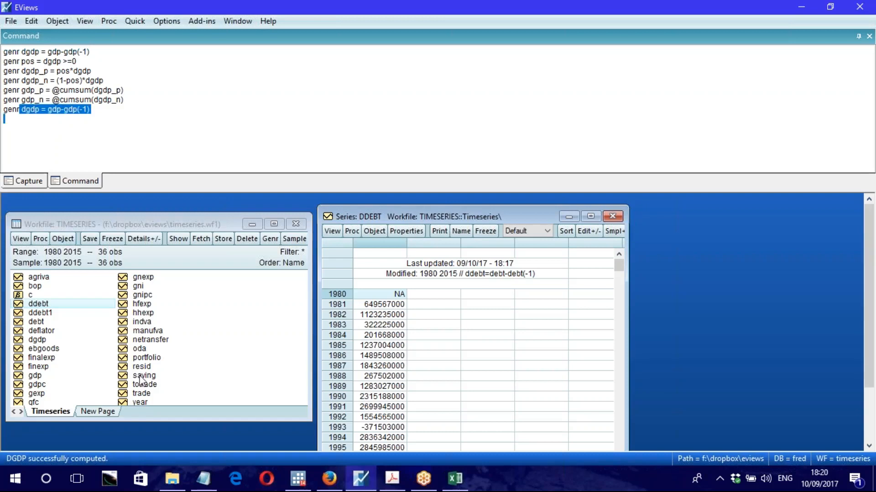
left_click_drag(154, 421, 154, 431)
- Run the remaining genr commands for pos, dgdp_p, dgdp_n, gdp_p and gdp_n, and enlarge the workfile area
left_click(80, 62)
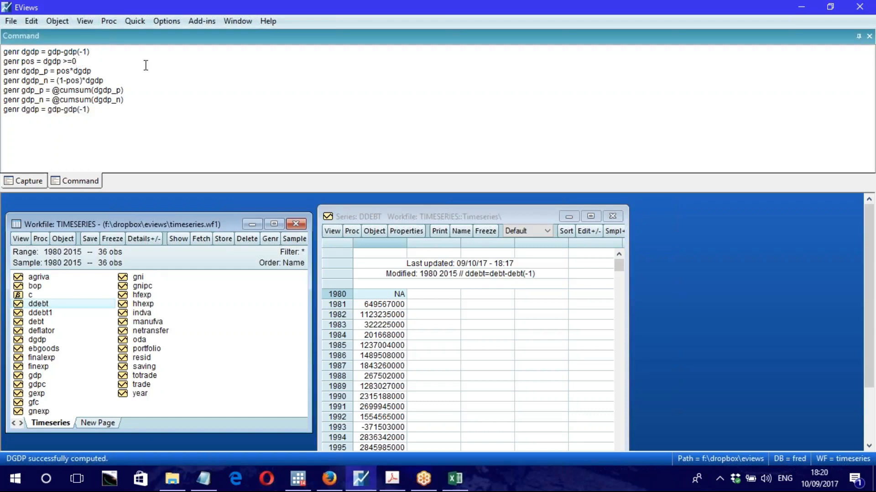
key("Return")
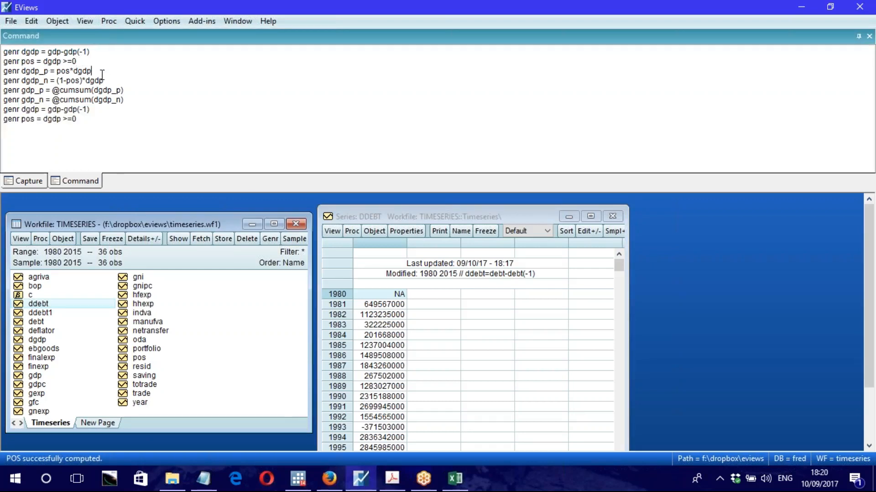
key("Return")
left_click(114, 80)
key("Return")
left_click(132, 91)
key("Return")
left_click(133, 101)
key("Return")
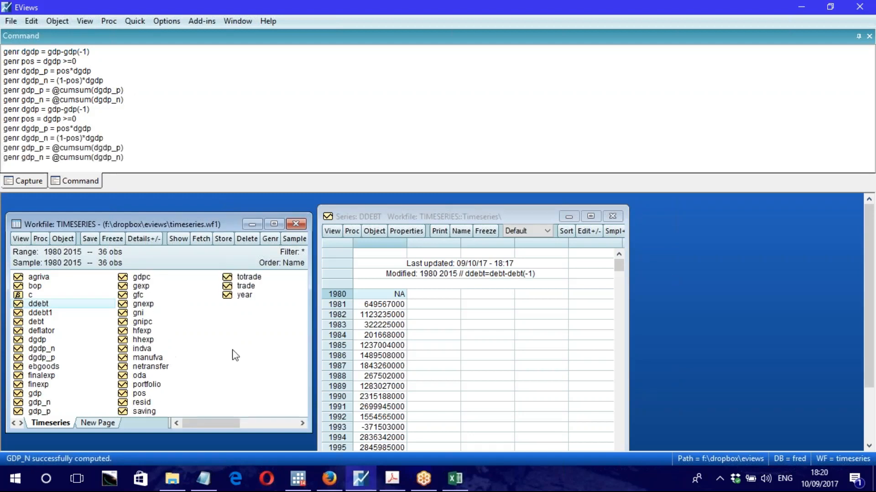
left_click_drag(239, 432, 239, 446)
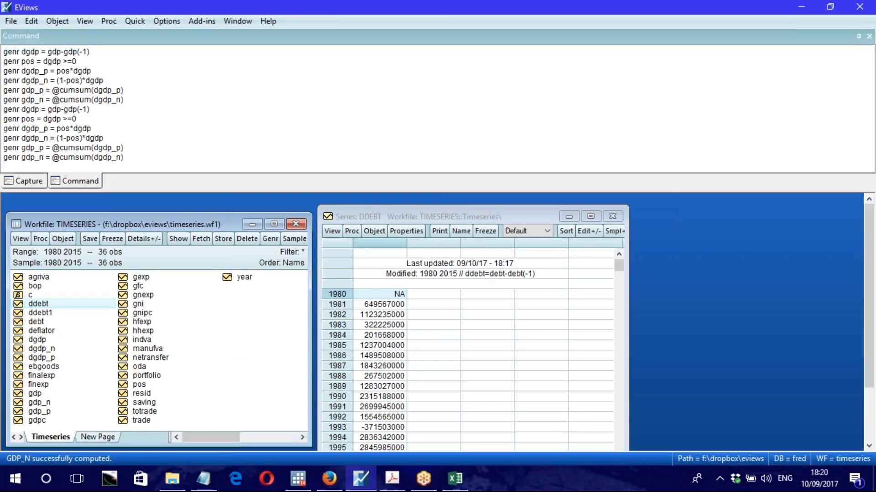
left_click_drag(405, 194, 406, 164)
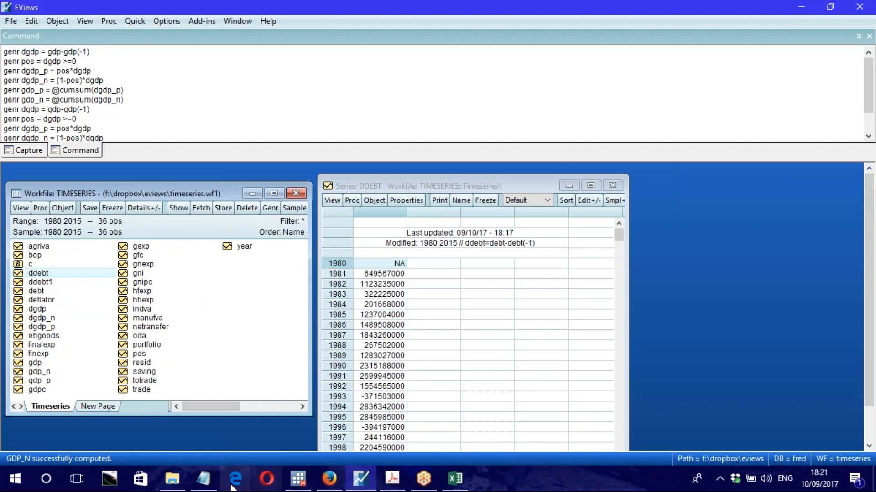
- Switch to Notepad and highlight the regression line "d(food) c food(-1) gdp_p(-1) gdp_n(-1)" to examine its terms
left_click(203, 479)
scroll(294, 298, "down", 2)
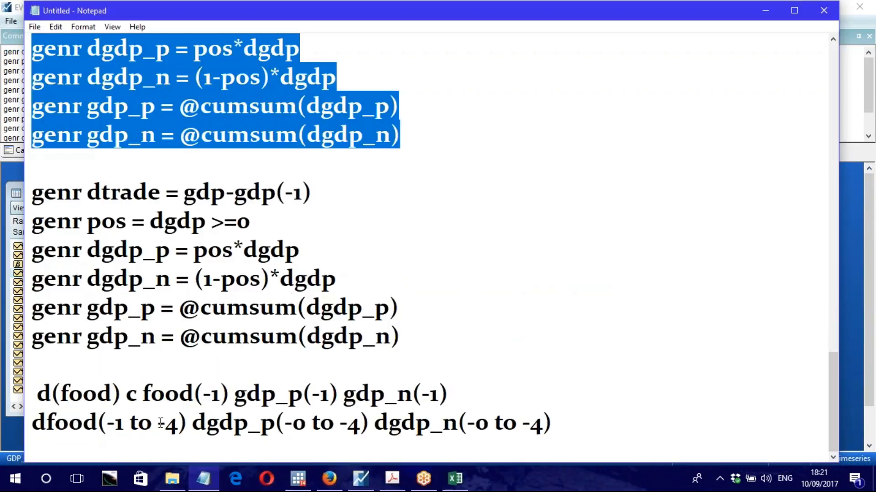
left_click_drag(43, 393, 453, 396)
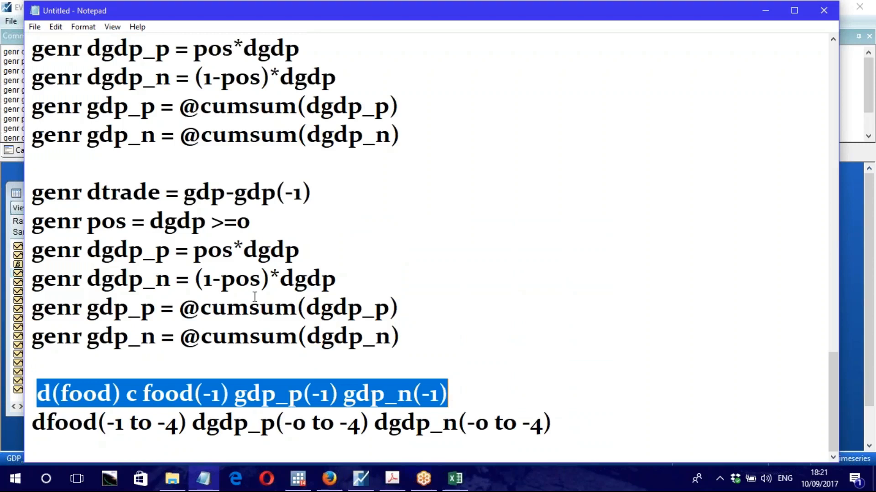
left_click(149, 395)
left_click_drag(33, 394, 456, 399)
left_click(276, 395)
left_click_drag(142, 395, 449, 401)
- Highlight the dependent variable d(food) and compare it with the ddebt definition among the genr commands
left_click_drag(37, 394, 120, 393)
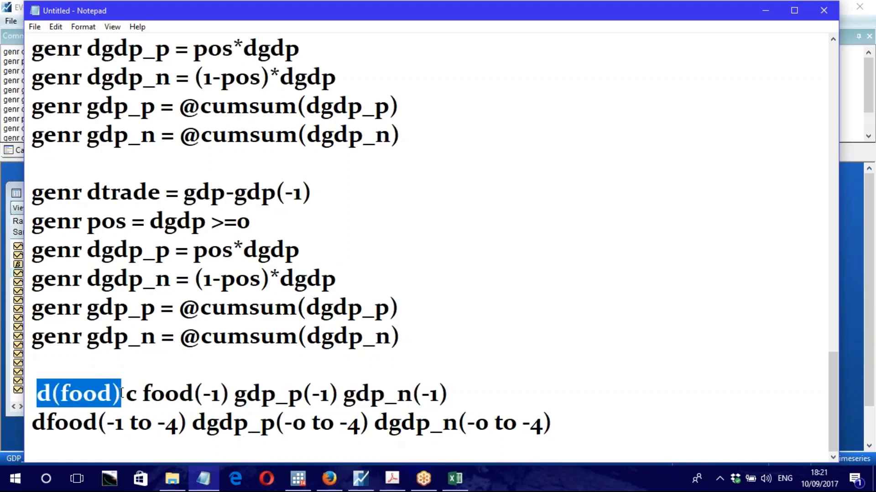
left_click(82, 395)
left_click_drag(37, 394, 119, 394)
scroll(134, 291, "up", 5)
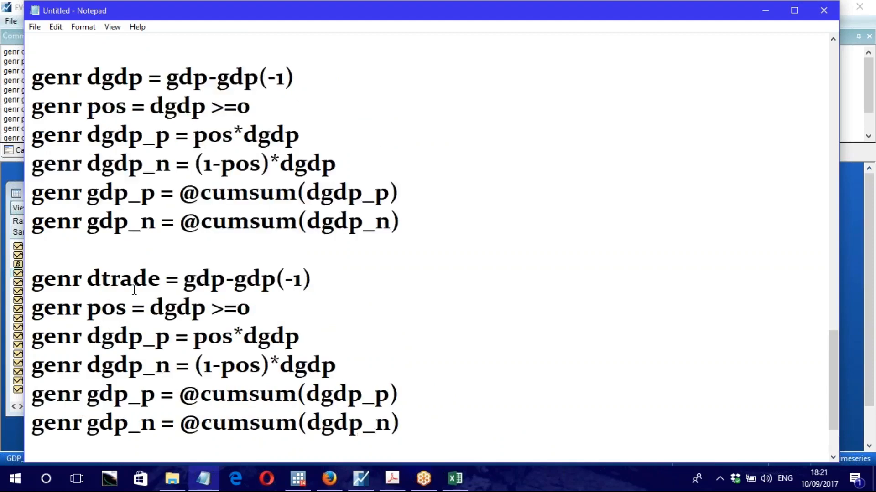
scroll(139, 255, "down", 3)
left_click_drag(92, 104, 153, 105)
scroll(143, 256, "down", 2)
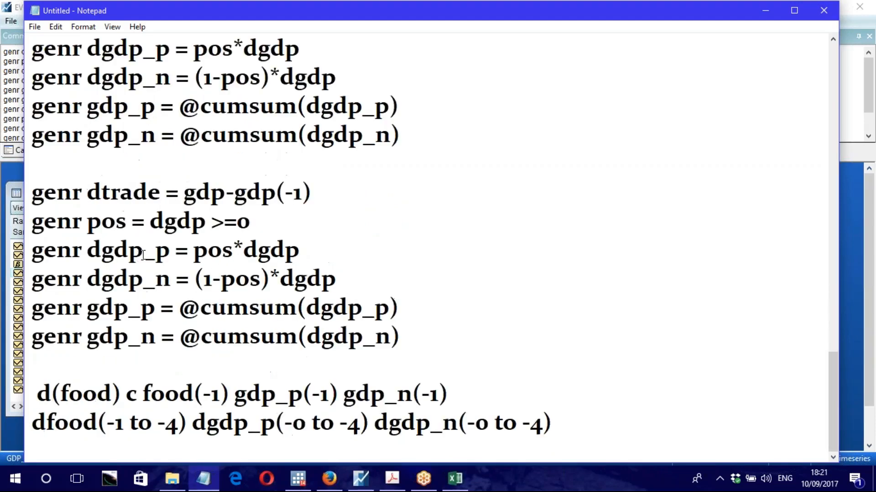
- Replace food with debt in d(food), food(-1) and dfood(-1 to -4) of the regression specification
double_click(63, 393)
key("BackSpace")
type("debt")
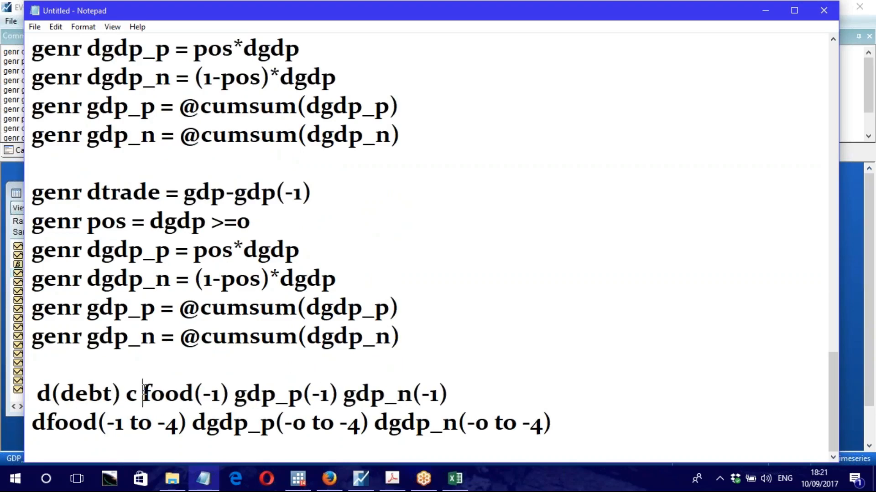
left_click_drag(143, 392, 196, 396)
type("debt")
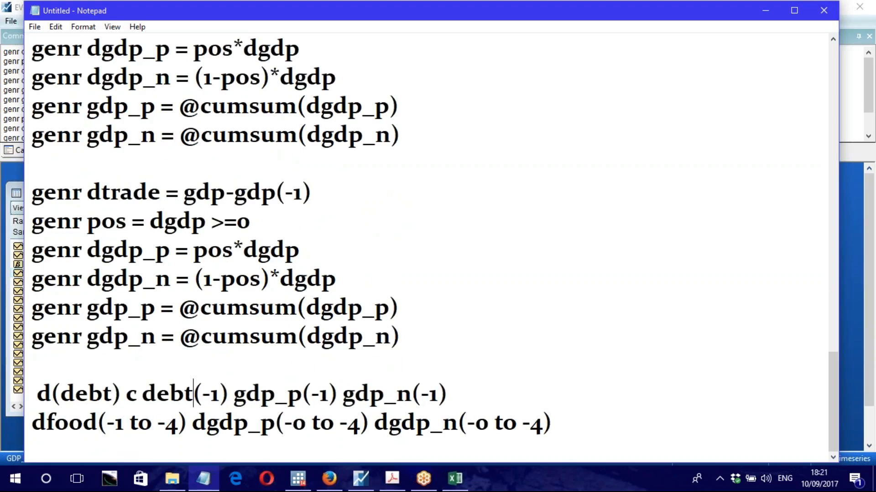
left_click_drag(48, 422, 99, 423)
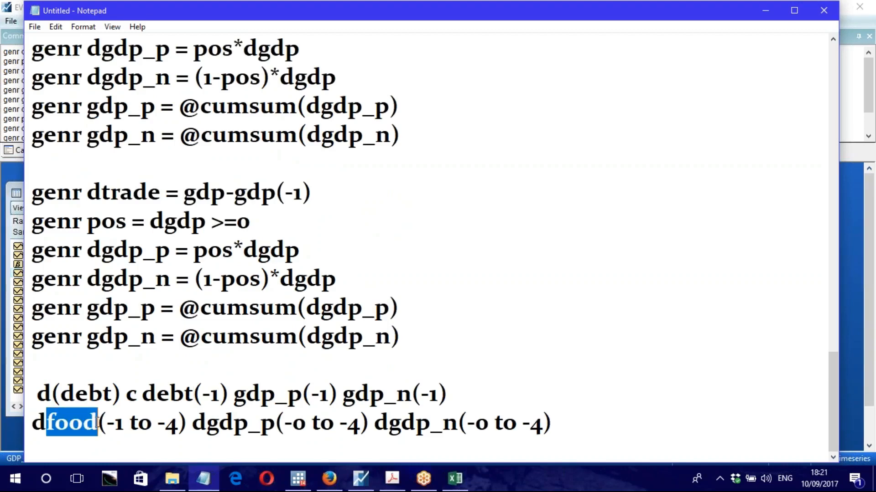
type("debt")
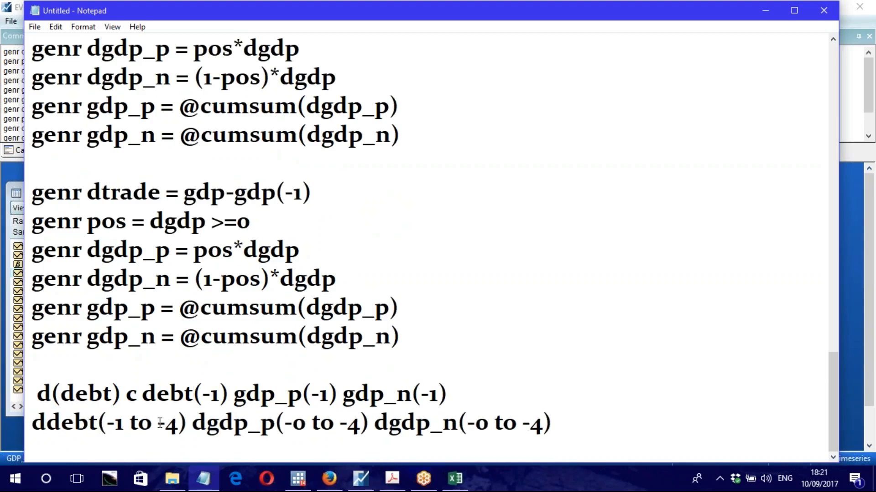
- Highlight the lagged level terms including gdp_p, and the second line of differenced lag terms, to examine the specification
left_click_drag(551, 425, 452, 402)
left_click(113, 396)
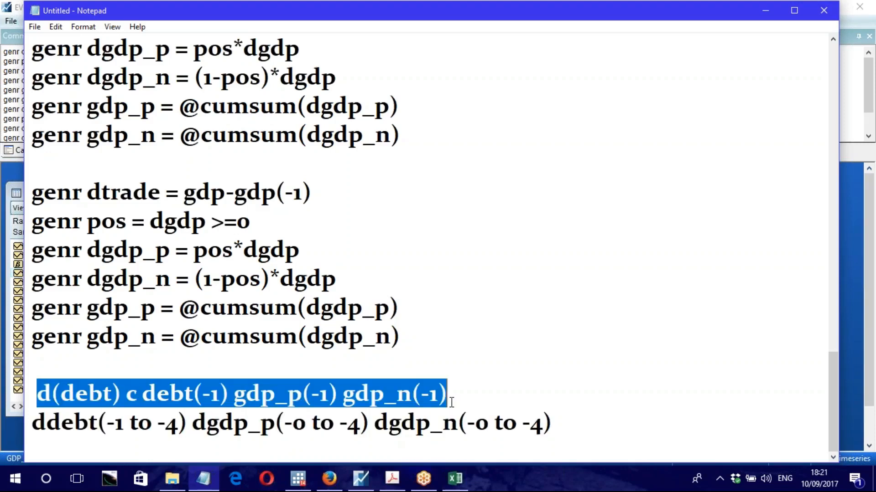
left_click(197, 393)
left_click_drag(198, 392, 299, 399)
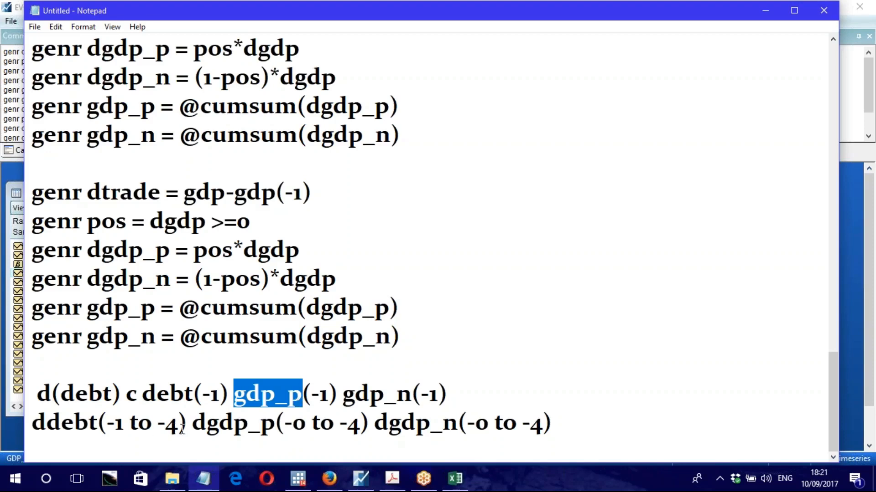
left_click_drag(35, 425, 564, 430)
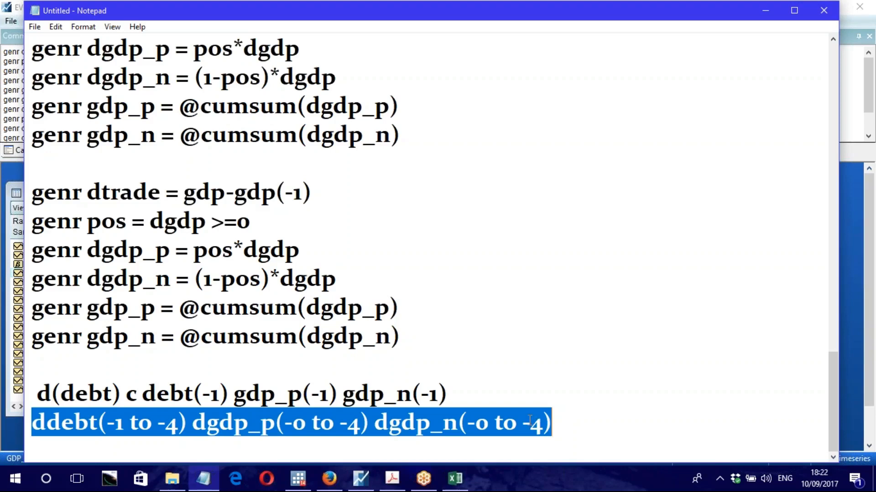
- Set the final lag to -3 for ddebt, dgdp_p and dgdp_n in the second line of the specification
left_click(112, 422)
left_click_drag(106, 421, 179, 426)
type("3")
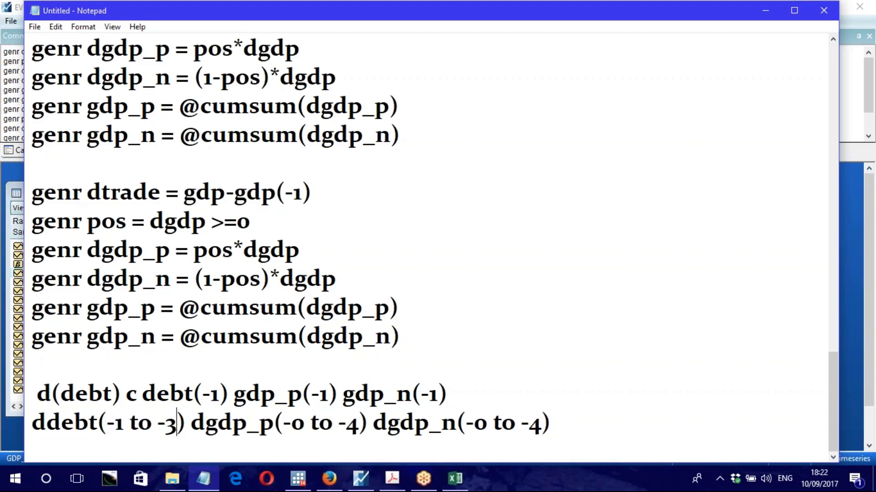
left_click_drag(346, 426, 359, 427)
type("3")
left_click_drag(529, 425, 541, 425)
type("3")
- Append trade_p(-1) trade_n(-1) to the first specification line by duplicating the gdp_p(-1) gdp_n(-1) terms and replacing gdp with trade
left_click(454, 390)
left_click_drag(234, 394, 461, 396)
left_click(461, 394)
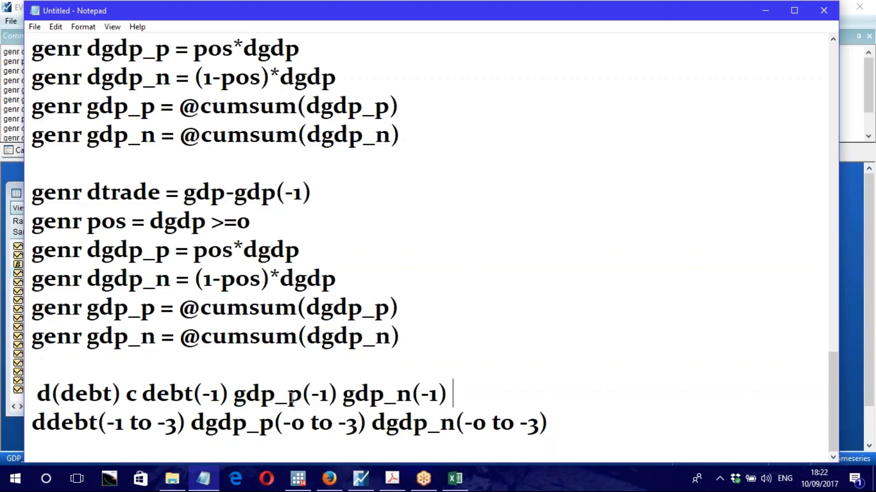
left_click_drag(232, 395, 453, 398)
key("ctrl+c")
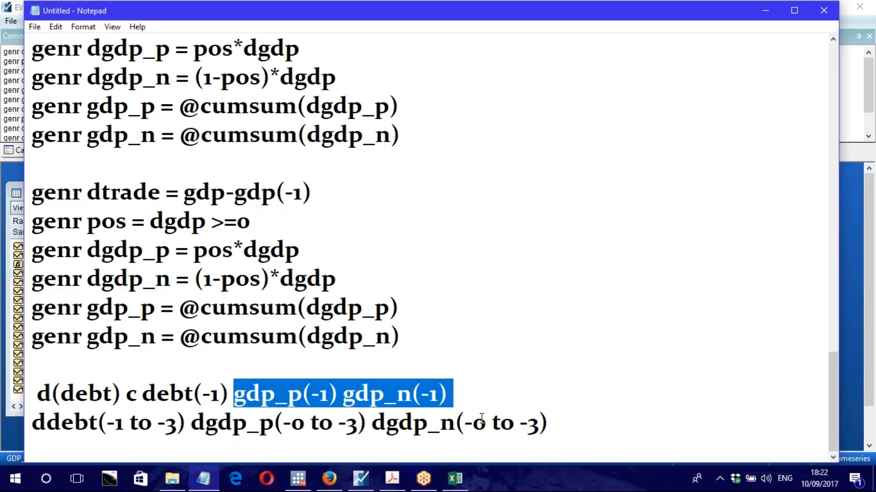
left_click(471, 395)
key("ctrl+v")
left_click_drag(452, 394, 501, 395)
type("t")
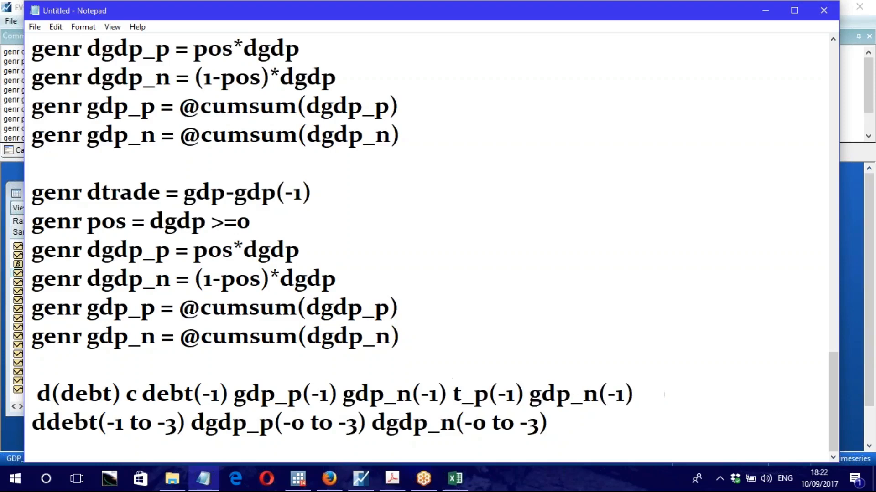
type("rade")
left_click_drag(579, 395, 623, 402)
type("trade")
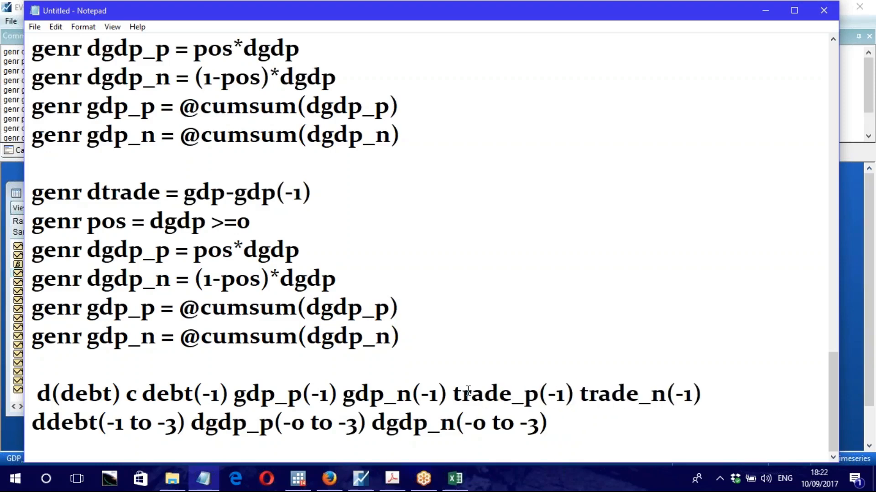
- Highlight the dgdp_p and dgdp_n lag terms, and delete trade_p(-1) trade_n(-1) from the first specification line
left_click(454, 393)
left_click_drag(371, 423, 430, 423)
left_click(191, 423)
left_click_drag(190, 423, 552, 425)
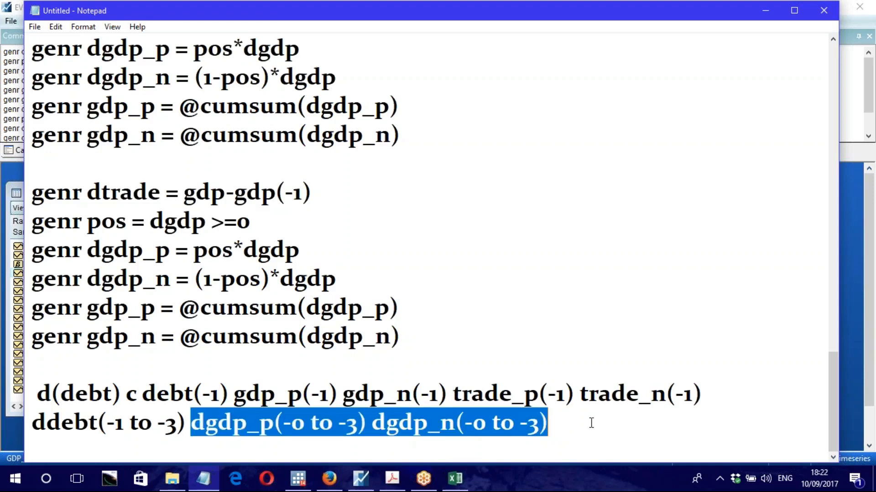
left_click(561, 421)
left_click_drag(453, 395, 703, 398)
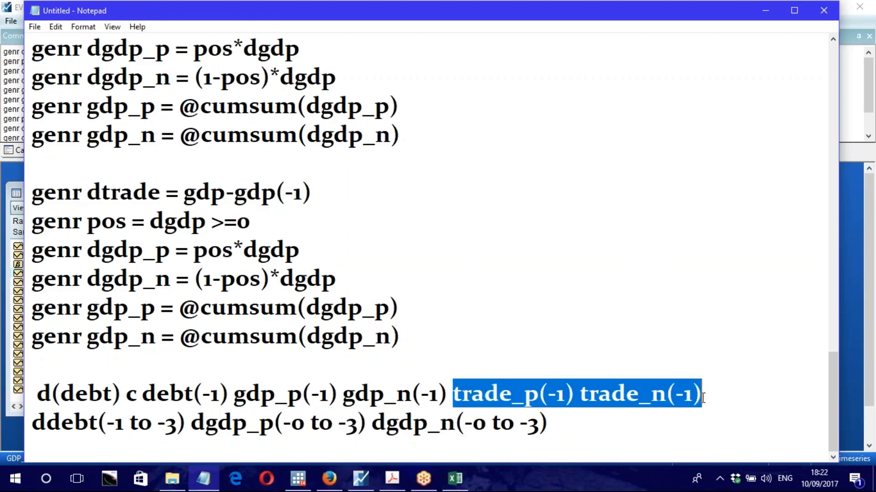
key("BackSpace")
key("BackSpace")
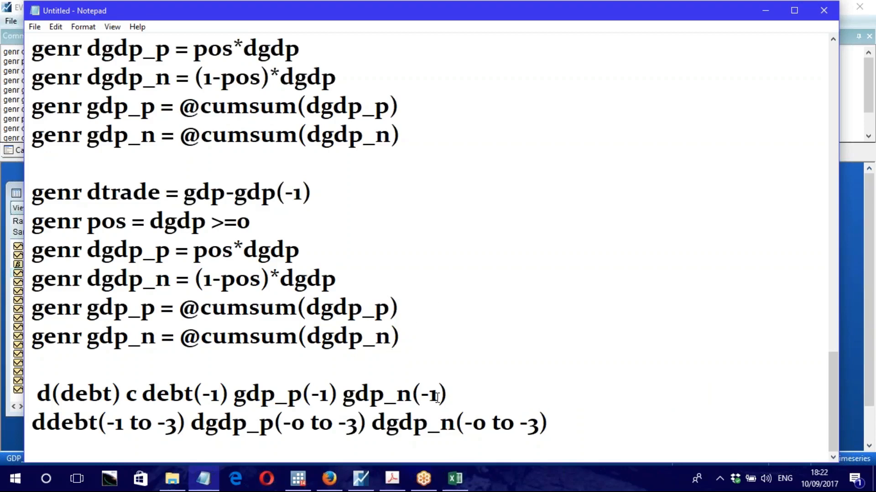
- Examine both specification lines alongside the note "Short run: Differenced Dynamic OLS" at the beginning of the document
left_click_drag(39, 395, 447, 389)
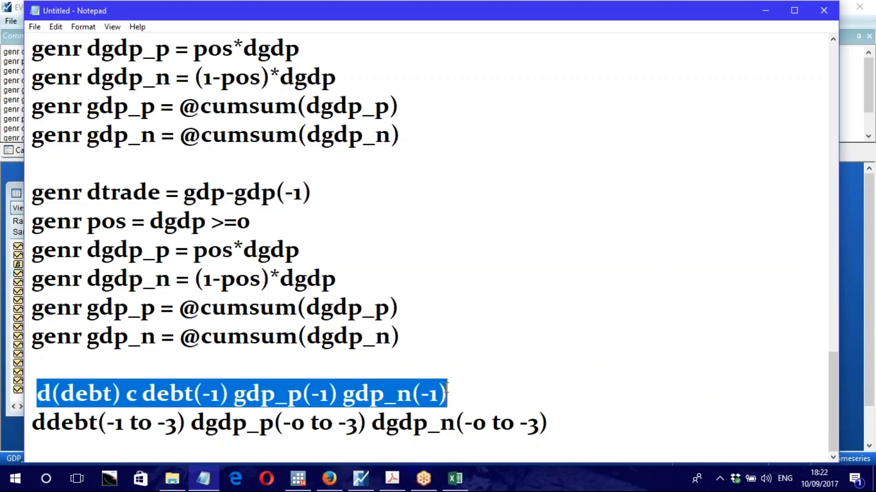
left_click_drag(33, 422, 551, 432)
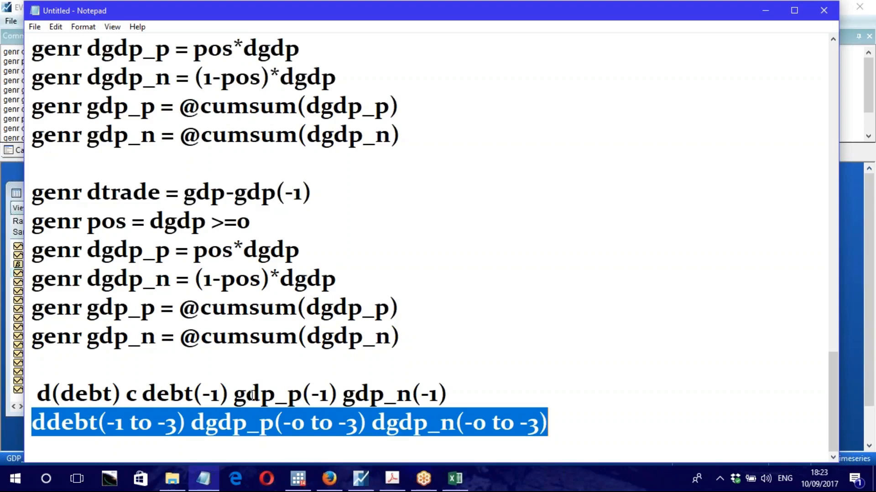
scroll(231, 366, "up", 15)
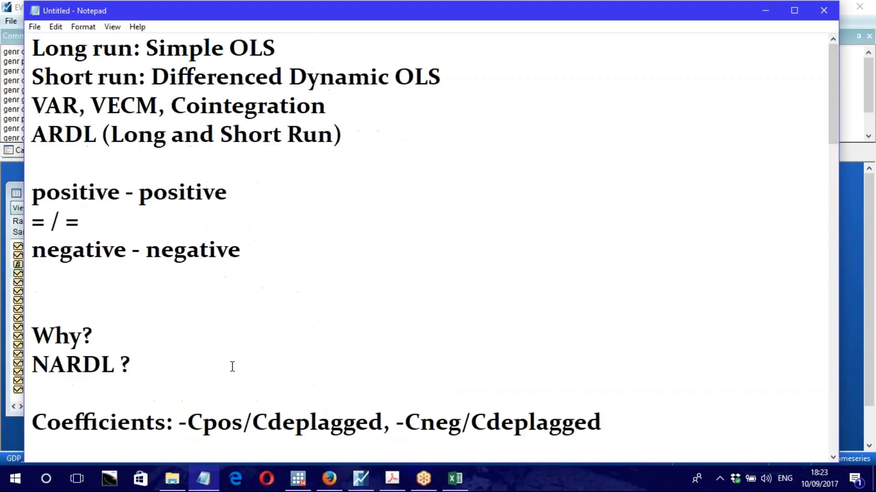
left_click_drag(151, 76, 438, 76)
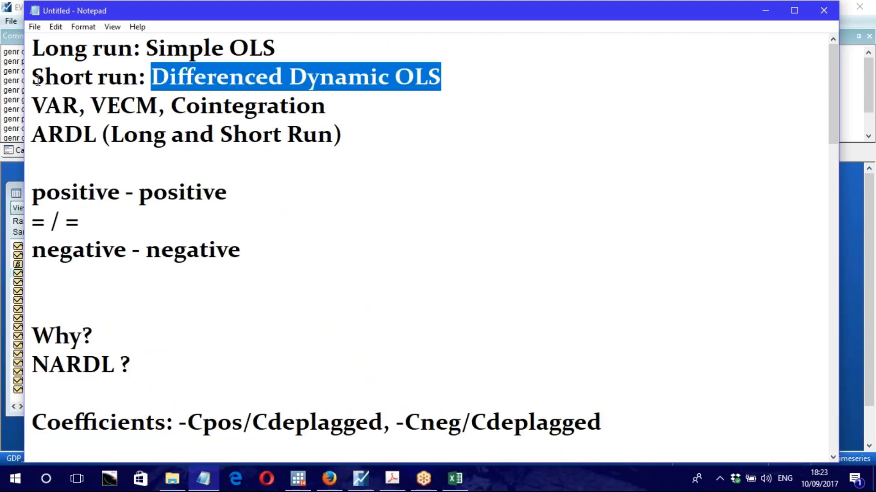
left_click_drag(33, 78, 133, 80)
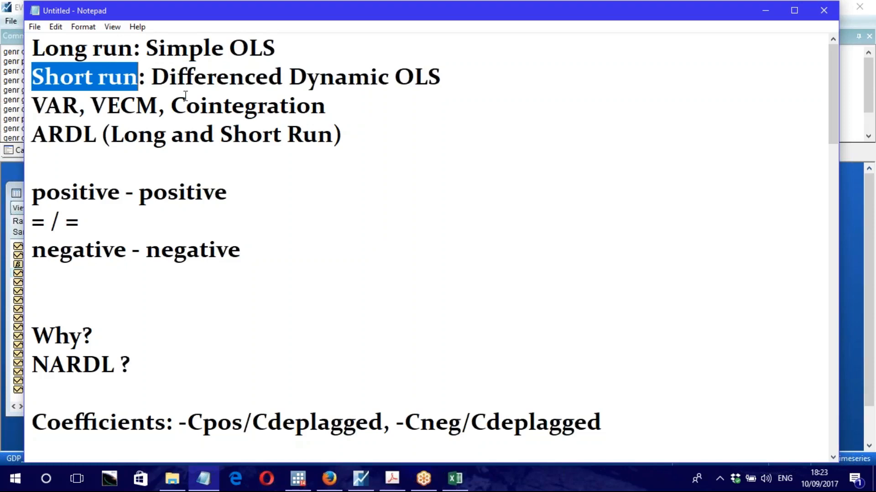
scroll(180, 91, "down", 15)
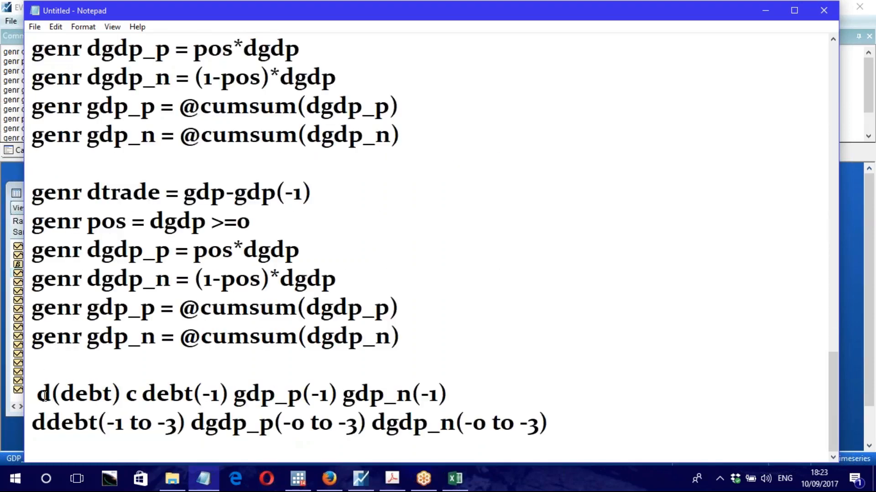
left_click_drag(41, 396, 559, 433)
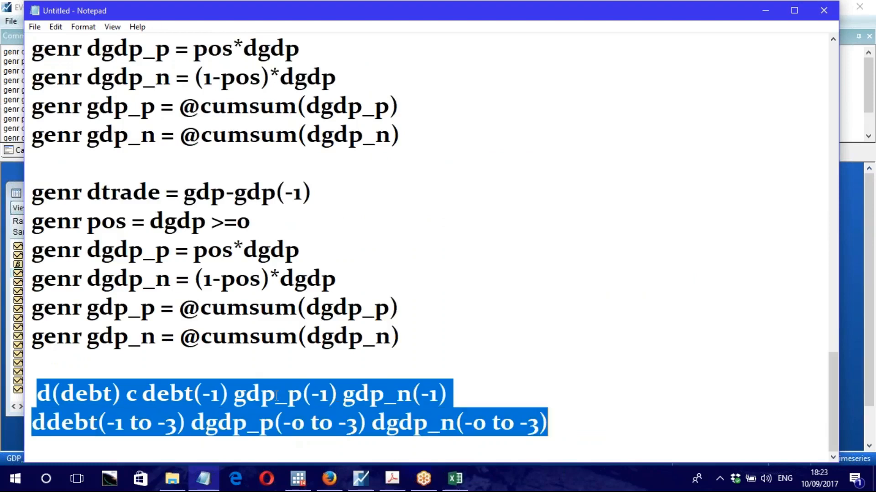
scroll(277, 395, "up", 1)
scroll(228, 388, "down", 1)
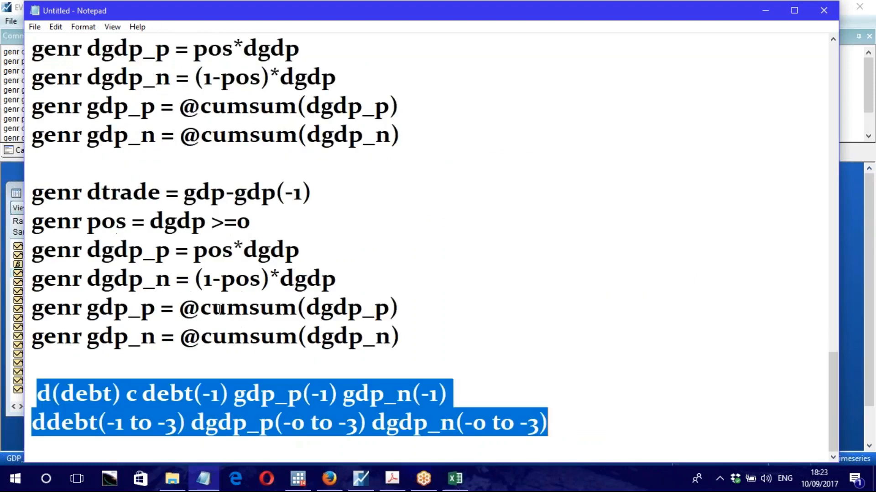
left_click(226, 386)
- Select the d(debt) specification line and start an EViews equation estimation with the STEPLS - Stepwise Least Squares method
left_click_drag(40, 395, 455, 383)
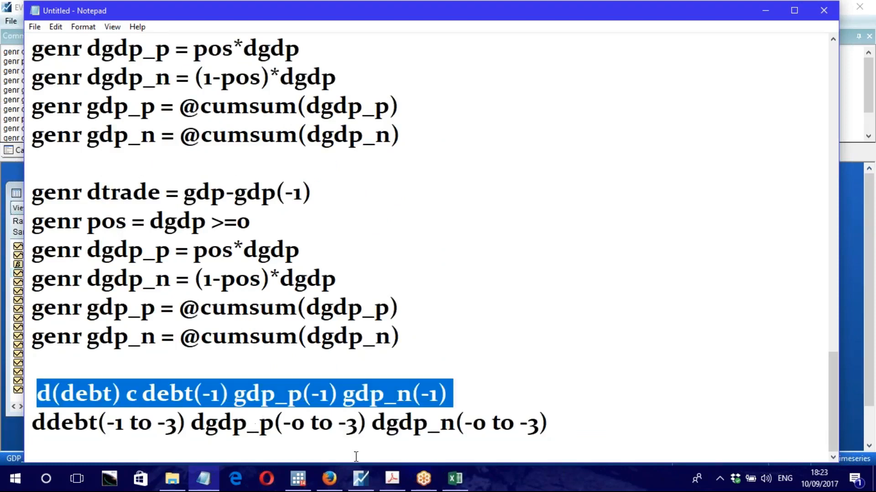
left_click(360, 480)
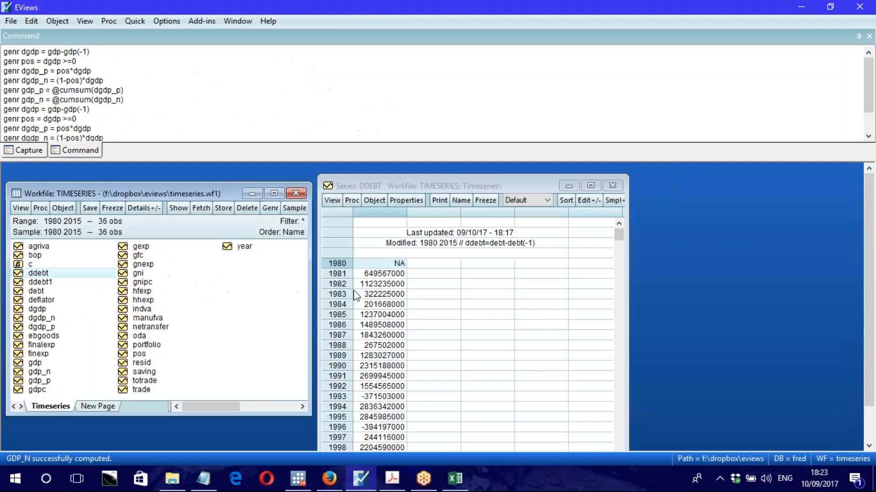
left_click(135, 22)
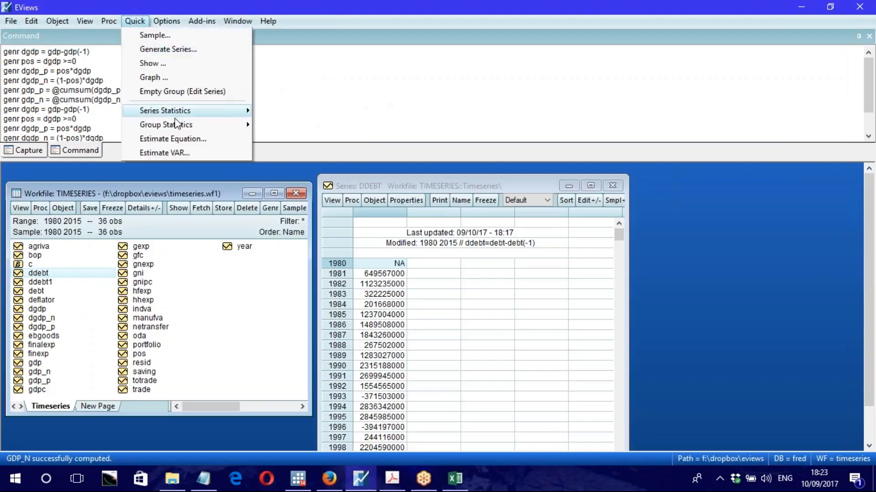
left_click(183, 137)
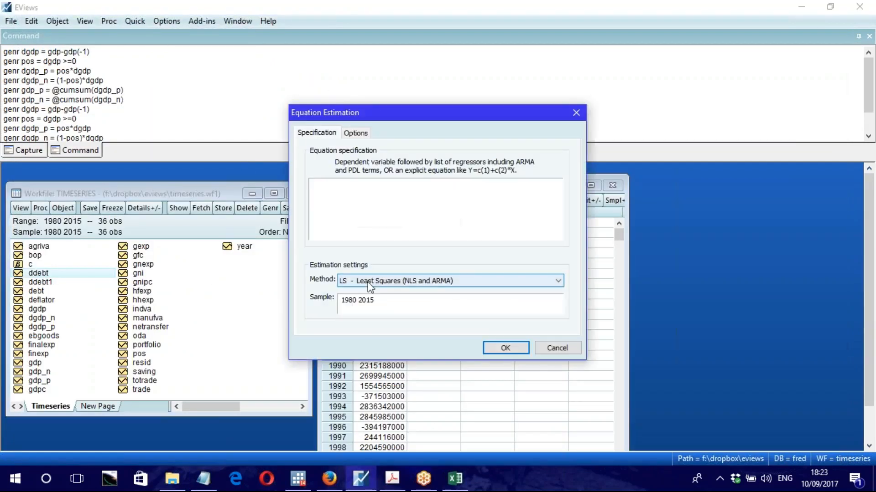
left_click(368, 283)
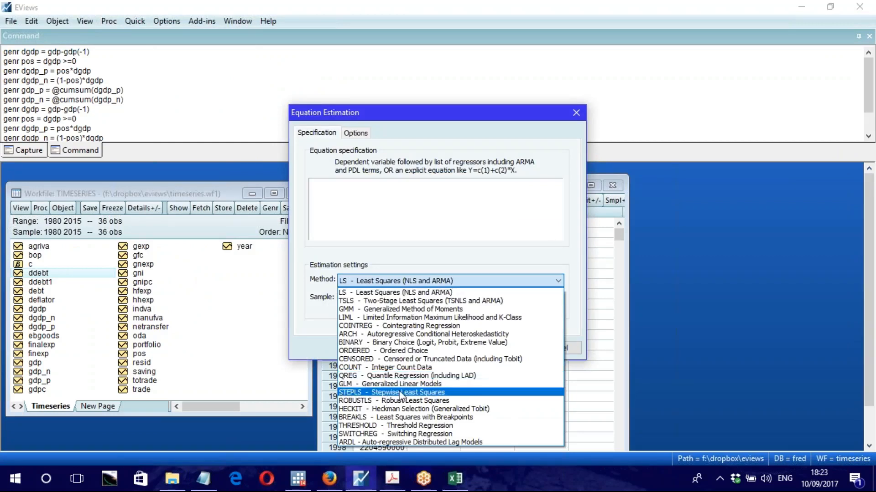
left_click(388, 393)
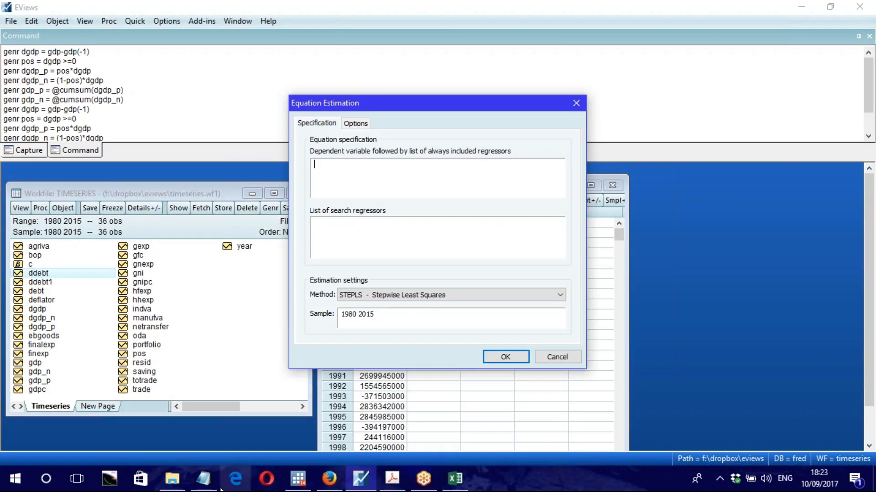
- Copy d(debt) c debt(-1) gdp_p(-1) gdp_n(-1) from Notepad as the dependent variable and always included regressors, and highlight the lagged terms
left_click(203, 478)
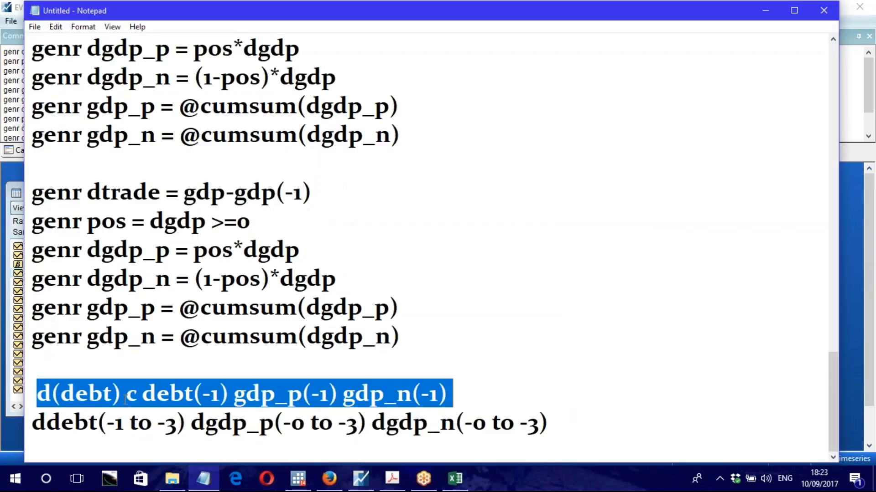
key("ctrl+c")
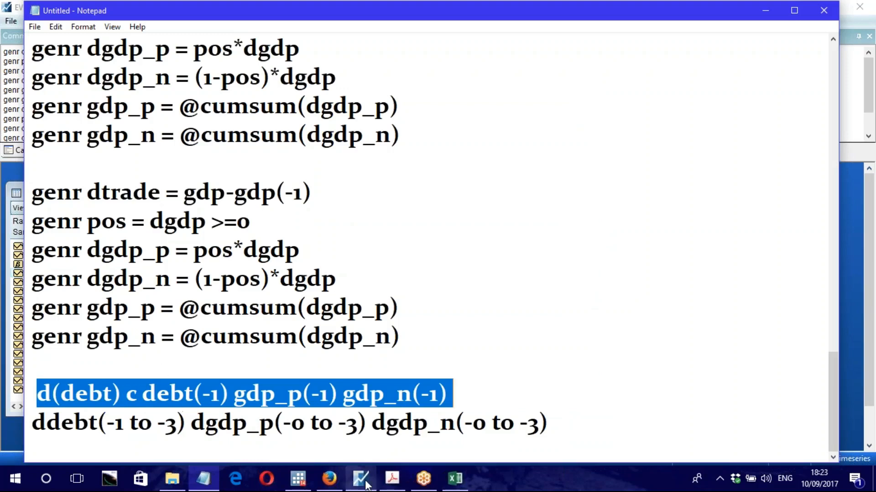
left_click(360, 478)
key("ctrl+v")
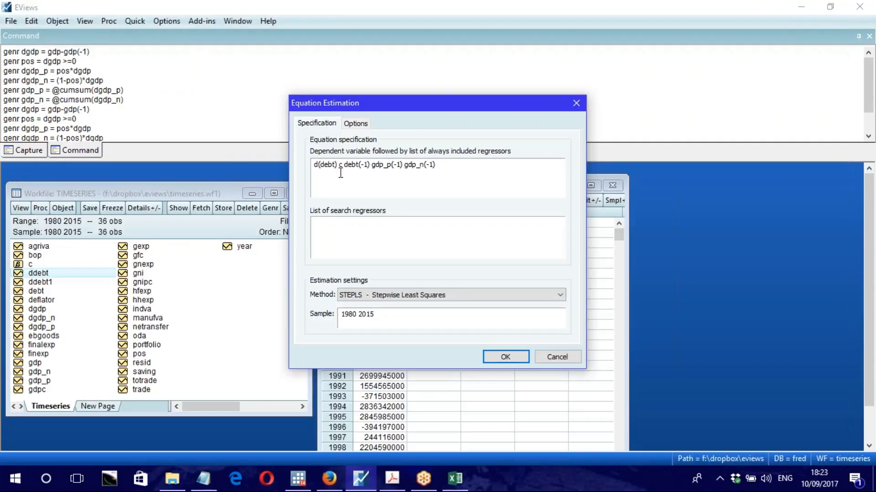
left_click_drag(313, 165, 447, 165)
left_click(448, 165)
left_click_drag(316, 165, 446, 167)
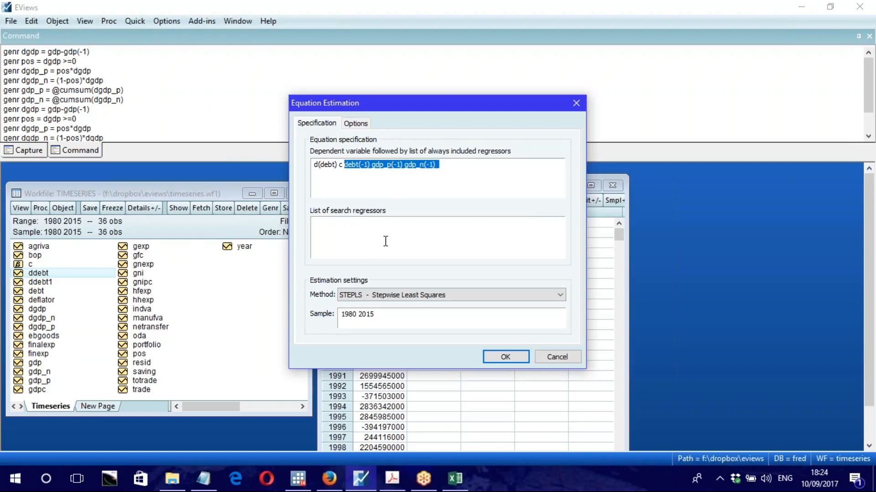
- Copy ddebt(-1 to -3) dgdp_p(-0 to -3) dgdp_n(-0 to -3) from Notepad into the list of search regressors in EViews
left_click(203, 478)
left_click_drag(32, 423, 557, 424)
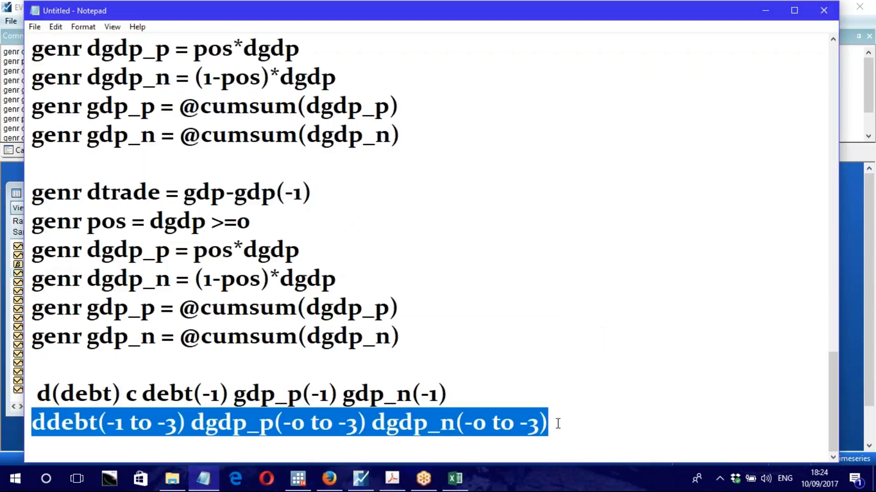
left_click(360, 478)
left_click(352, 232)
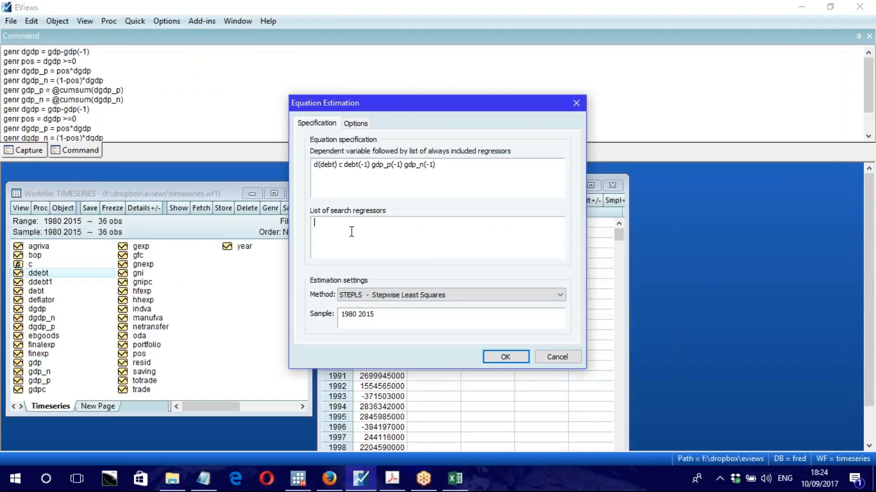
key("ctrl+v")
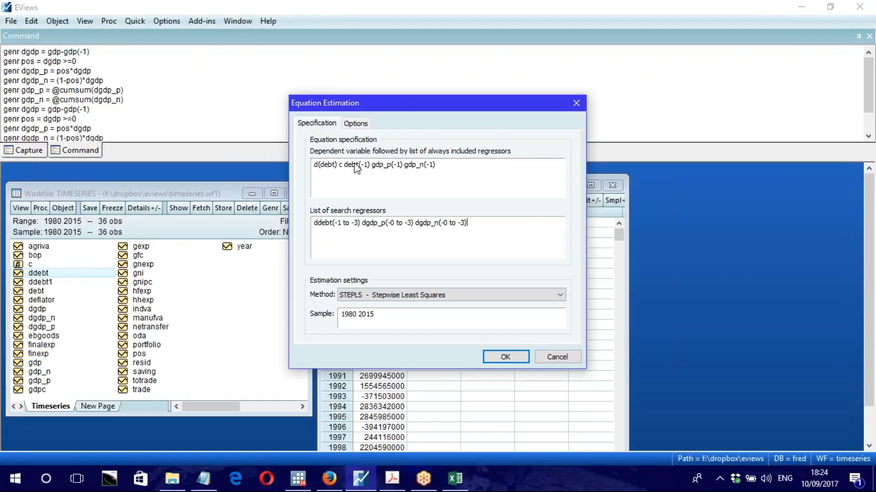
- Set the stepwise selection method to Uni-directional with the Backwards direction
left_click(353, 122)
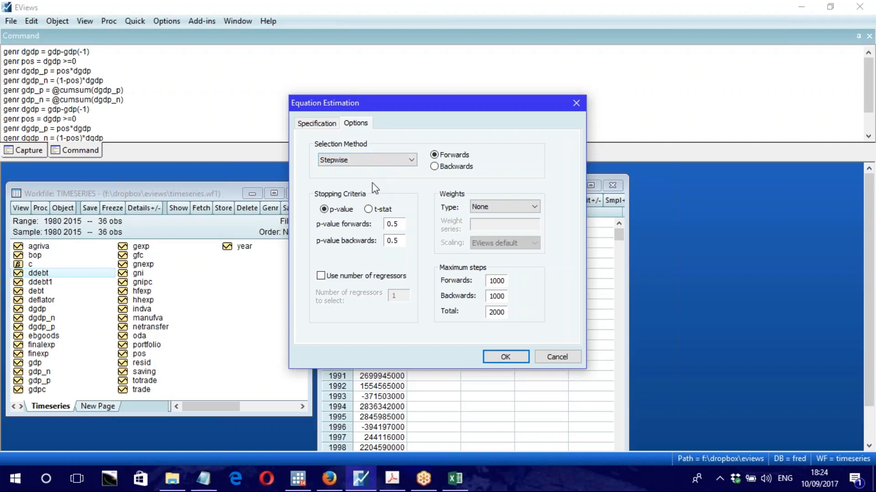
left_click(360, 162)
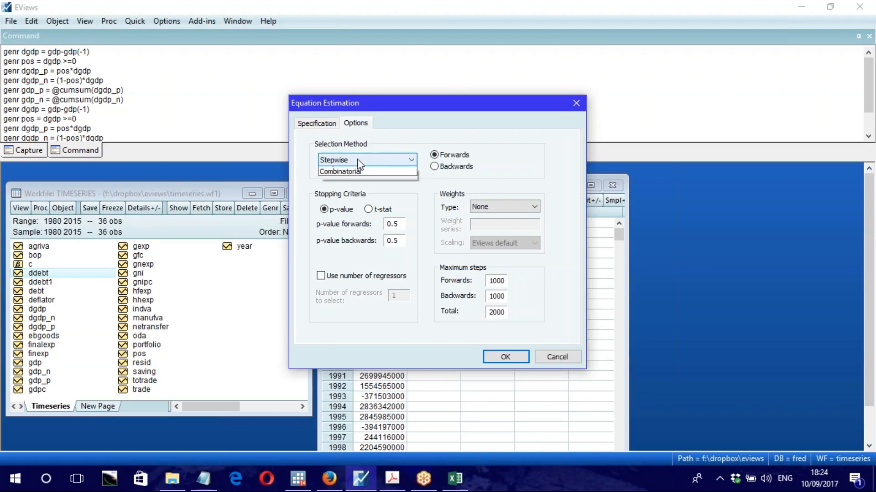
left_click(358, 172)
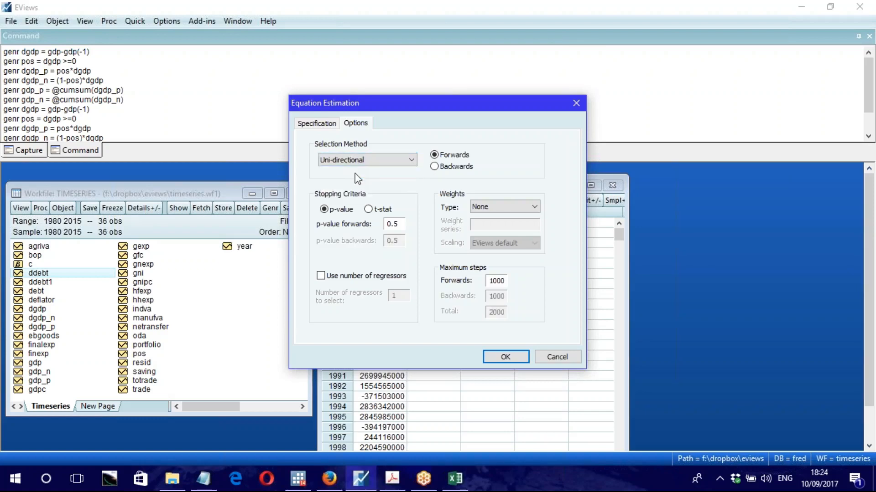
left_click(434, 167)
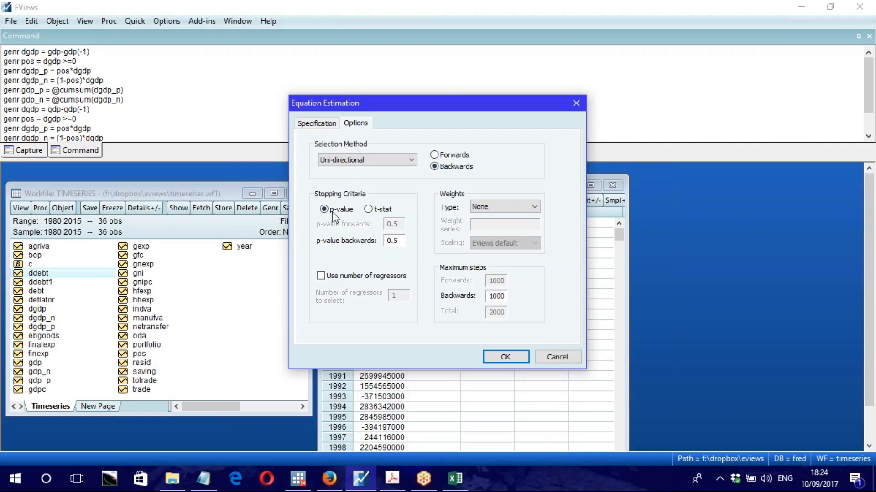
- Set the backwards p-value stopping criterion to 0.10, and check the available selection methods while keeping Uni-directional
double_click(395, 241)
key("BackSpace")
key("BackSpace")
type("05")
left_click_drag(403, 241, 387, 241)
left_click(393, 243)
left_click_drag(394, 241, 403, 241)
type("10")
left_click(386, 241)
left_click(354, 165)
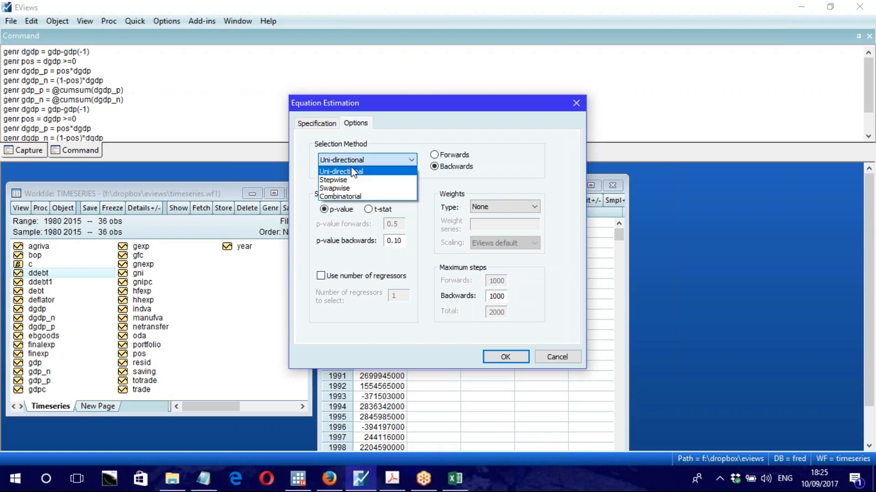
left_click(447, 175)
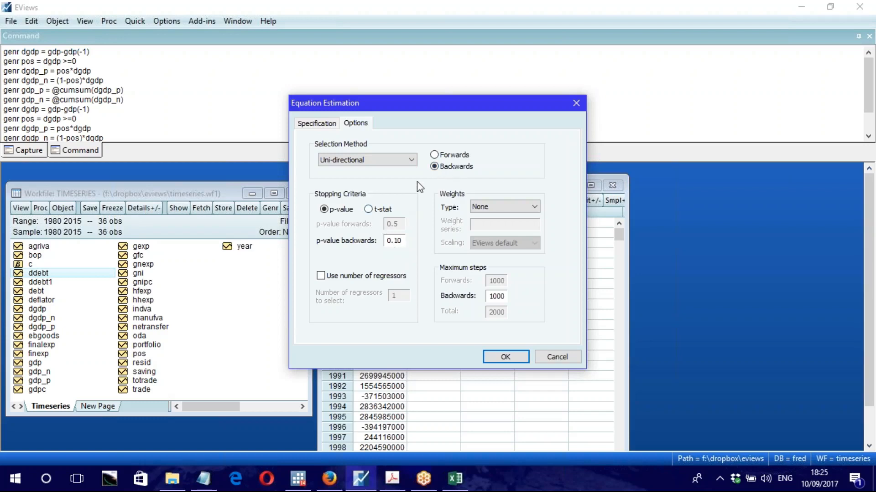
- Review the always included and search regressors in the specification, and run the stepwise estimation
left_click(328, 128)
left_click(337, 168)
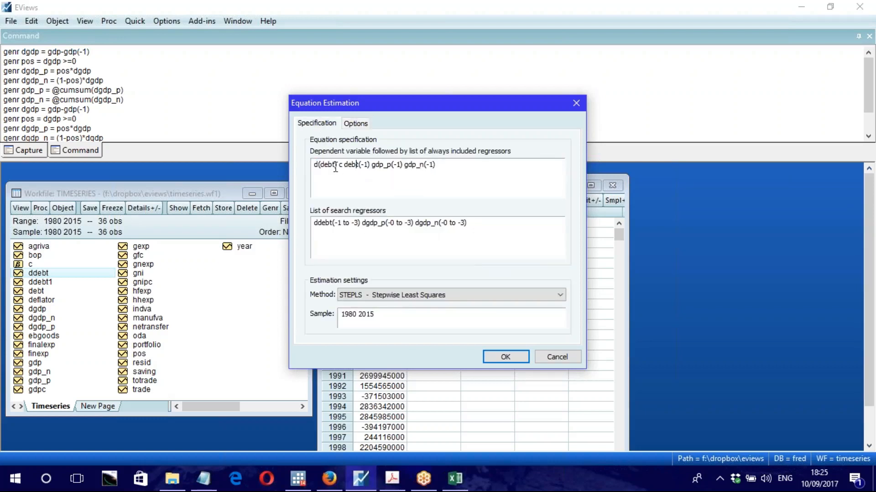
left_click_drag(309, 167, 445, 165)
left_click(337, 224)
left_click_drag(316, 223, 485, 227)
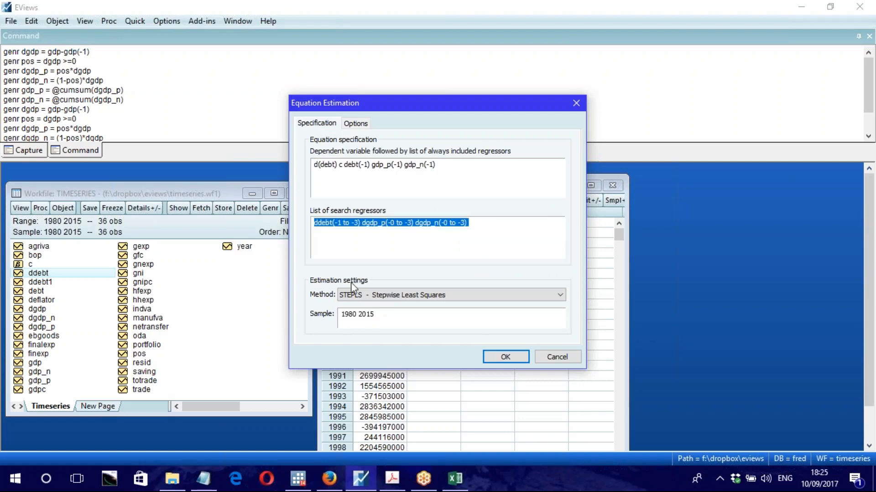
left_click(506, 358)
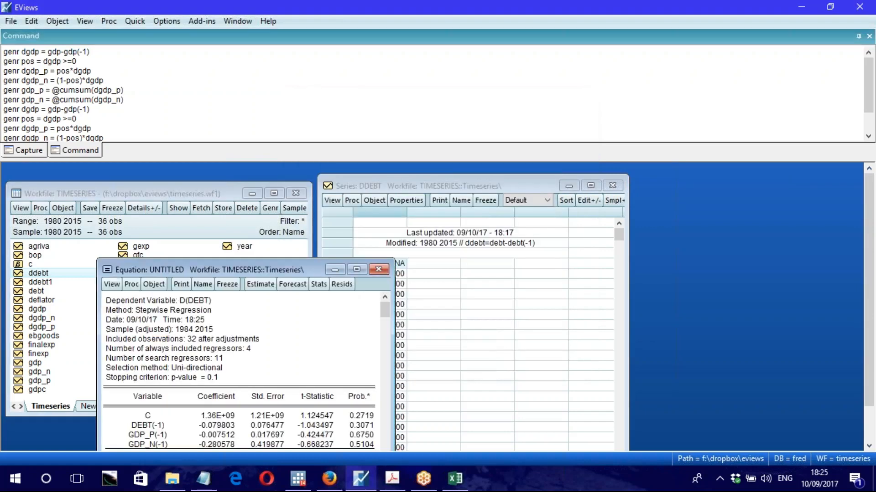
- Shrink the command pane and widen the equation output window to show more of the regression results
left_click_drag(411, 222, 428, 76)
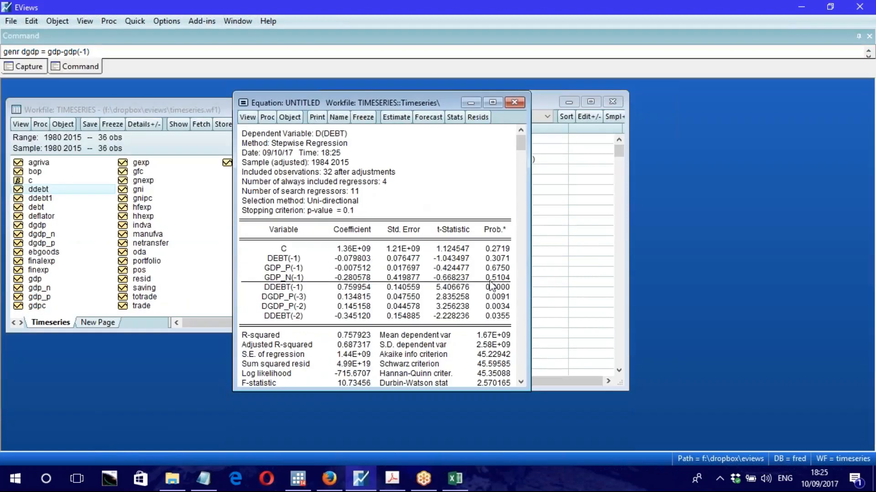
left_click_drag(531, 285, 563, 285)
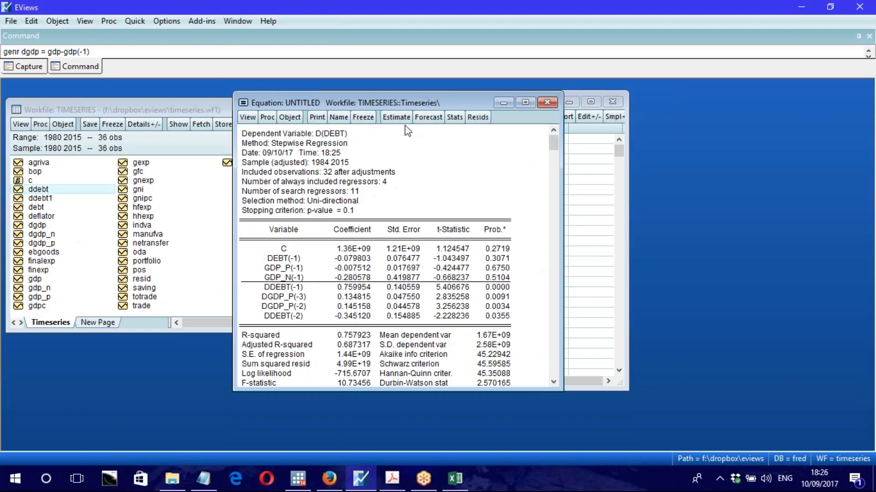
- Re-estimate the stepwise equation with the backwards p-value stopping criterion set to 0.05, and check the constant's probability
left_click(403, 119)
left_click(326, 136)
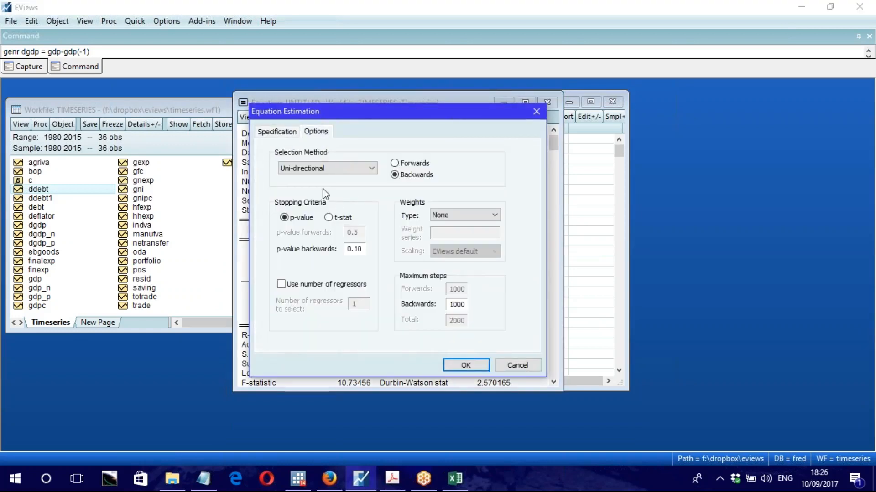
left_click_drag(354, 250, 365, 252)
left_click(357, 251)
left_click_drag(355, 249, 364, 250)
type("0")
left_click(466, 365)
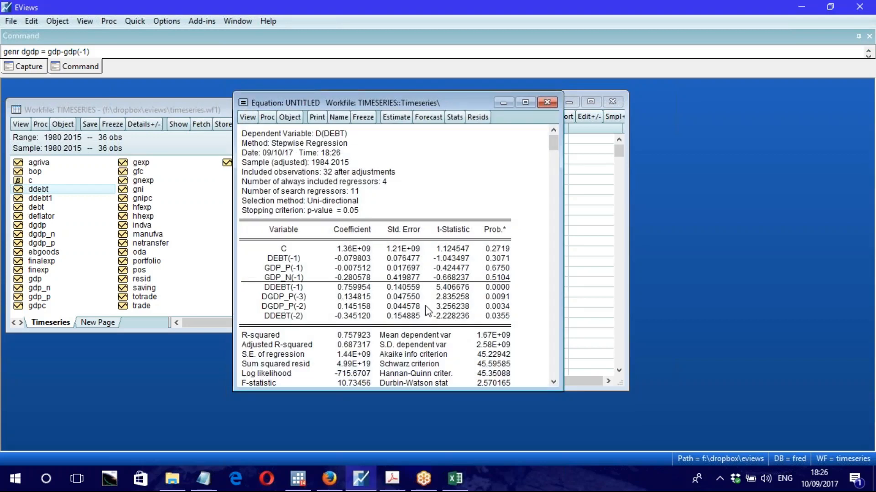
left_click(501, 250)
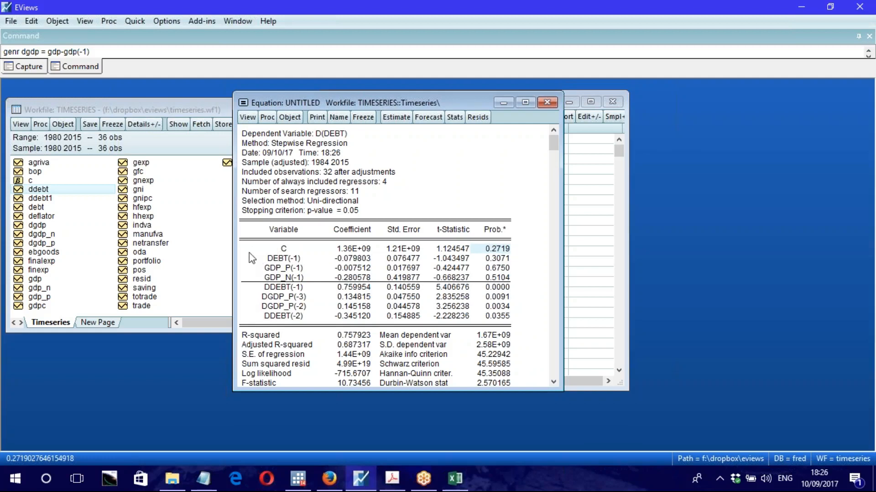
- Review the equation's backwards p-value criterion, its always included regressors and its list of search regressors
left_click(396, 118)
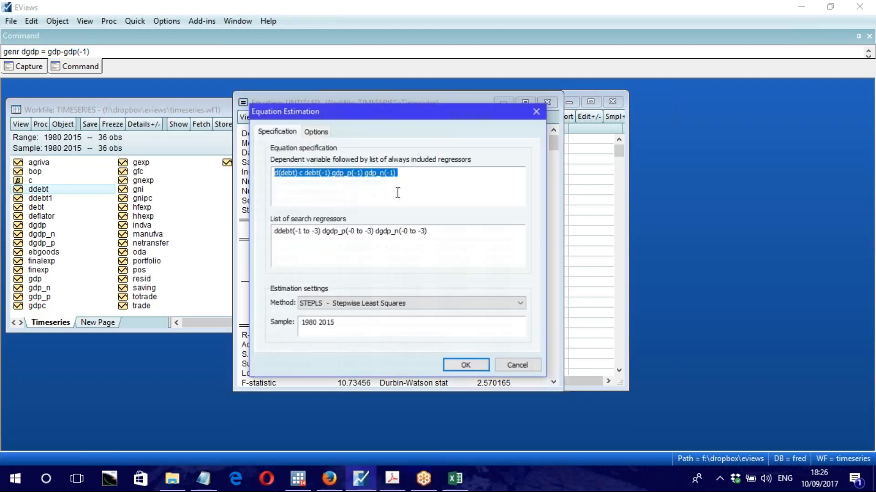
left_click(314, 132)
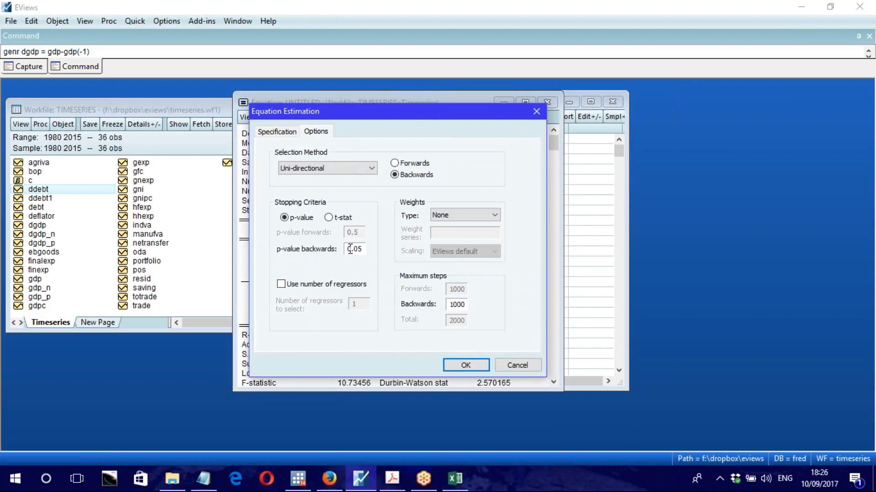
left_click_drag(349, 248, 364, 251)
left_click(274, 133)
left_click_drag(276, 231, 430, 230)
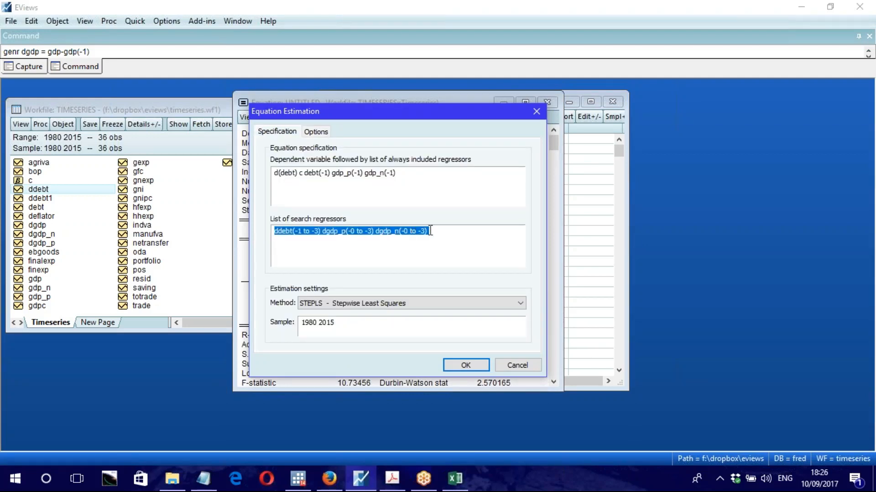
left_click(336, 177)
left_click_drag(275, 173, 404, 178)
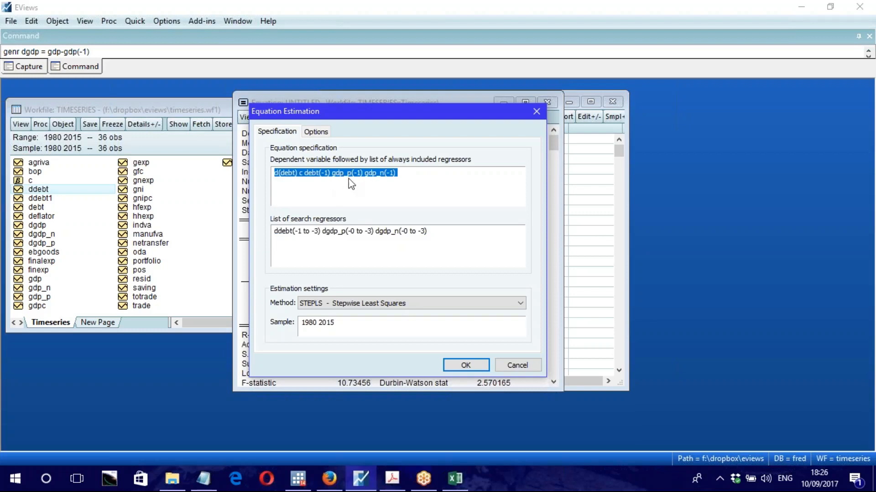
left_click(308, 176)
left_click_drag(274, 174, 399, 173)
left_click(277, 236)
left_click(338, 236)
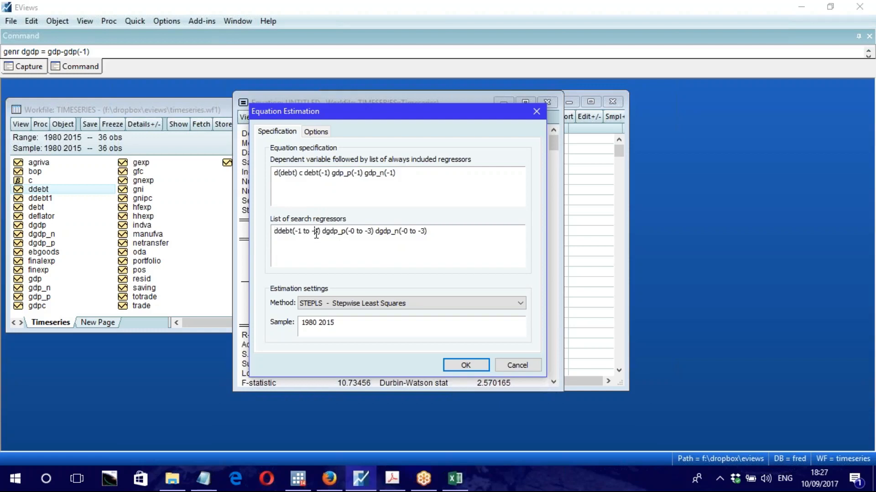
- Extend the maximum lag of the search regressors ddebt, dgdp_p and dgdp_n to -4
left_click_drag(314, 234, 319, 235)
type("4")
left_click_drag(368, 234, 424, 231)
type("4")
type("4")
- Try a backwards p-value stopping criterion of 0.10, and set it back to 0.05
left_click(316, 132)
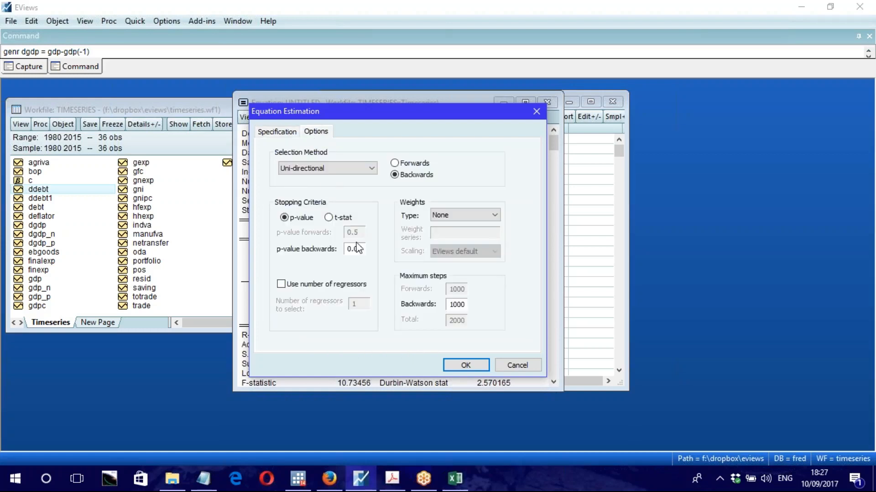
left_click_drag(355, 250, 363, 251)
type("10")
left_click_drag(350, 250, 363, 251)
type("05")
double_click(358, 251)
- Run the stepwise estimation with the four-lag search regressors, and make the equation window taller to show more output
left_click(276, 132)
left_click_drag(433, 231, 272, 233)
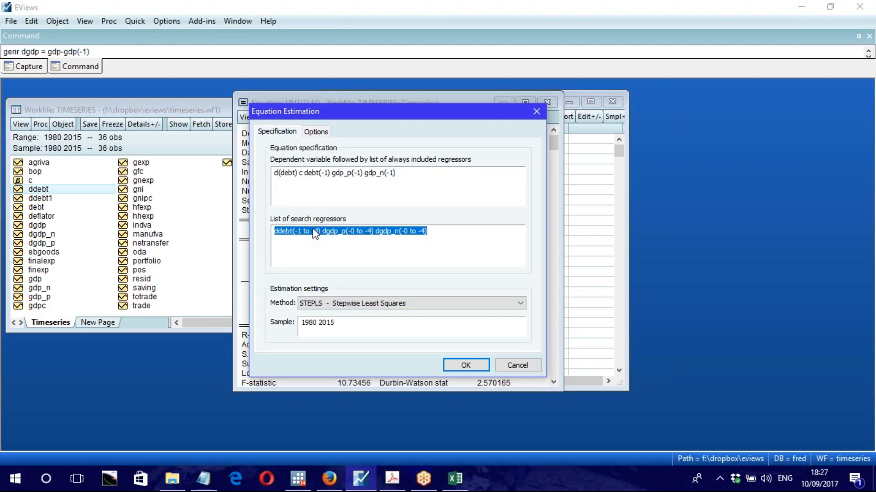
left_click(467, 366)
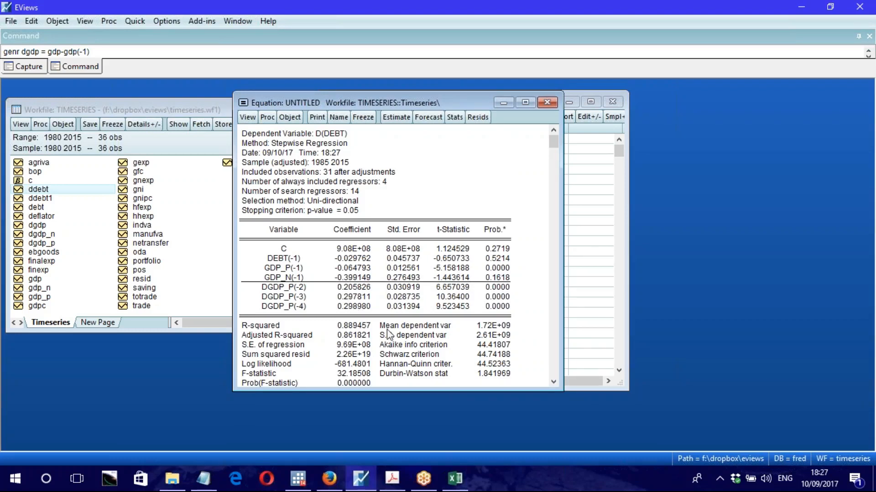
left_click_drag(417, 394, 411, 432)
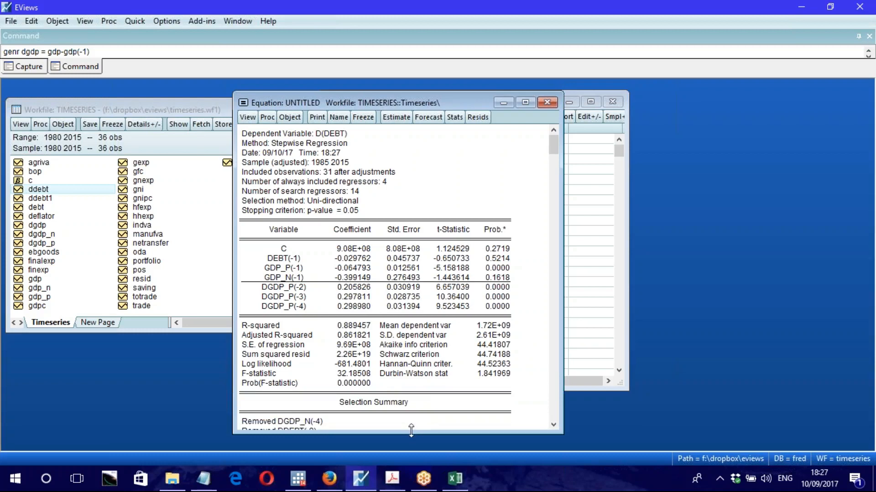
mouse_move(433, 105)
left_mouse_down()
mouse_move(442, 106)
mouse_move(441, 97)
left_mouse_up()
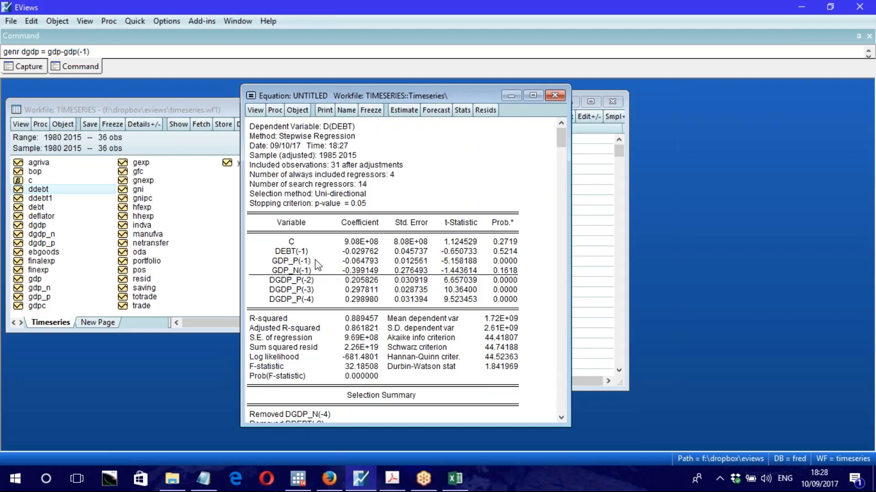
- Look over the available residual and stability diagnostics, view the equation's gradients, and return to the estimation output
left_click(255, 111)
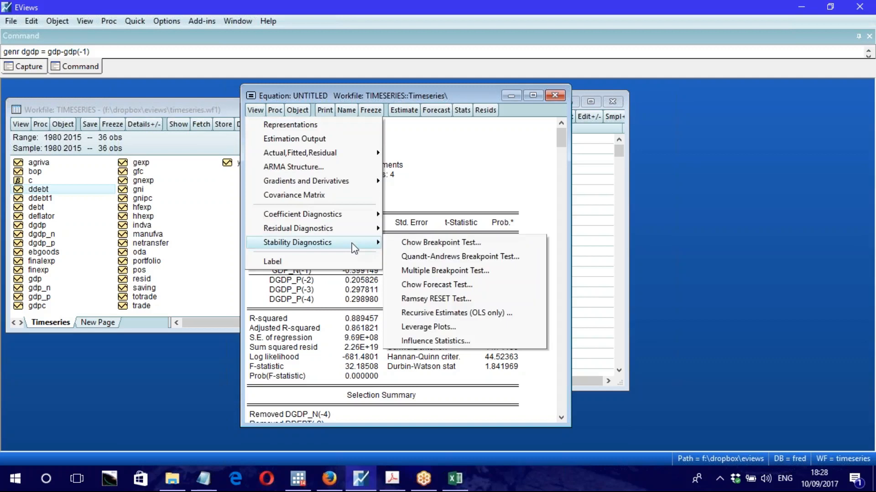
mouse_move(369, 228)
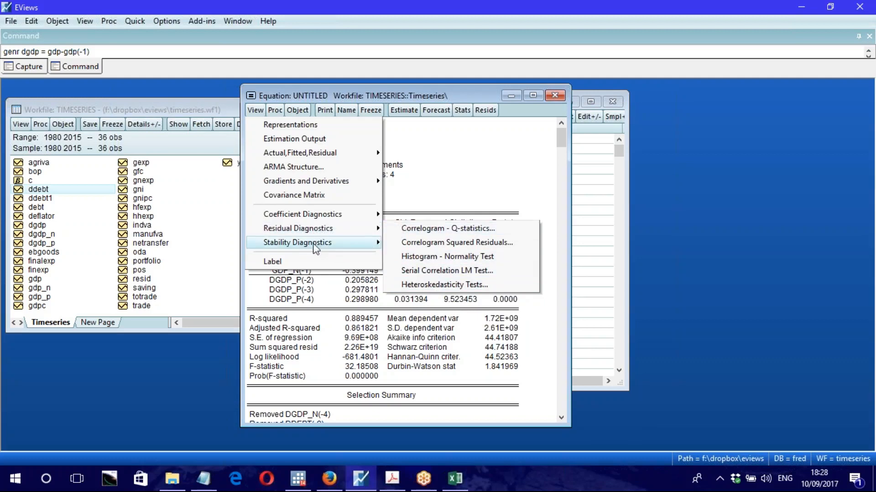
mouse_move(318, 247)
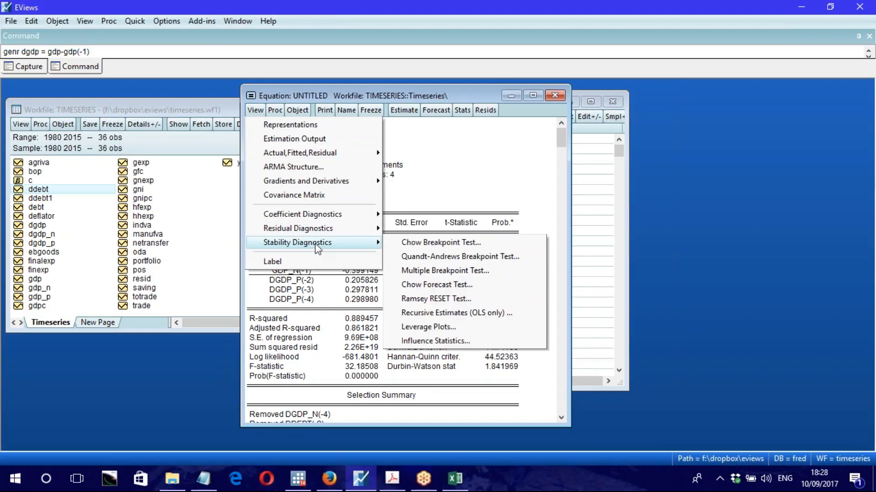
left_click(459, 181)
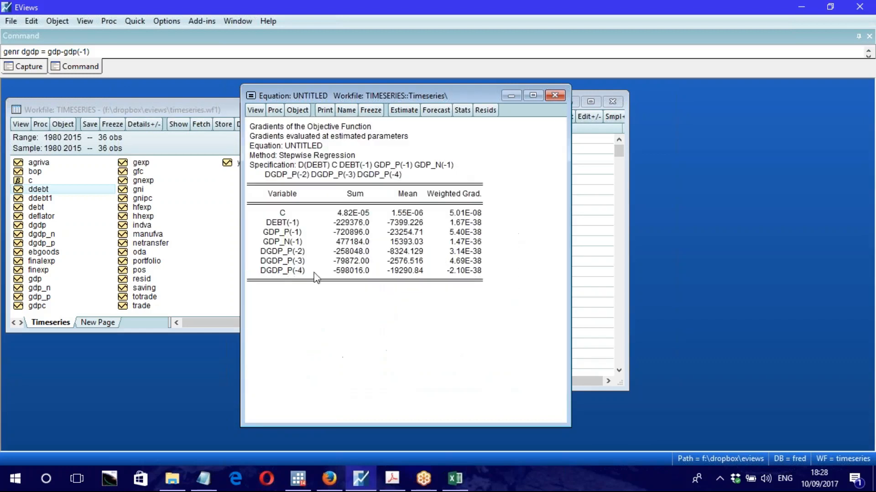
left_click(255, 111)
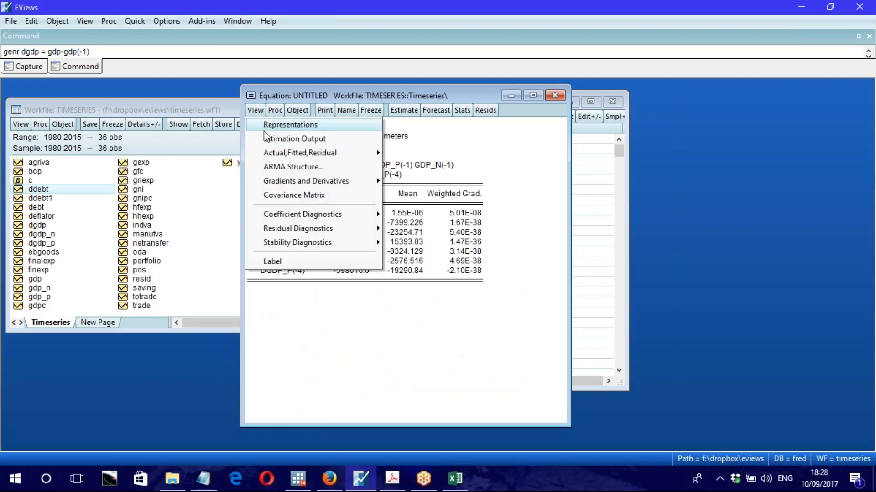
left_click(292, 139)
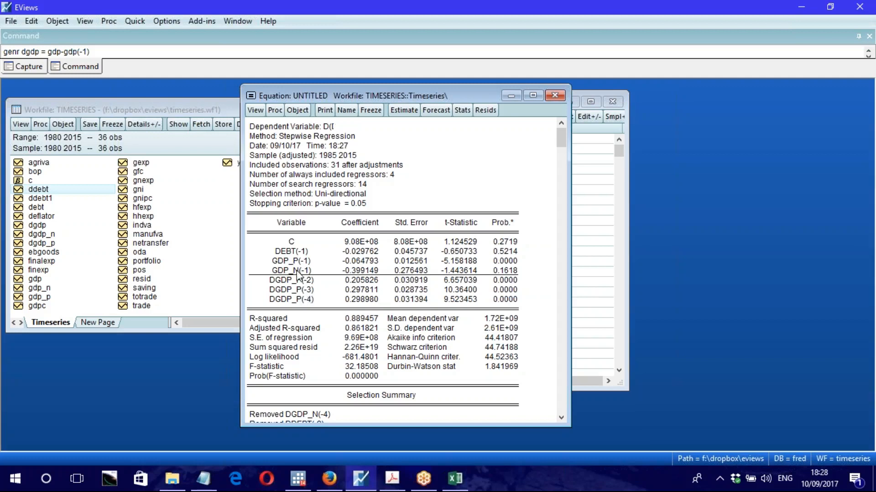
- Examine the coefficients of DEBT(-1), GDP_P(-1) and GDP_N(-1), comparing GDP_P(-1) with DEBT(-1) for the positive long-run effect
left_click(296, 251)
left_click(360, 253)
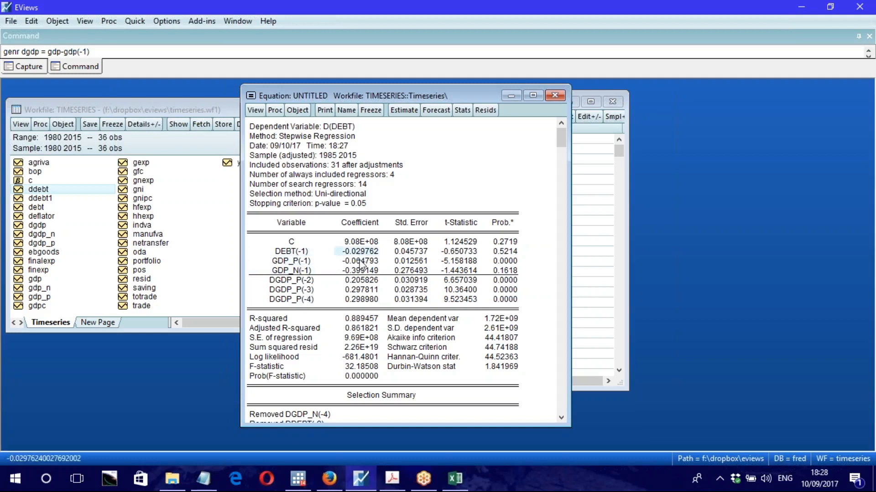
left_click(363, 271)
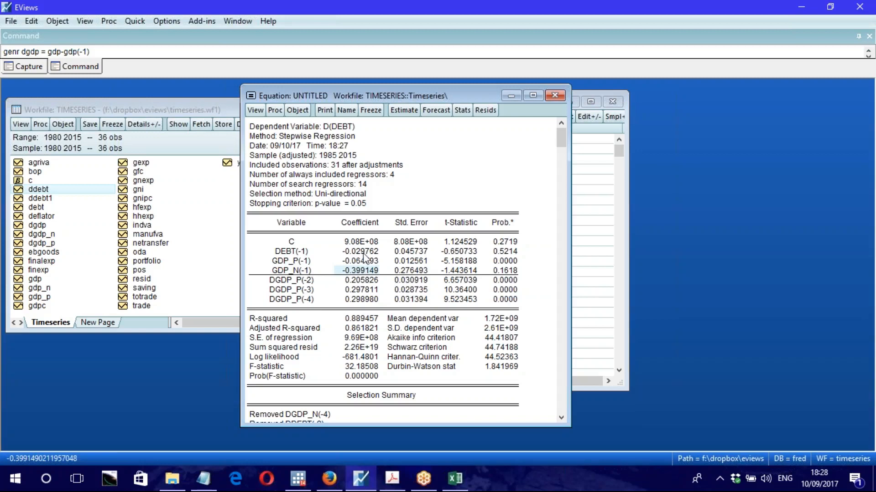
left_click(296, 262)
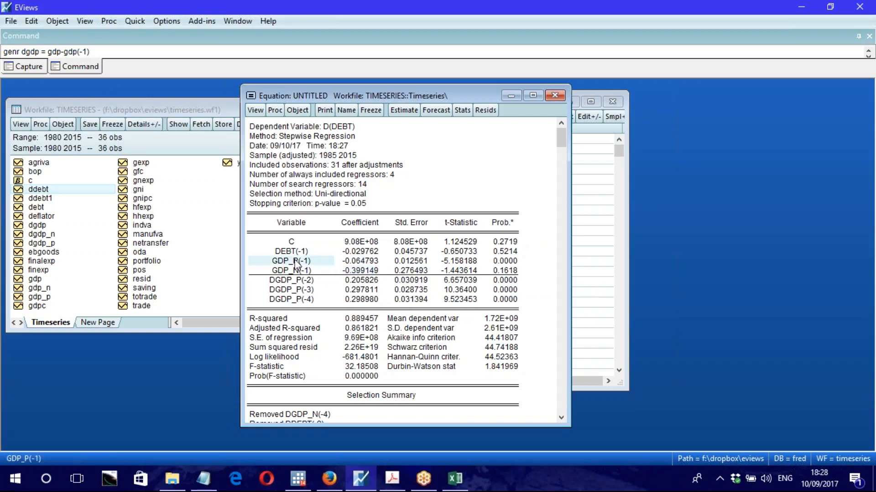
left_click(360, 261)
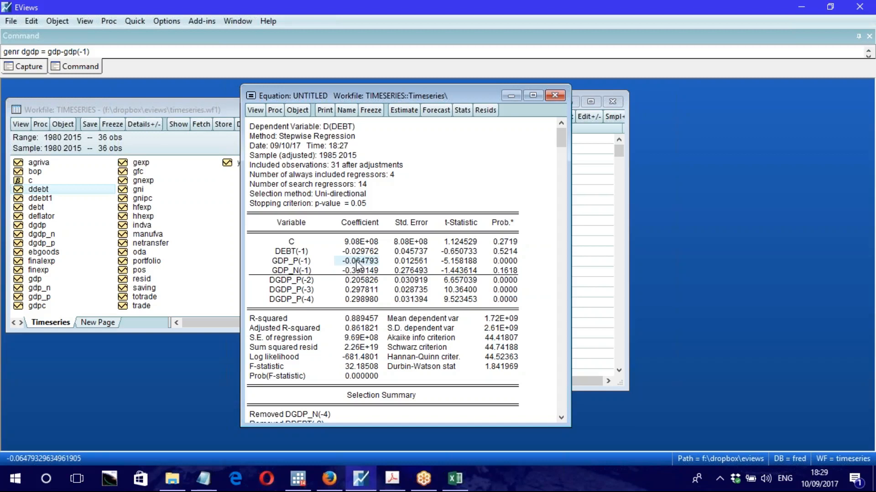
left_click(286, 261)
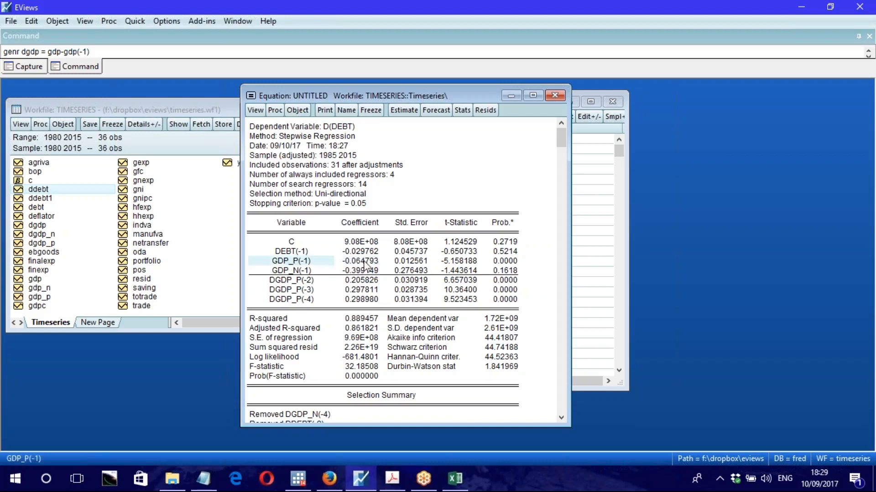
left_click(362, 261)
left_click(294, 252)
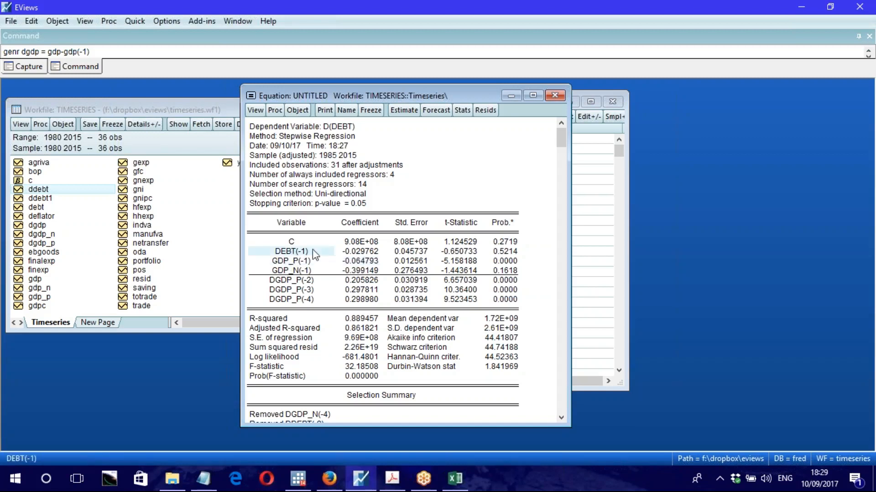
left_click(360, 261)
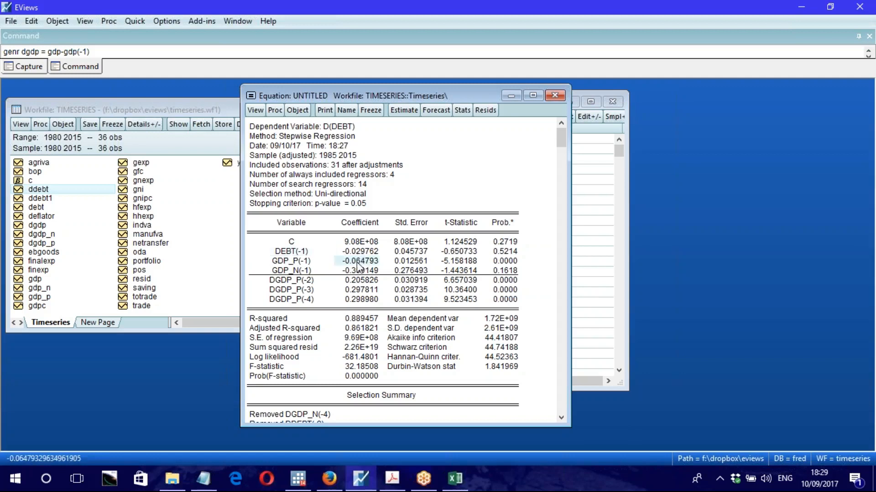
left_click(363, 252)
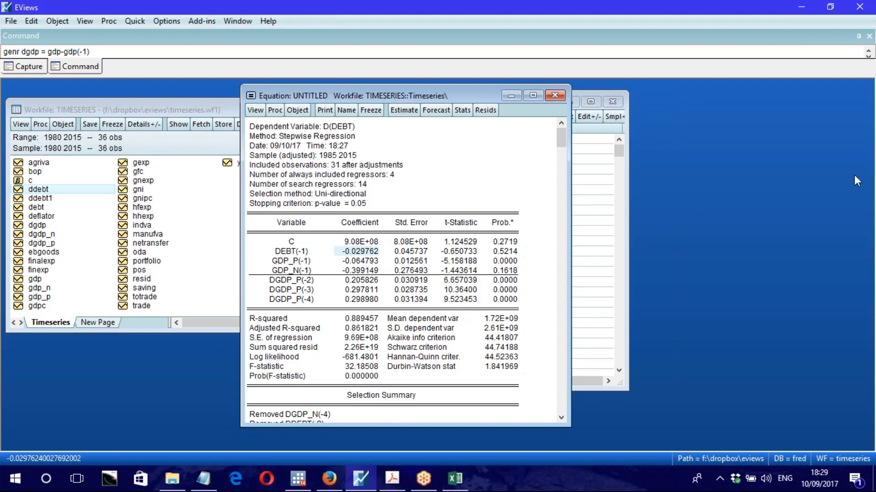
- Examine the coefficient, standard error and probability of GDP_N(-1), and compare its coefficient with that of DEBT(-1)
left_click(297, 272)
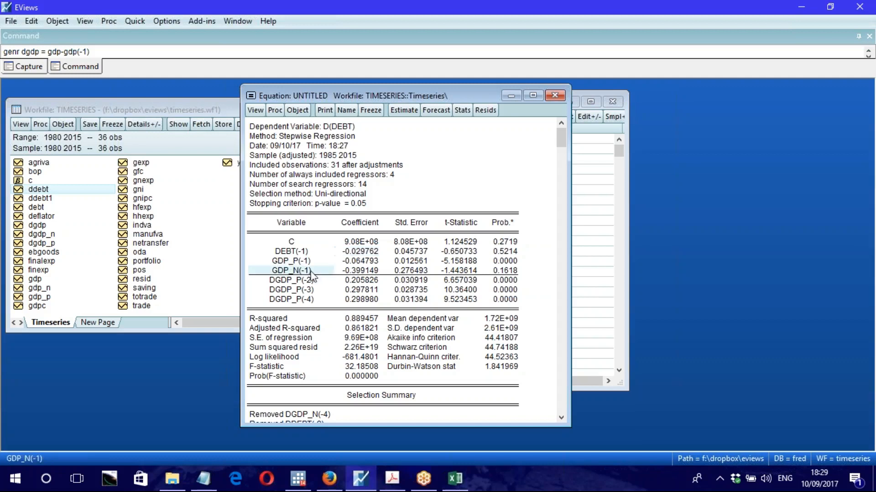
left_click(362, 272)
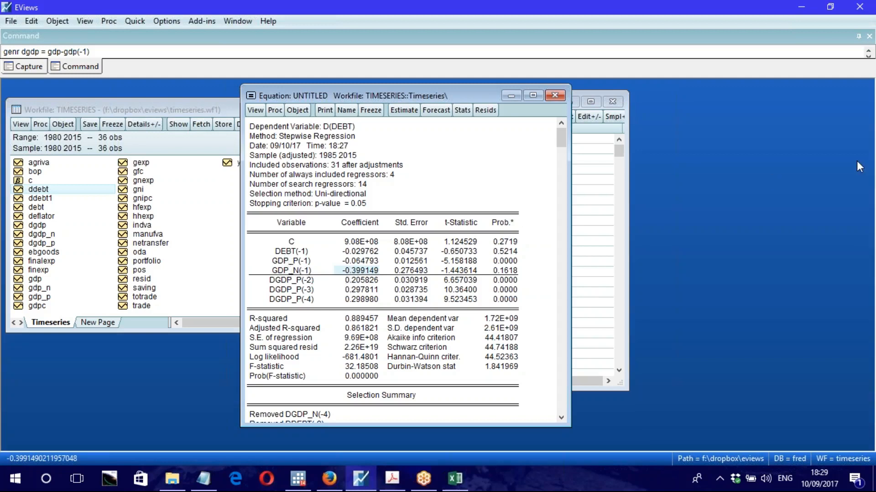
key("alt+Tab")
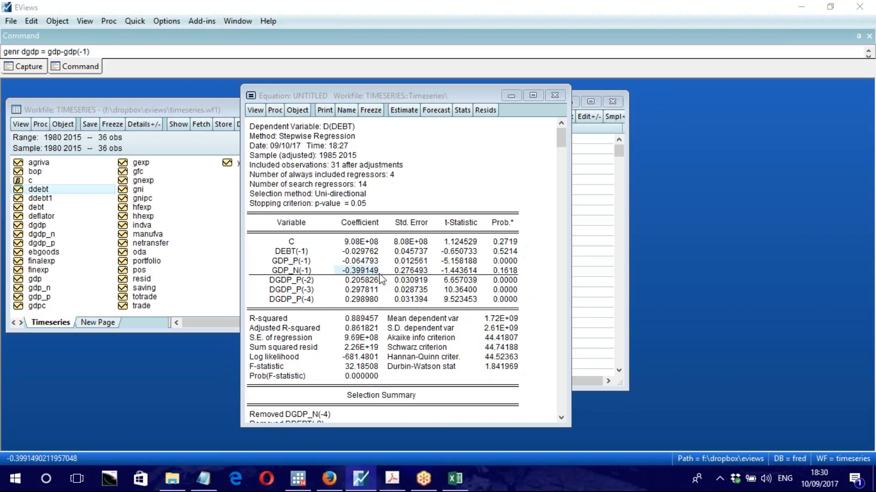
left_click(411, 271)
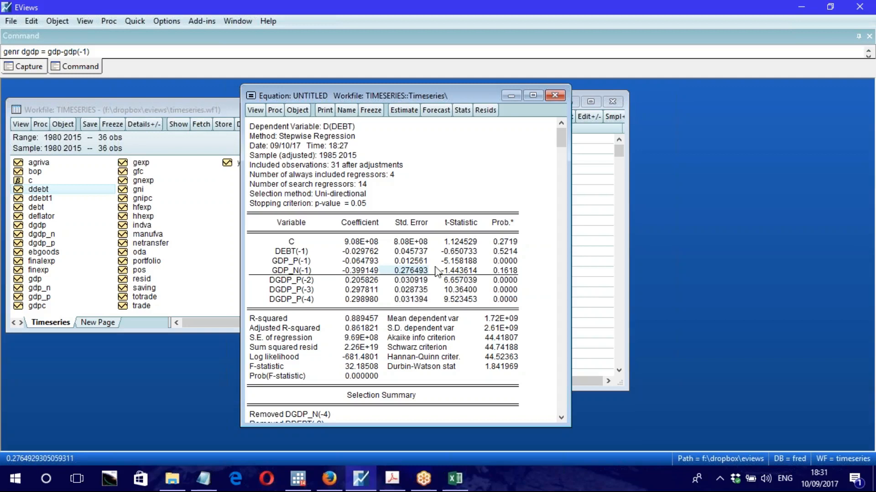
left_click(503, 271)
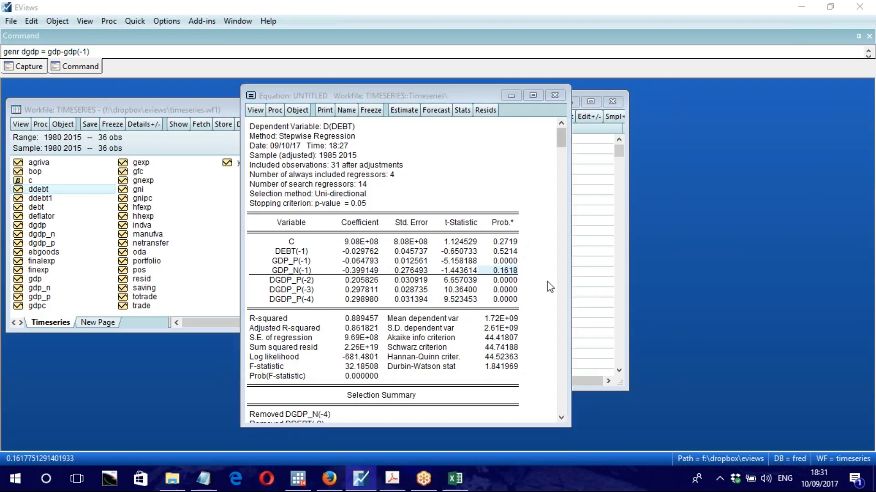
left_click(294, 271)
left_click(360, 272)
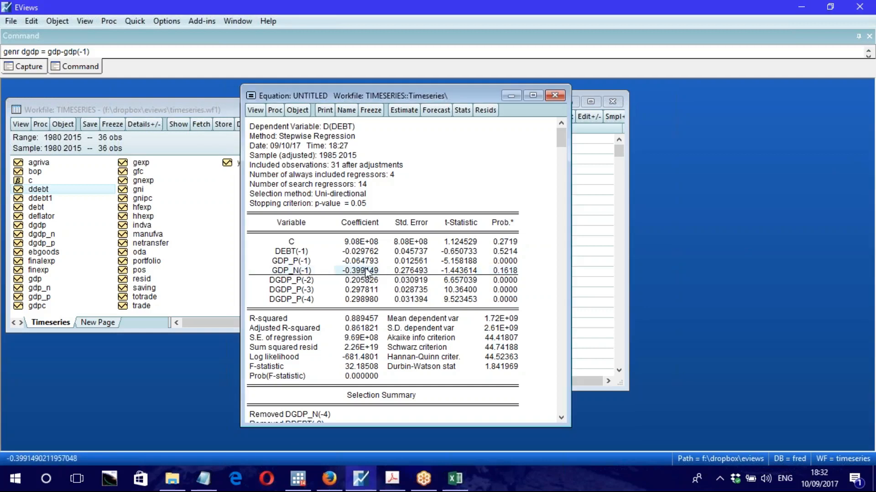
left_click(303, 273)
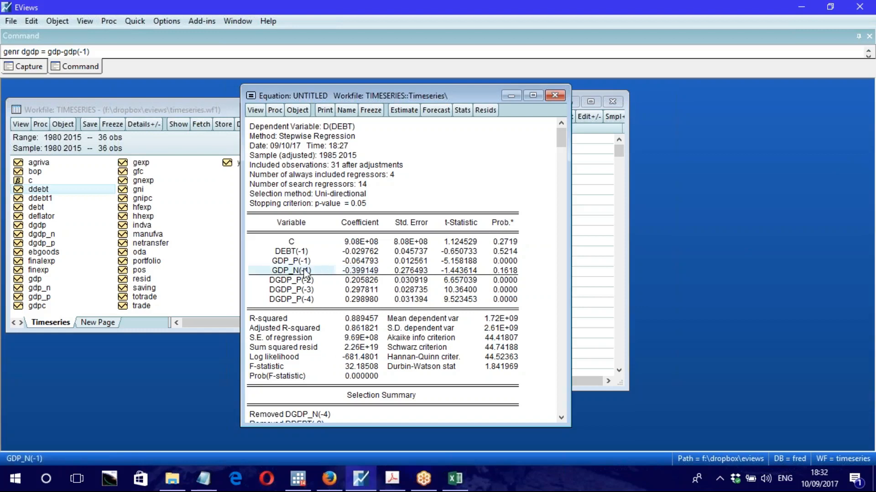
left_click(362, 274)
left_click(364, 253)
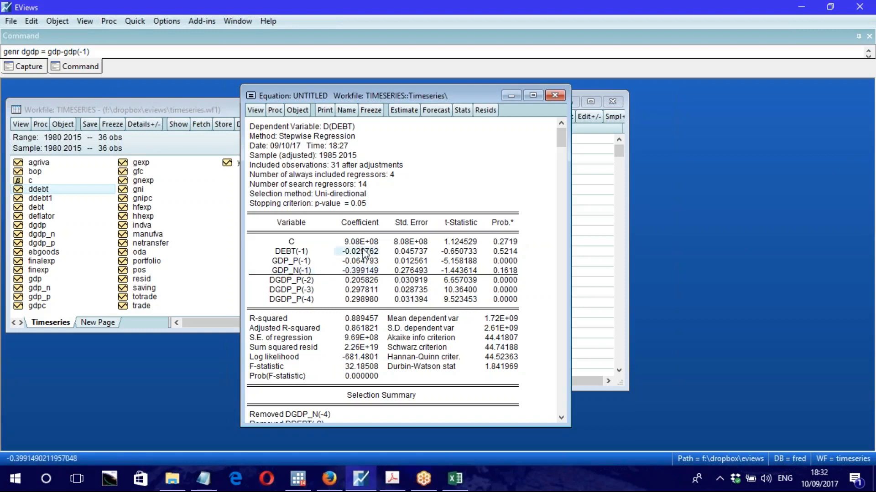
- Examine the dependent variable D(DEBT) and the coefficients of DEBT(-1), GDP_P(-1) and GDP_N(-1) that form the long-run ratios
left_click(291, 253)
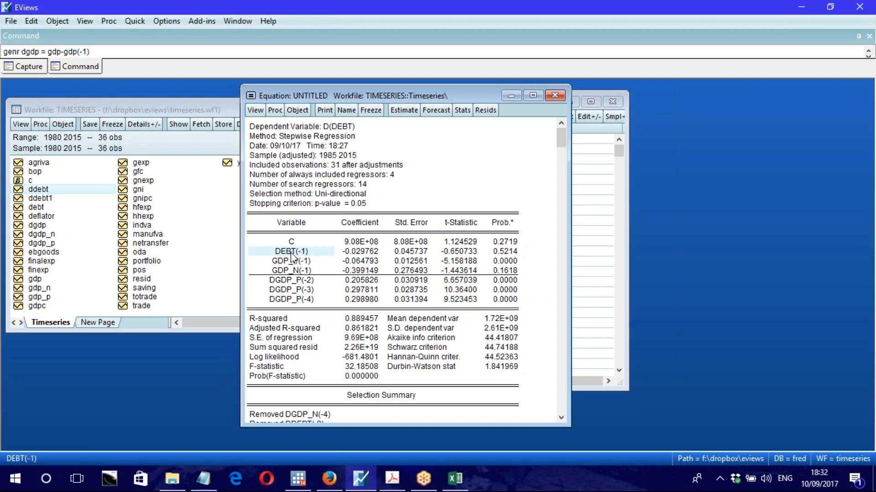
left_click(332, 127)
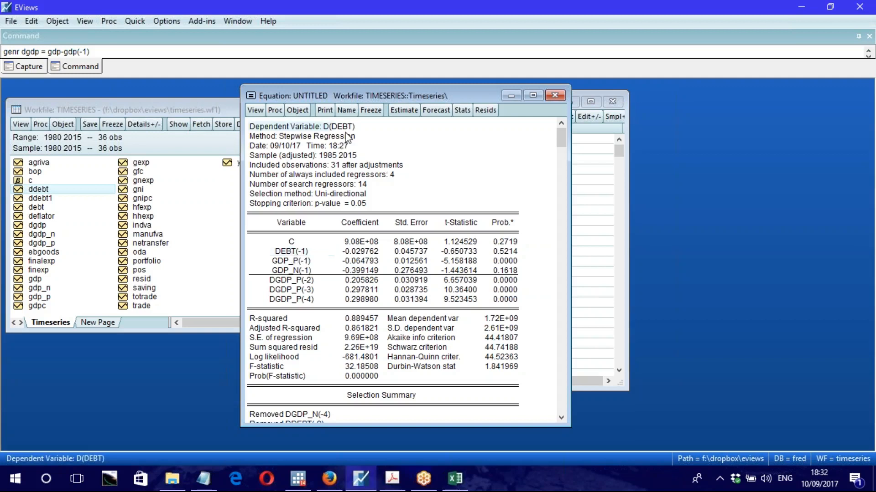
left_click(343, 128)
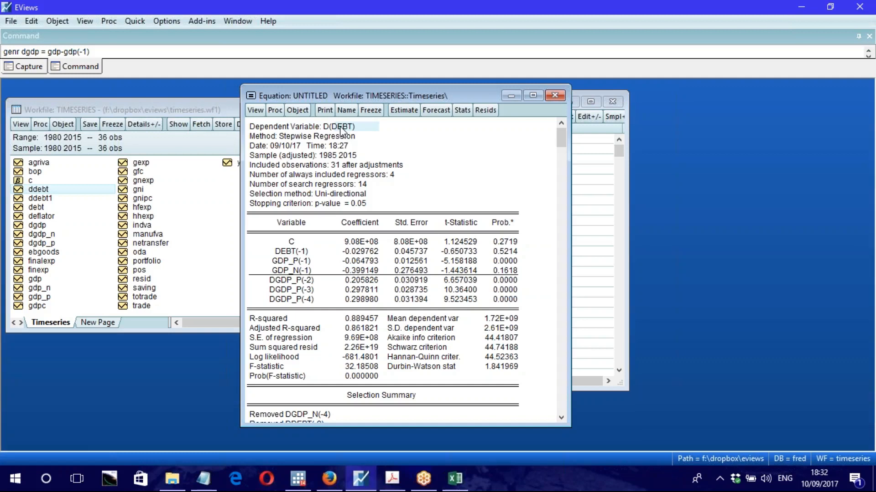
left_click(287, 250)
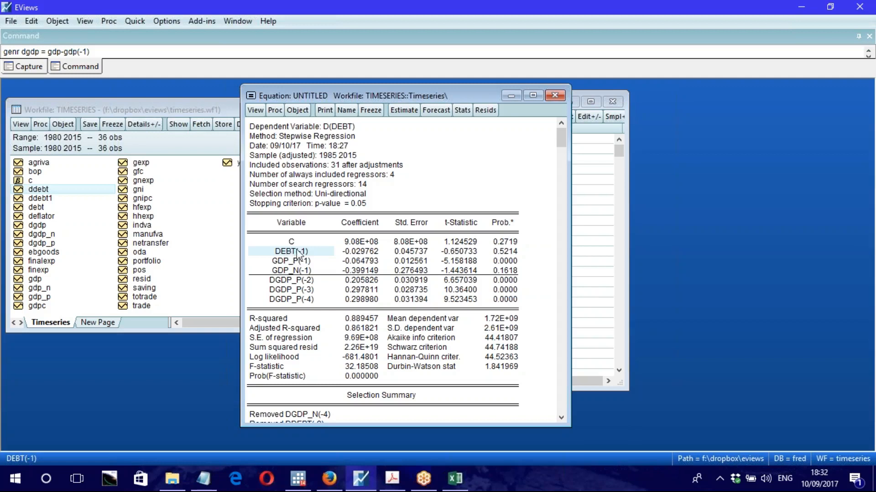
left_click(355, 261)
left_click(356, 272)
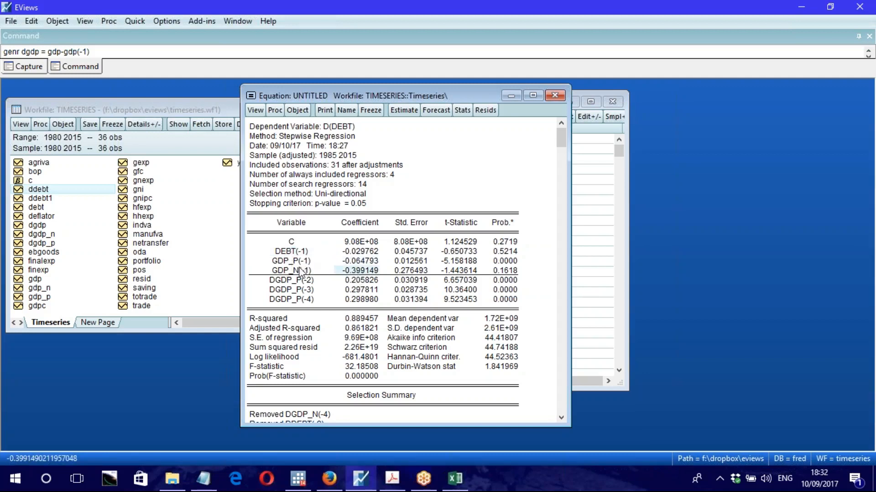
left_click(363, 262)
left_click(295, 263)
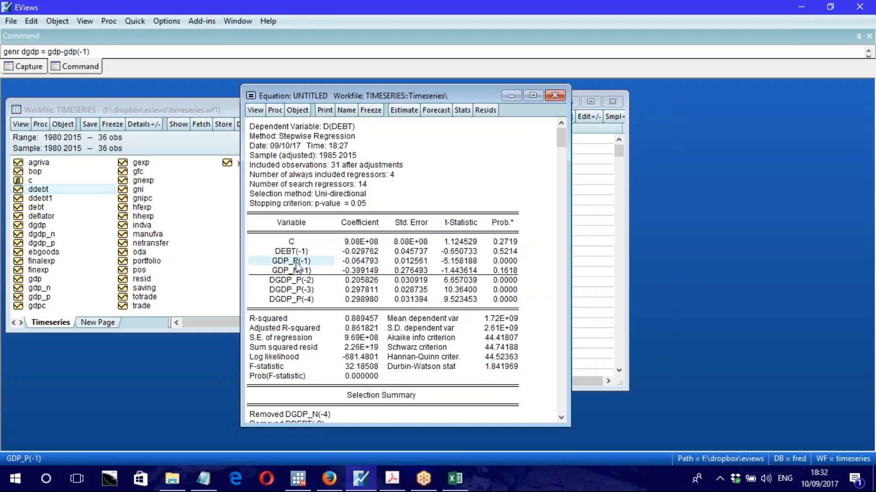
left_click(288, 252)
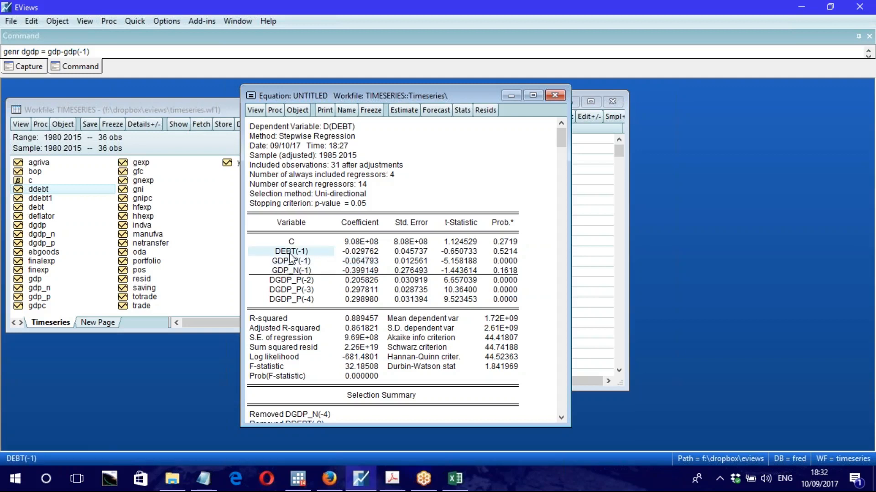
left_click(360, 262)
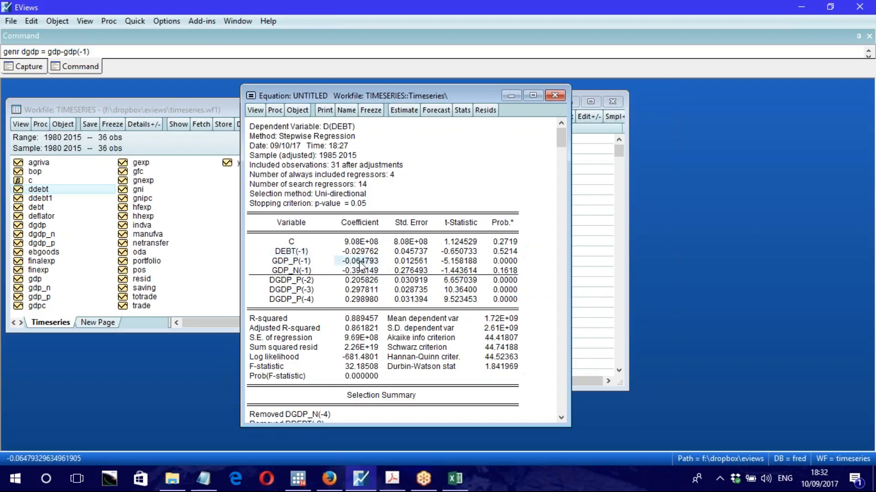
left_click(361, 252)
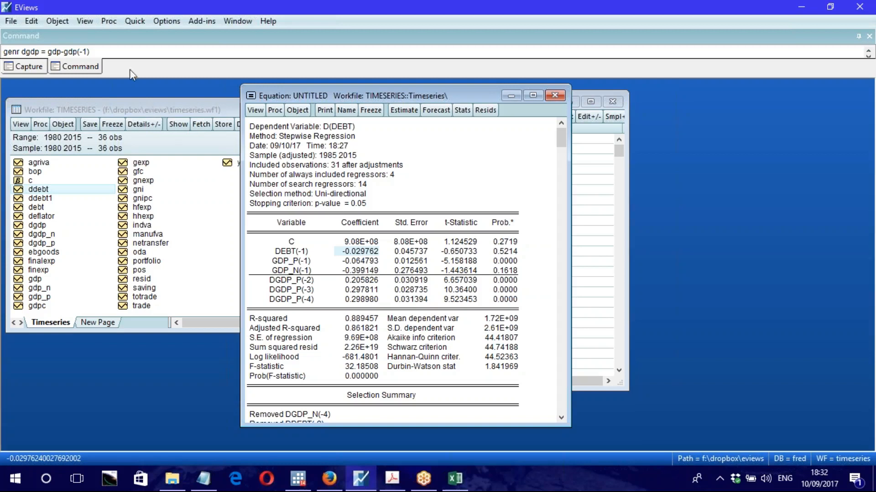
- Enlarge the command area and delete all the earlier genr commands
left_click_drag(132, 78, 131, 210)
left_click_drag(119, 153, 6, 51)
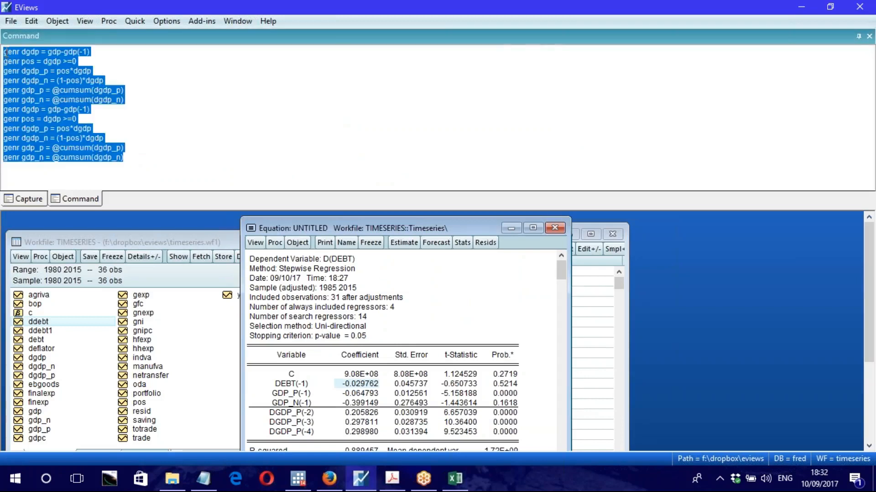
key("Delete")
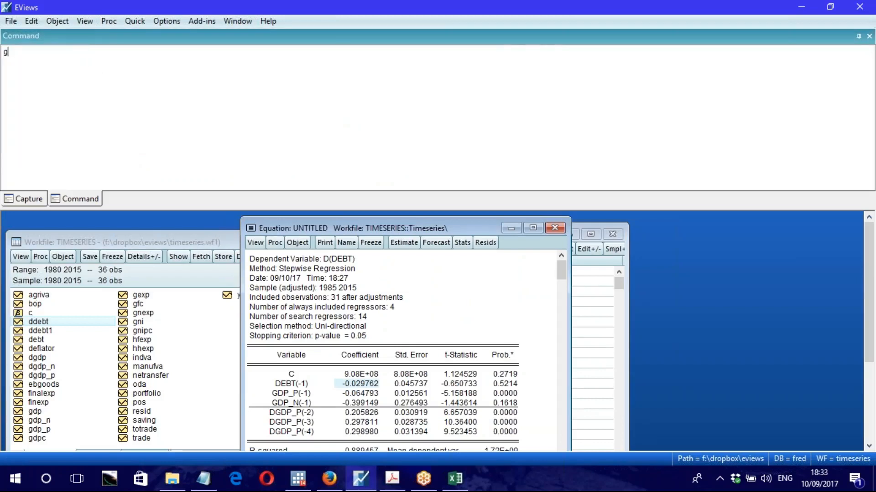
- Begin the command genr pos_gdp = -( and insert the GDP_P(-1) coefficient -0.064793, copied as displayed from the equation output
type("genr pos_gdp = -(")
left_click(361, 395)
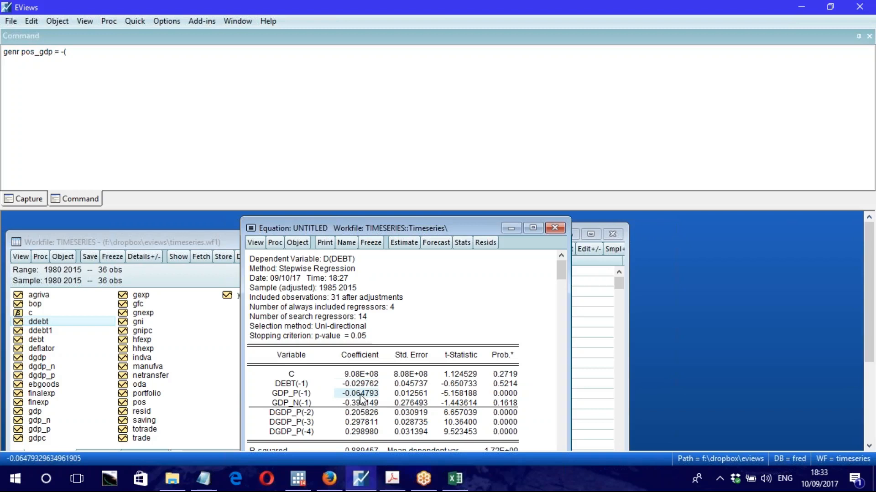
key("ctrl+c")
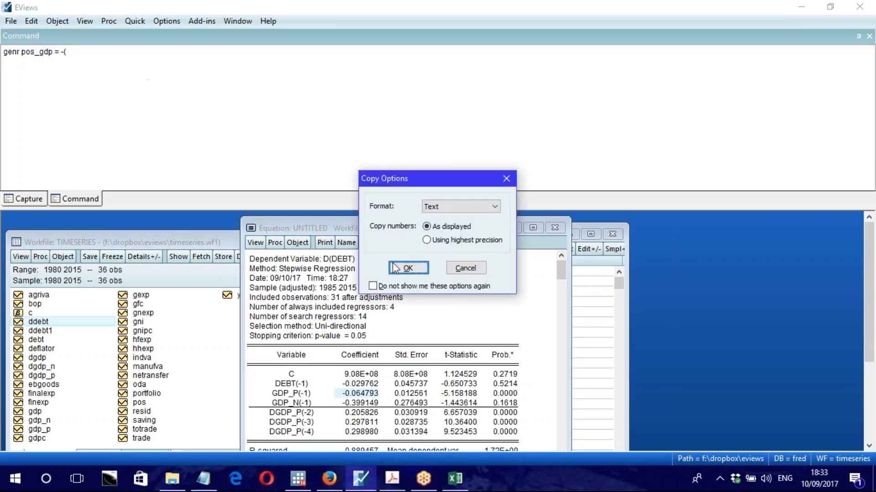
left_click(408, 270)
left_click(100, 54)
key("ctrl+v")
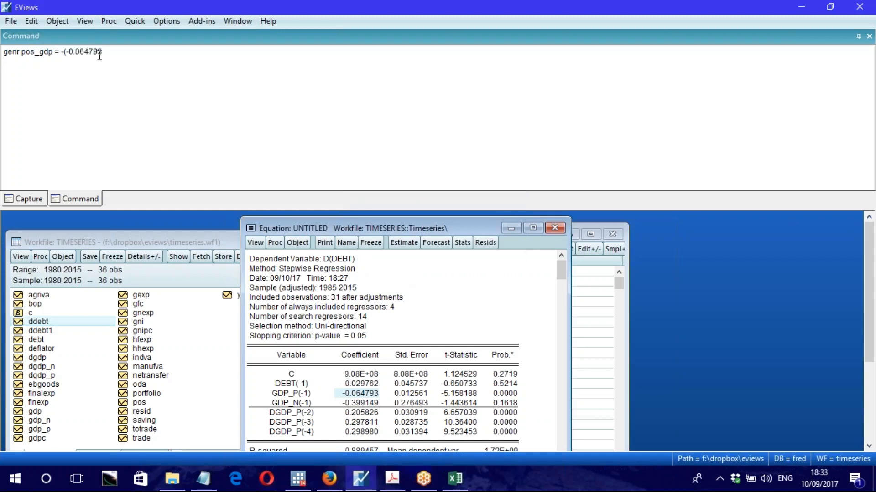
- Close the numerator's parenthesis and divide it by the DEBT(-1) coefficient -0.029762, copied as displayed from the output
type(")/")
left_click(360, 384)
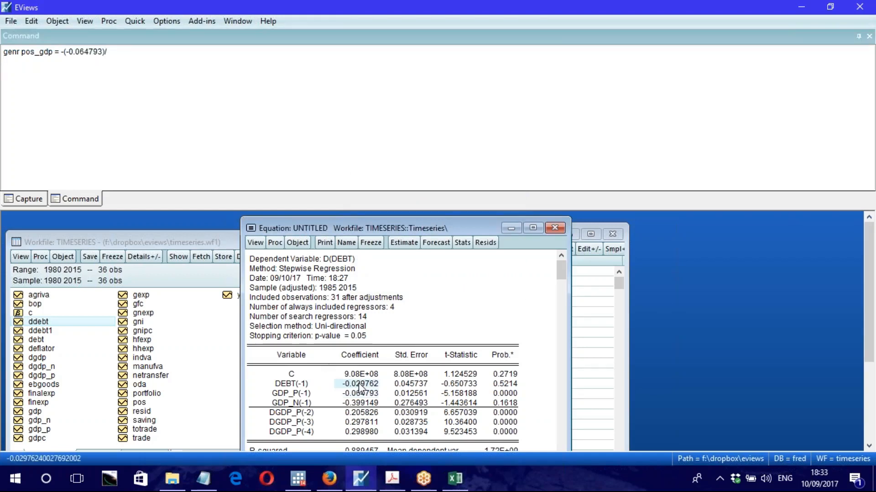
key("ctrl+c")
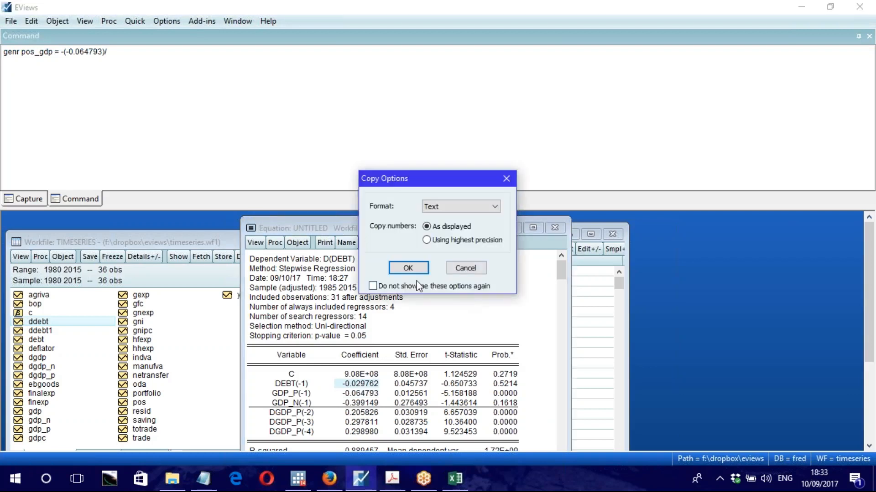
left_click(408, 268)
left_click(160, 54)
key("ctrl+v")
left_click_drag(4, 51, 145, 51)
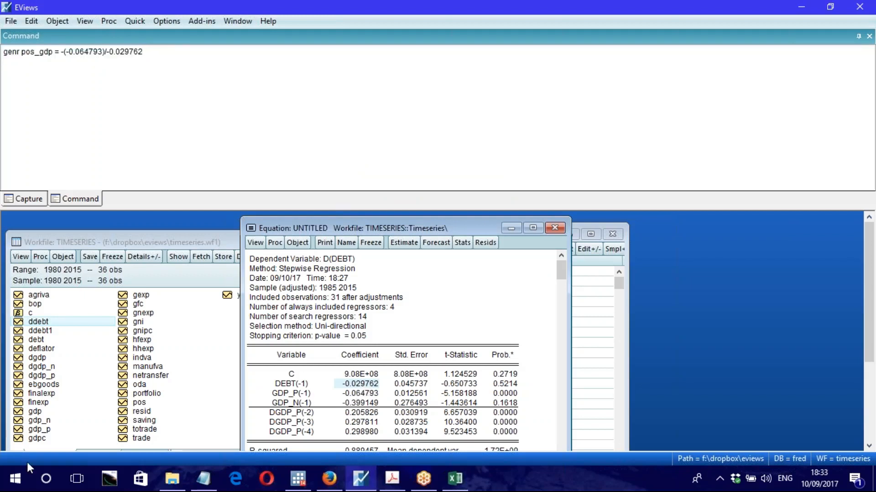
left_click(15, 478)
left_click(422, 426)
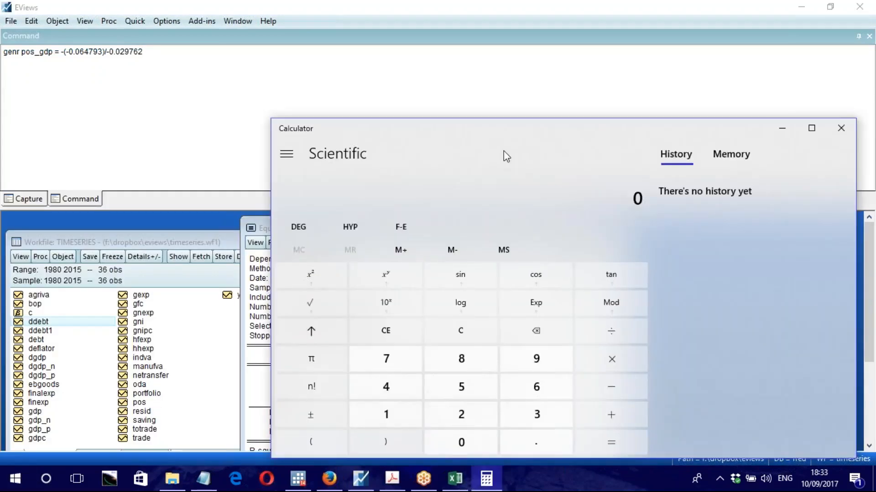
left_click_drag(473, 155, 293, 163)
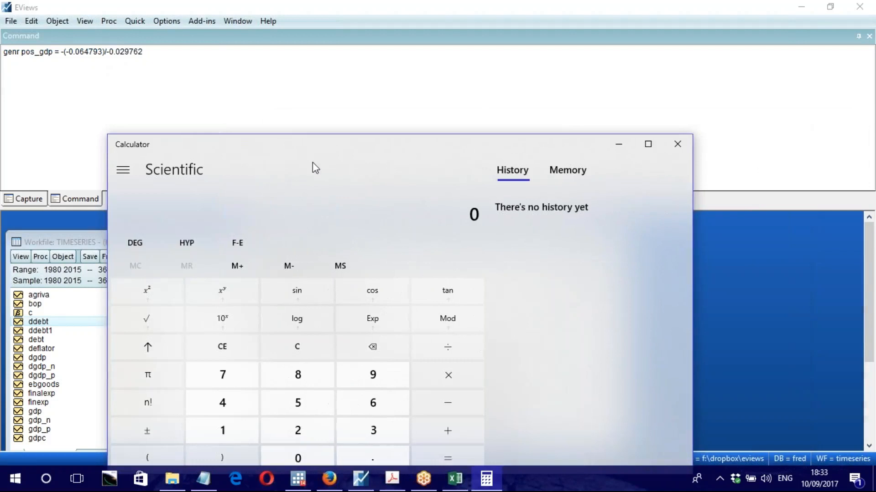
left_click(684, 143)
- Enclose the denominator in parentheses and run genr pos_gdp = -(-0.064793)/(-0.029762)
left_click_drag(148, 48, 62, 54)
left_click(75, 64)
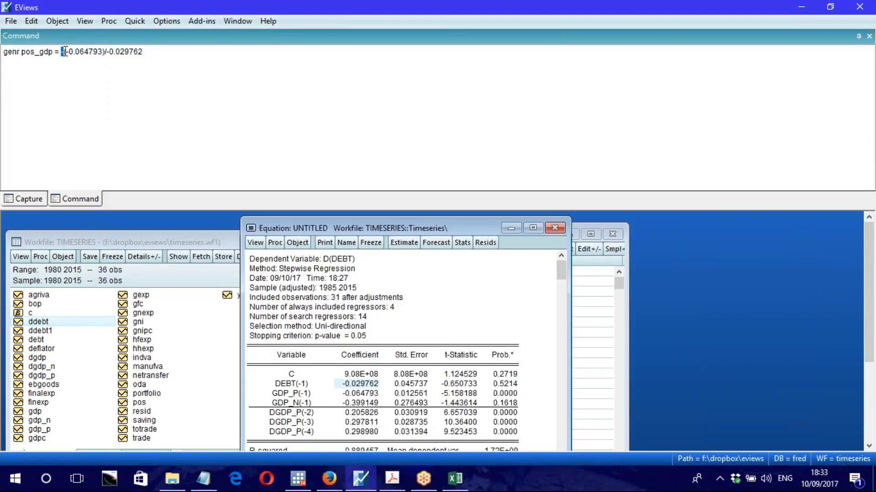
left_click_drag(65, 53, 105, 53)
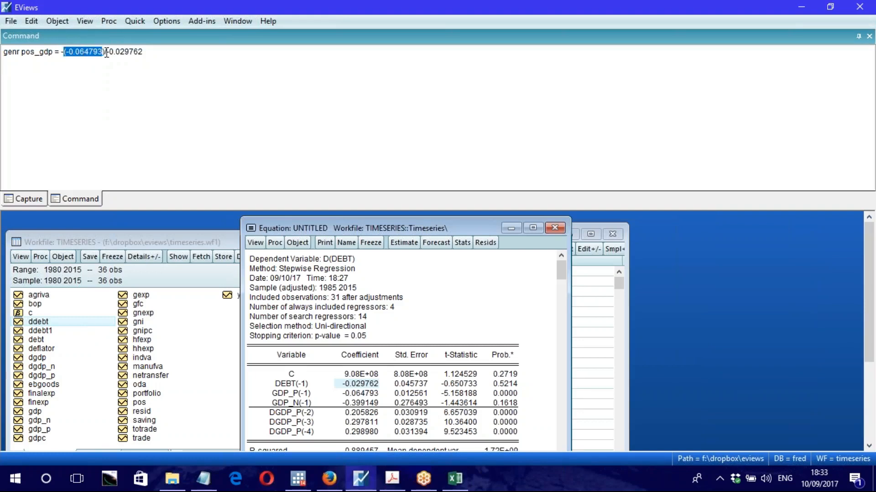
left_click(77, 57)
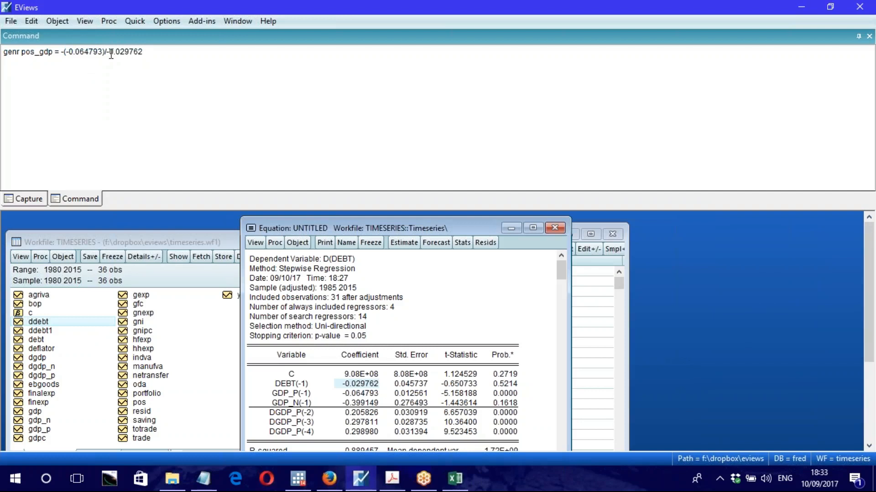
type("/(")
type(")")
key("Return")
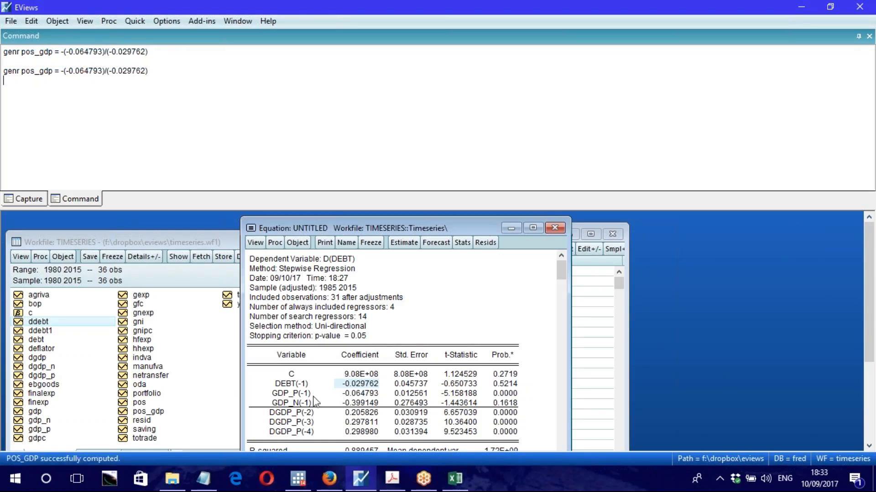
- Open the pos_gdp series from the workfile and arrange its window beside the equation output
left_click_drag(289, 225, 460, 236)
left_click_drag(20, 71, 55, 72)
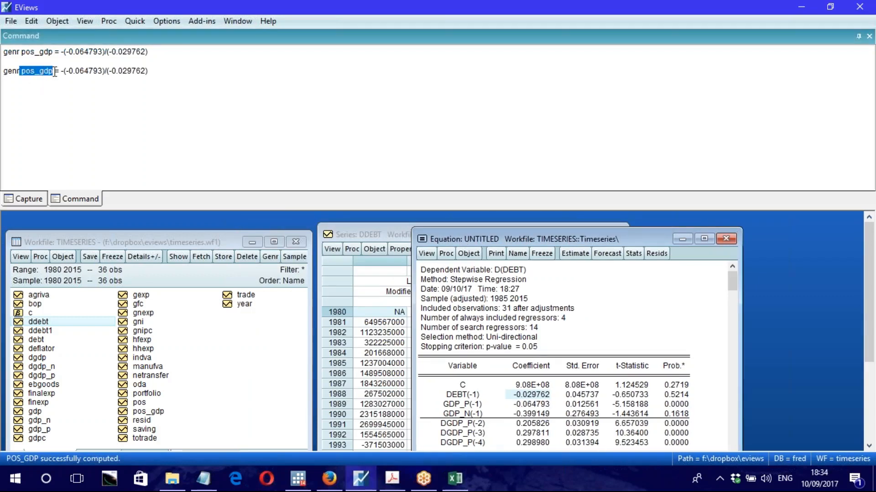
left_click(55, 77)
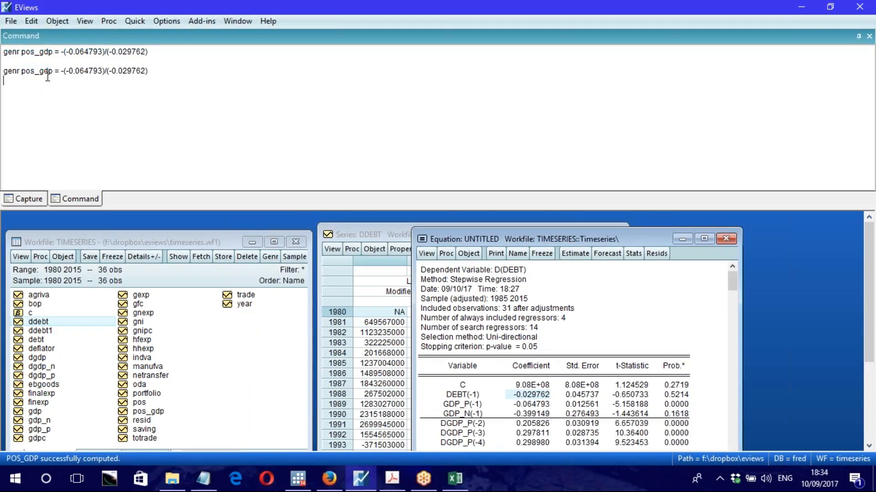
double_click(155, 411)
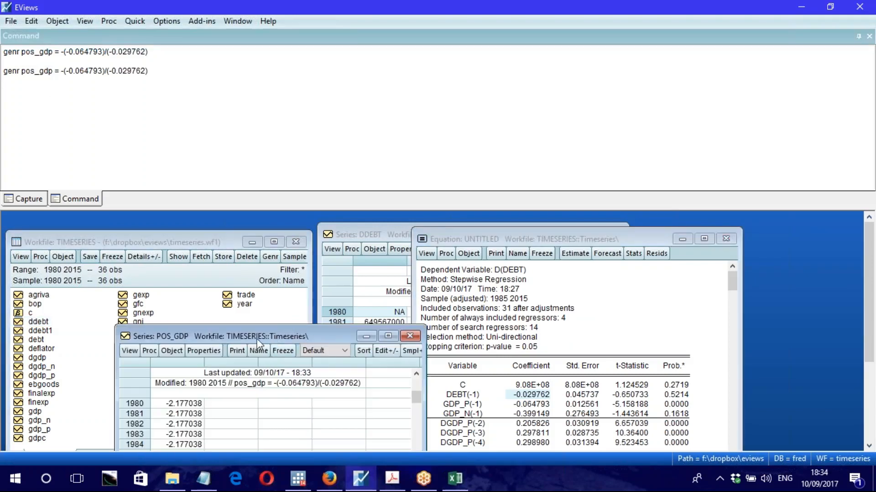
left_click_drag(257, 340, 398, 289)
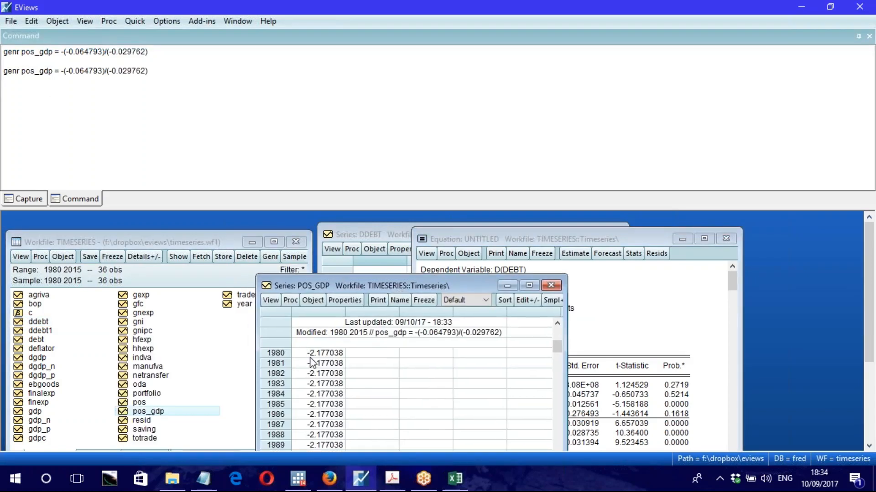
left_click_drag(401, 290, 203, 272)
left_click_drag(484, 239, 372, 124)
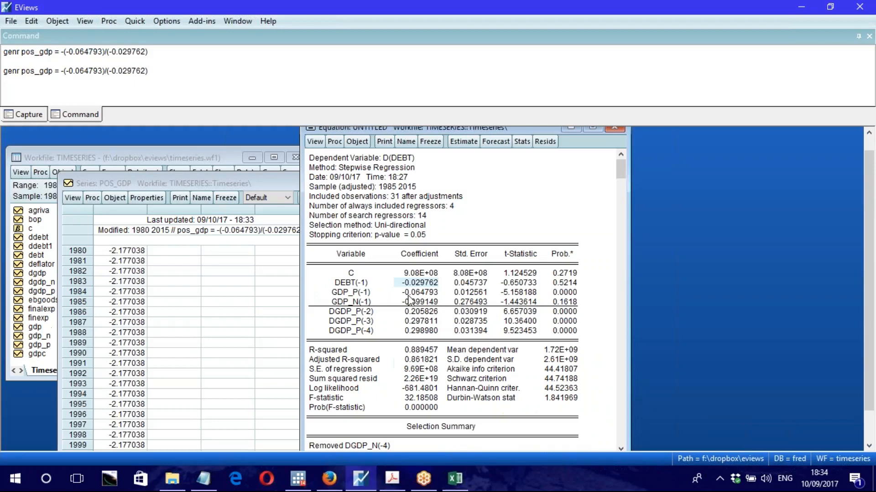
- Examine the long-run terms GDP_P(-1) and GDP_N(-1), including the coefficient of GDP_N(-1)
left_click(347, 294)
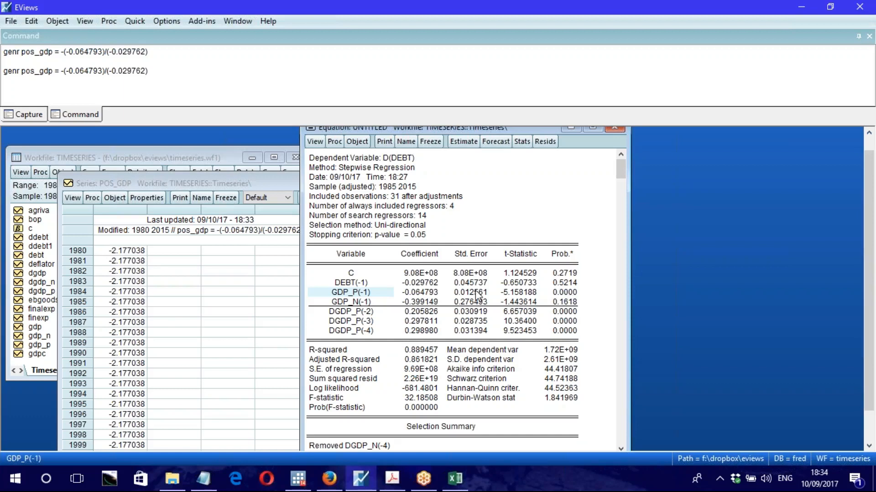
left_click(354, 302)
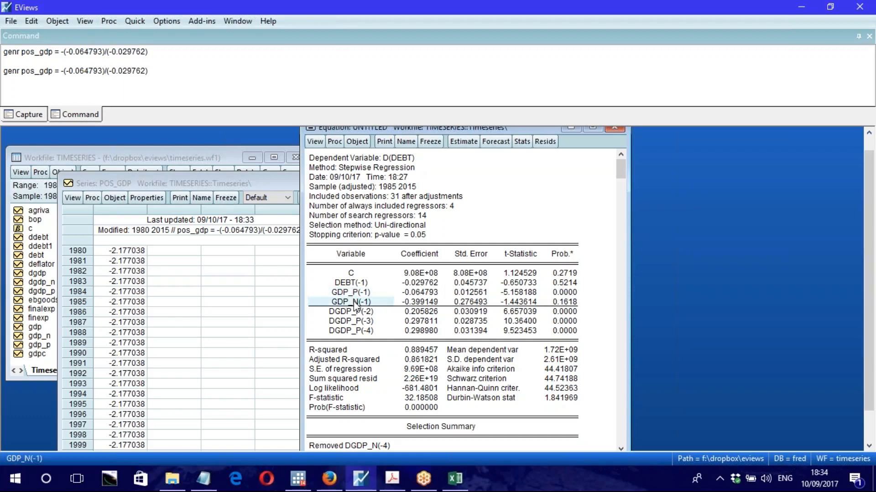
left_click(419, 303)
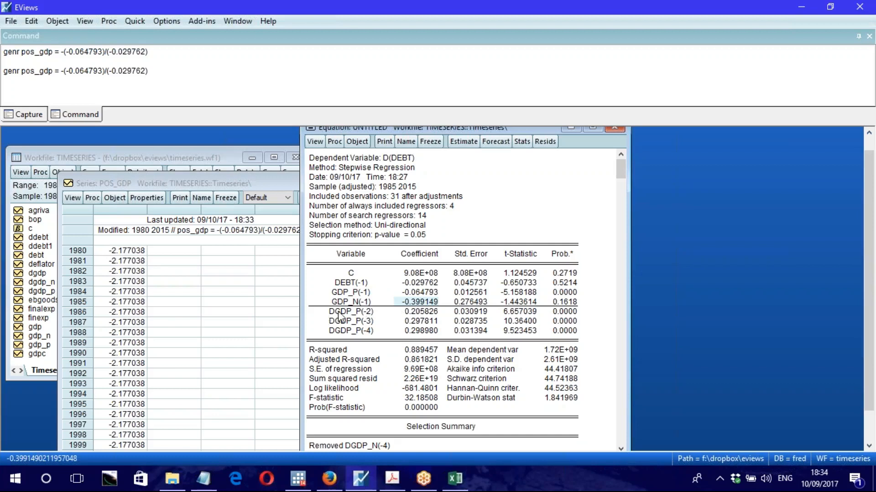
- Examine the short-run coefficients and probabilities of DGDP_P(-2), DGDP_P(-3) and DGDP_P(-4)
left_click(360, 313)
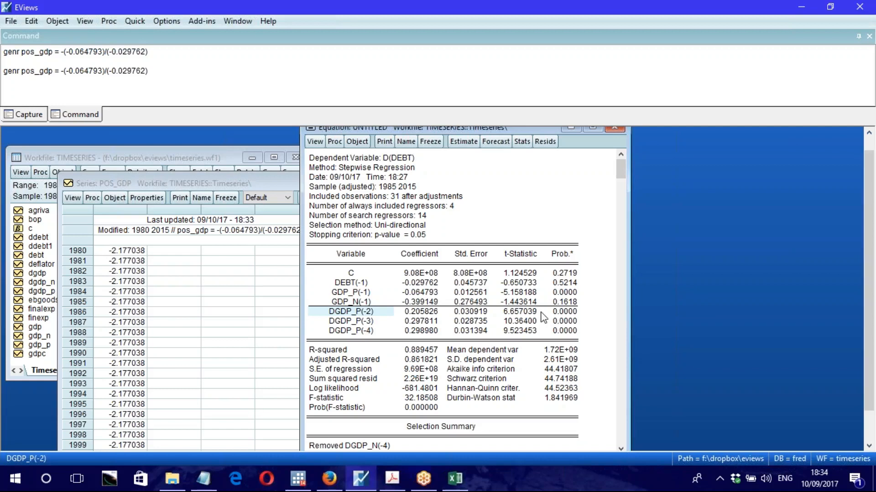
left_click(352, 330)
left_click(416, 330)
left_click(417, 322)
left_click(564, 331)
left_click(564, 322)
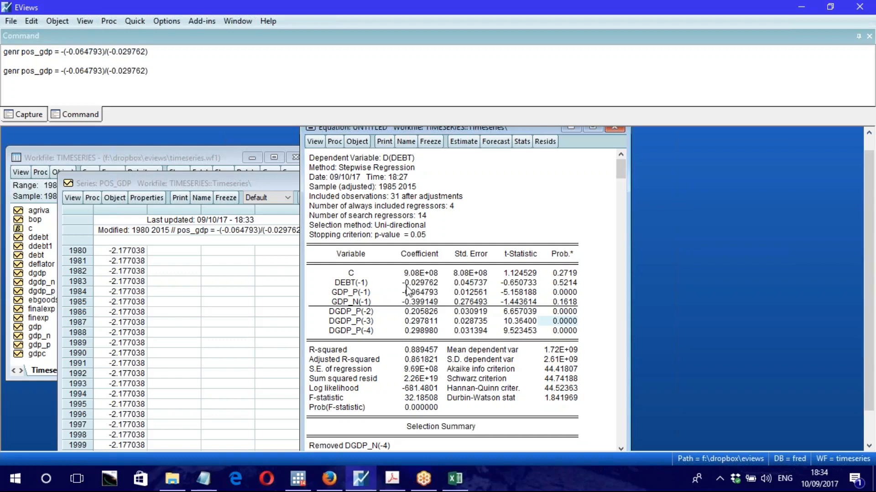
left_click(363, 313)
left_click(419, 313)
left_click(419, 322)
left_click(418, 332)
left_click(567, 312)
left_click(566, 323)
left_click(566, 333)
left_click(424, 314)
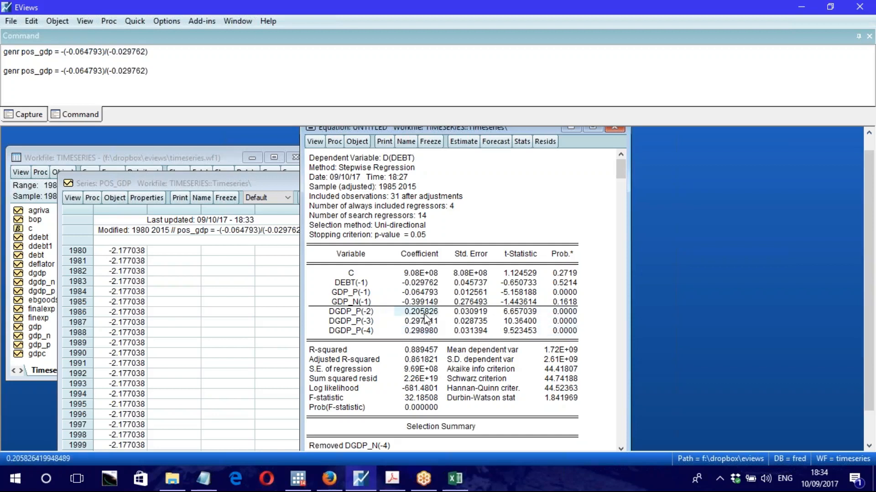
left_click(422, 332)
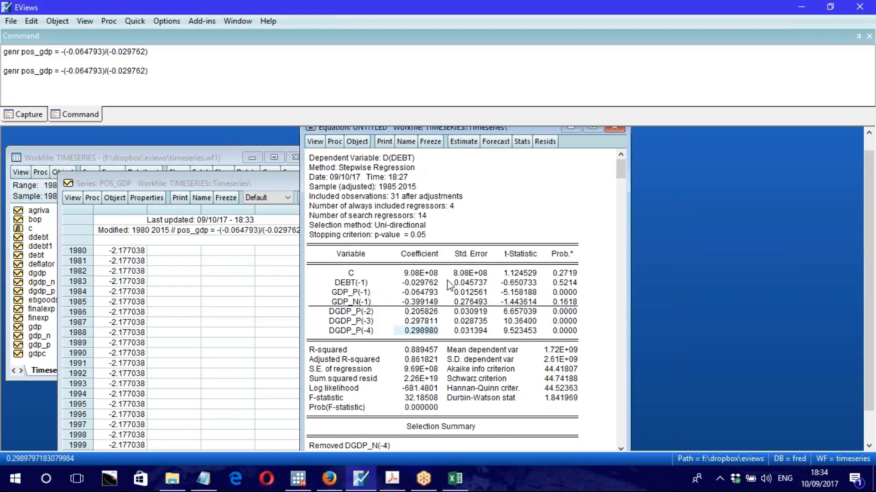
- Examine the long-run coefficients of GDP_P(-1) and GDP_N(-1) and move the equation window clear of the POS_GDP series window
left_click(420, 293)
left_click(417, 302)
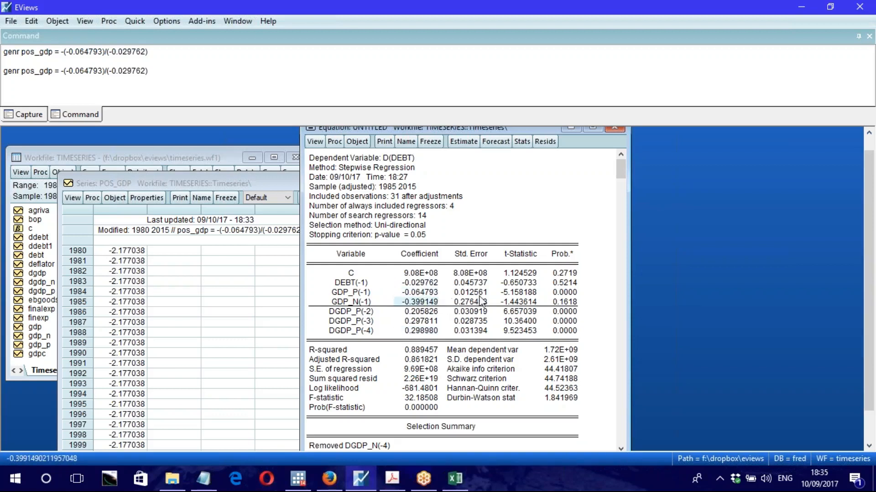
left_click_drag(445, 124, 545, 125)
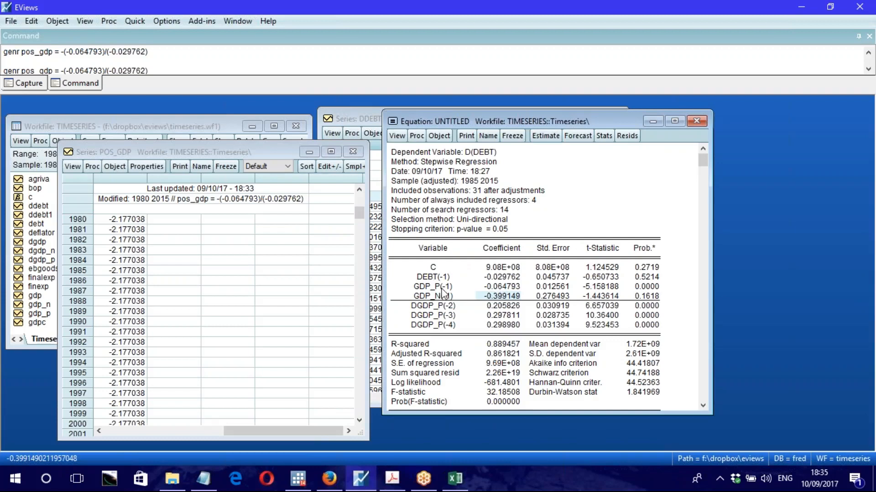
- Examine the constant and the lagged level terms DEBT(-1), GDP_P(-1) and GDP_N(-1) in the stepwise output
left_click(503, 289)
left_click(442, 279)
left_click(439, 288)
left_click(441, 296)
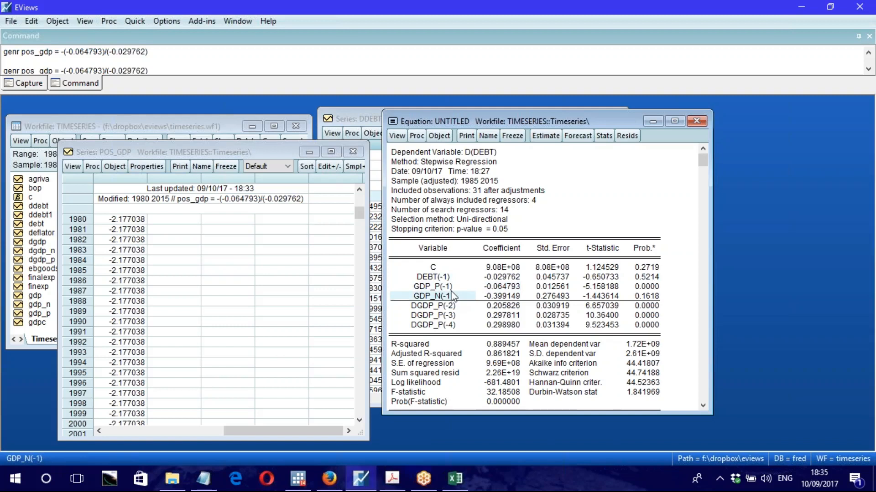
left_click(433, 268)
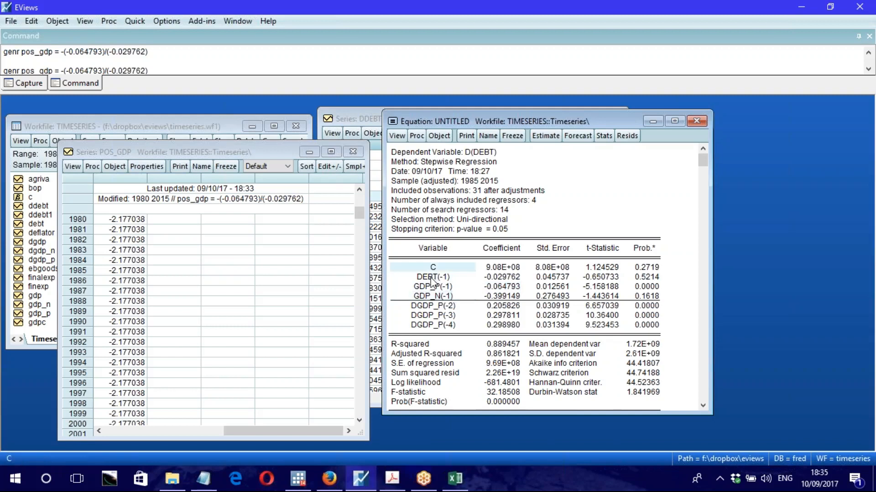
left_click(433, 278)
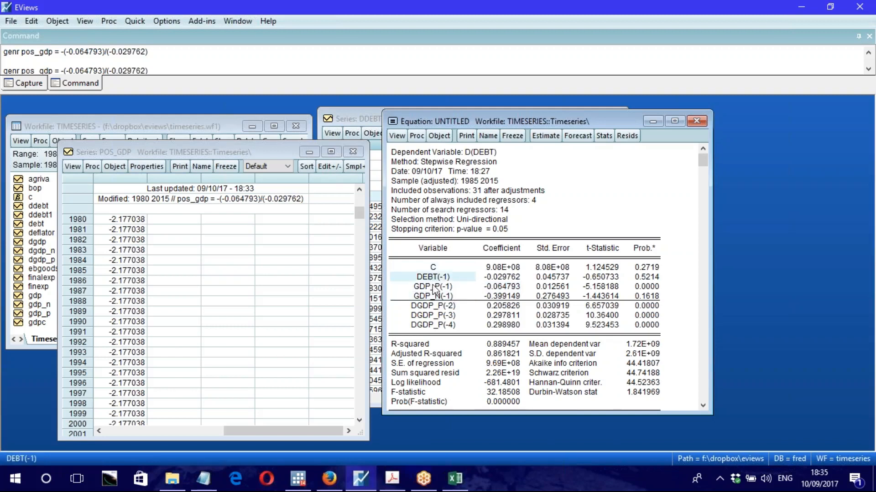
left_click(435, 288)
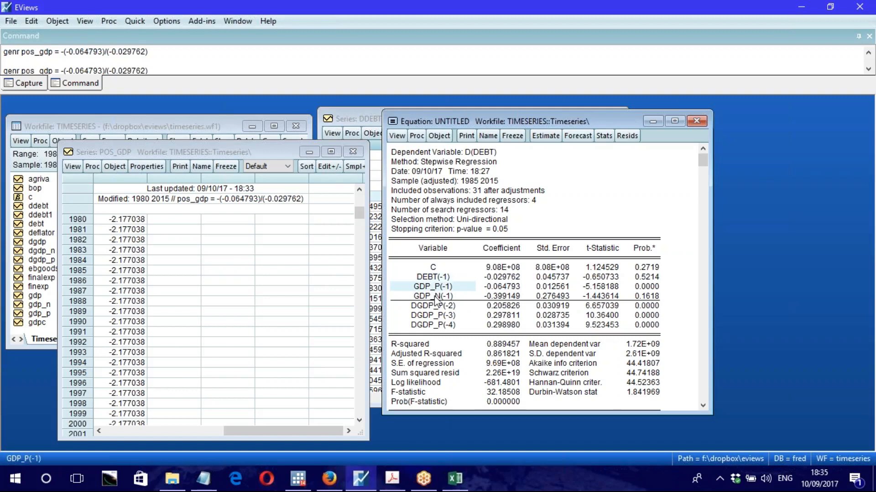
left_click(435, 298)
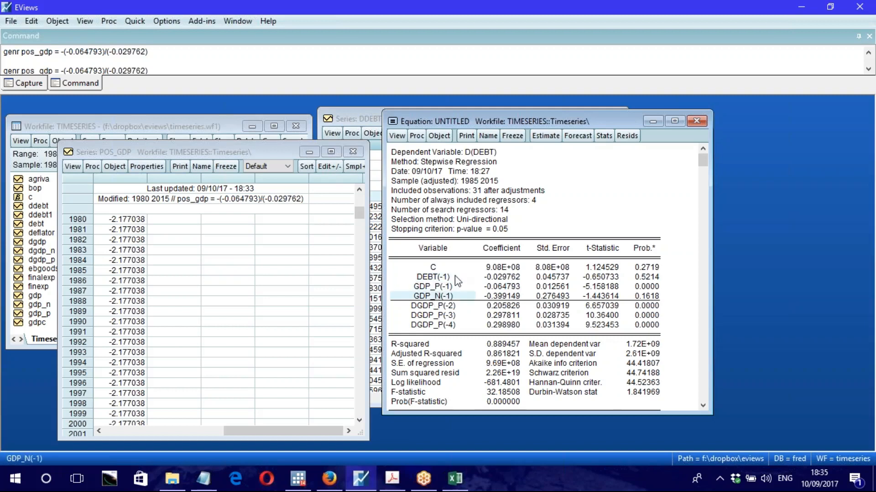
- Show the equation's representations and highlight the C(2) to C(4) long-run terms in the Estimation Equation
left_click(396, 136)
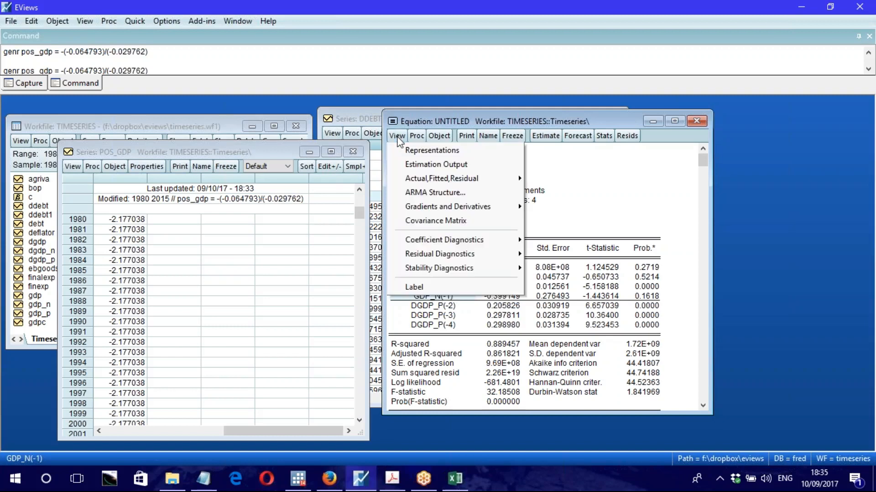
left_click(437, 151)
left_click_drag(482, 122, 550, 142)
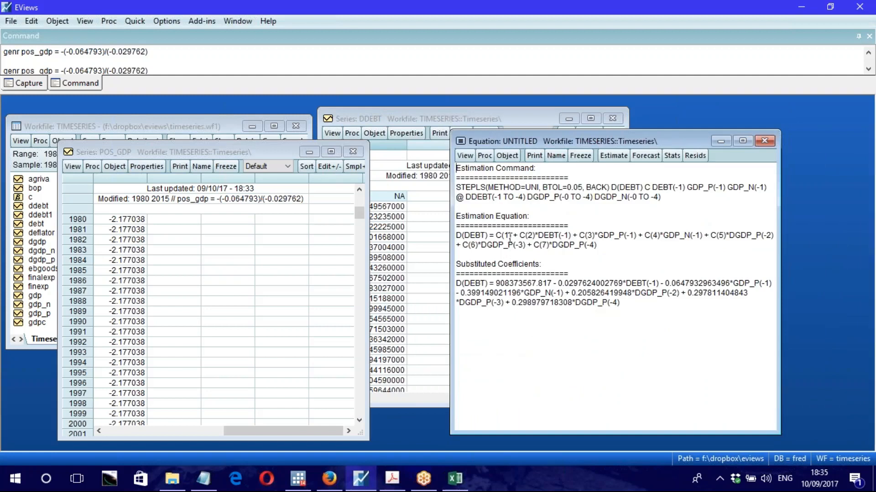
left_click_drag(497, 236, 705, 239)
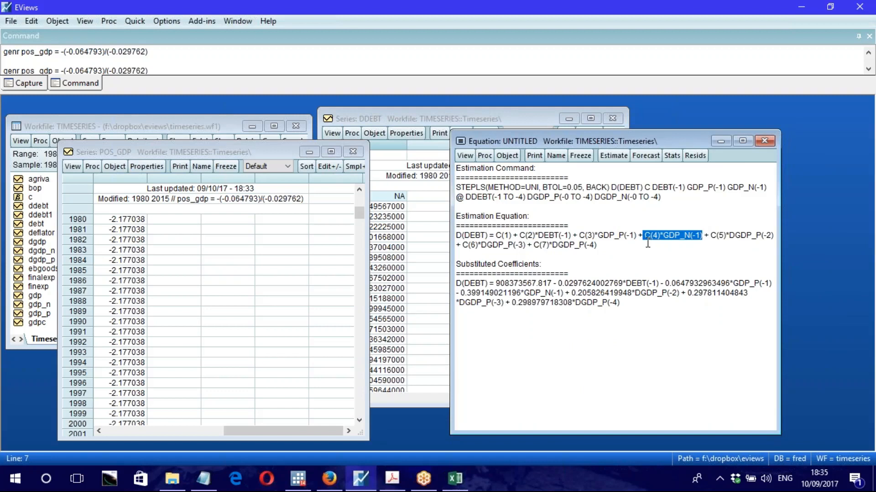
left_click(585, 236)
left_click_drag(520, 236, 702, 236)
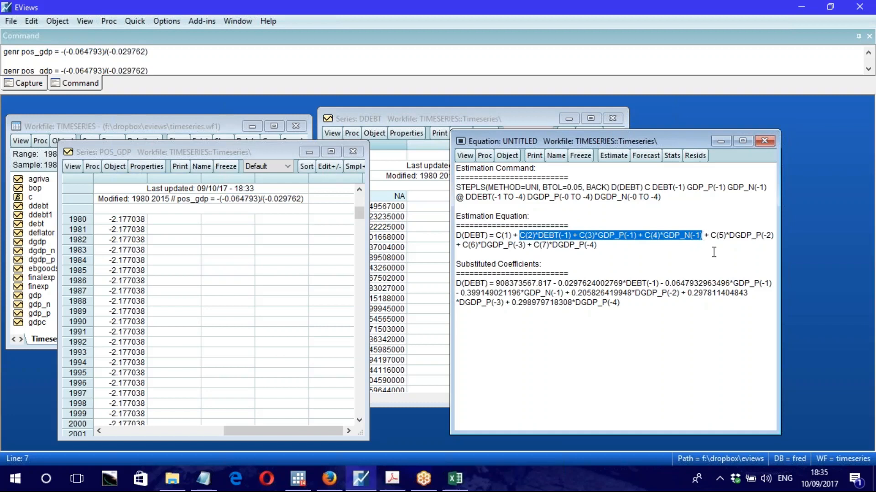
left_click(862, 172)
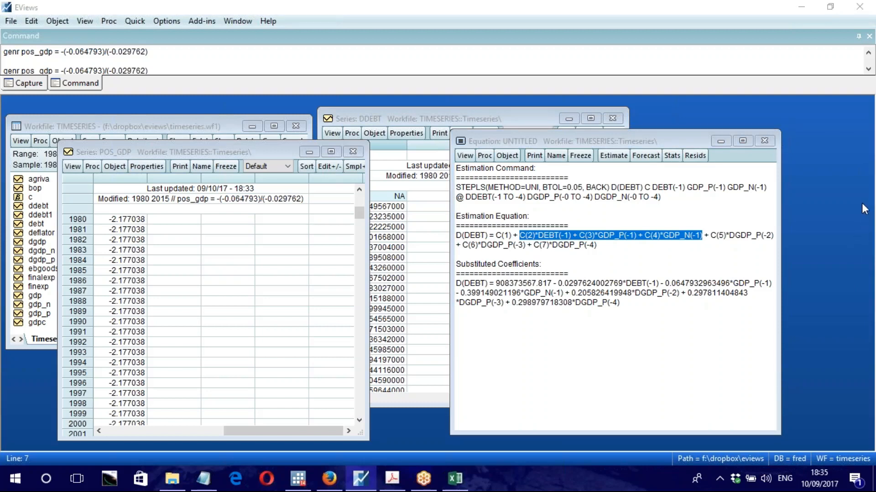
left_click(861, 294)
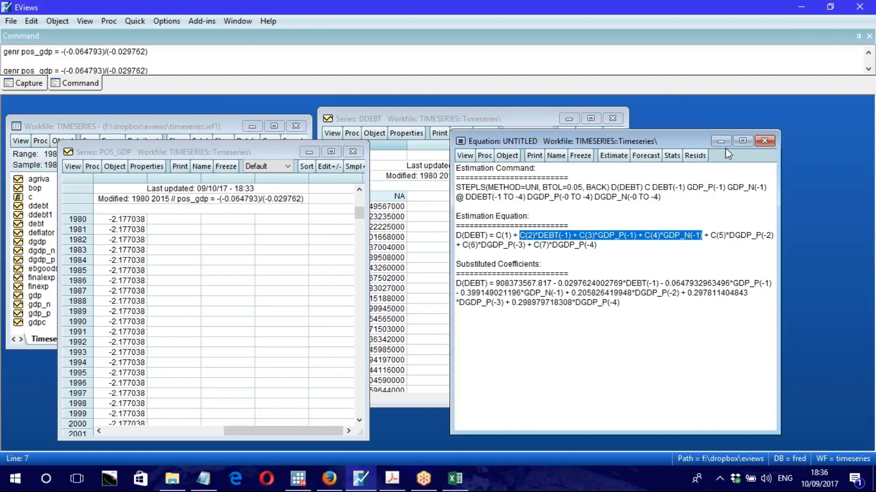
left_click(688, 176)
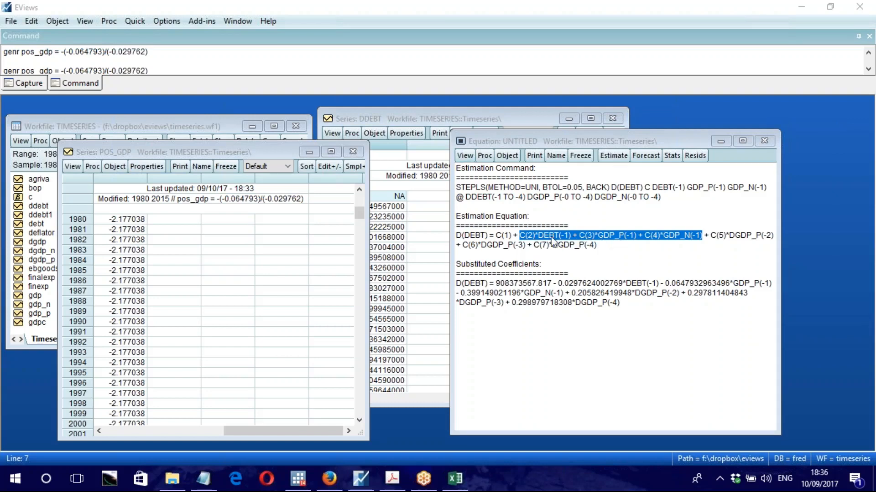
- Compare the long-run coefficients in the estimation output with C(2) and C(3) in the equation's representations
left_click(464, 155)
left_click(500, 198)
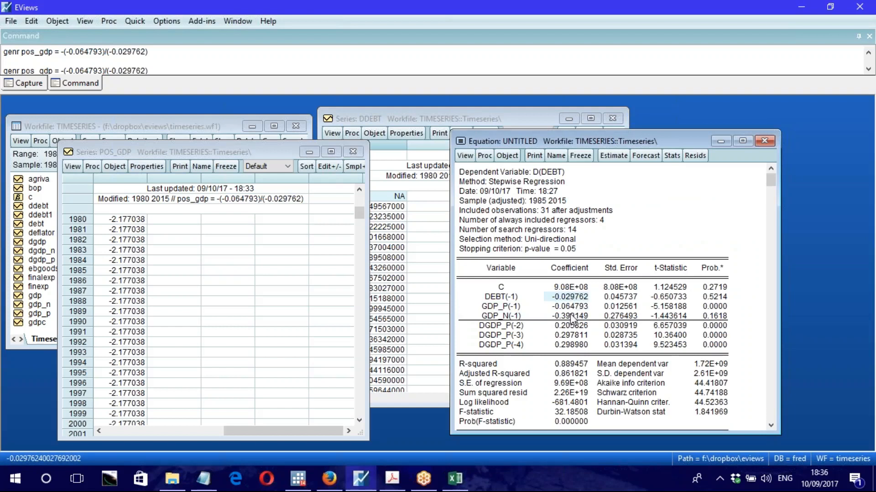
left_click(466, 156)
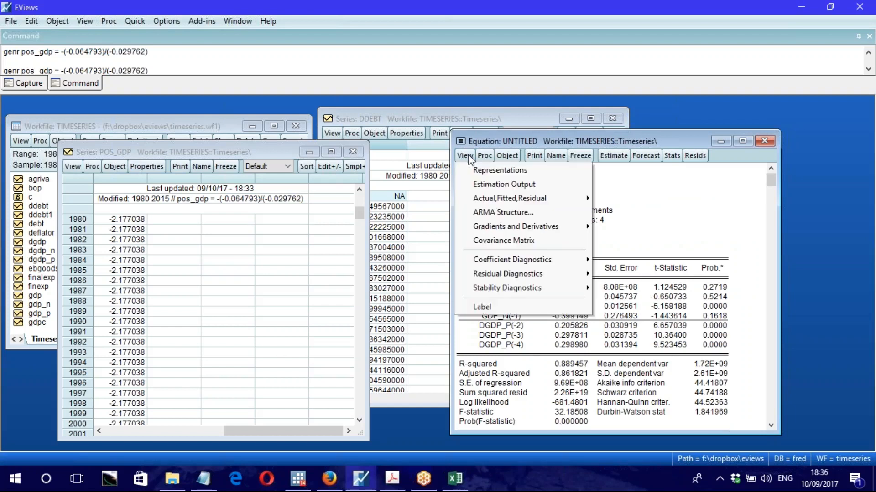
left_click(486, 170)
left_click_drag(520, 234, 536, 232)
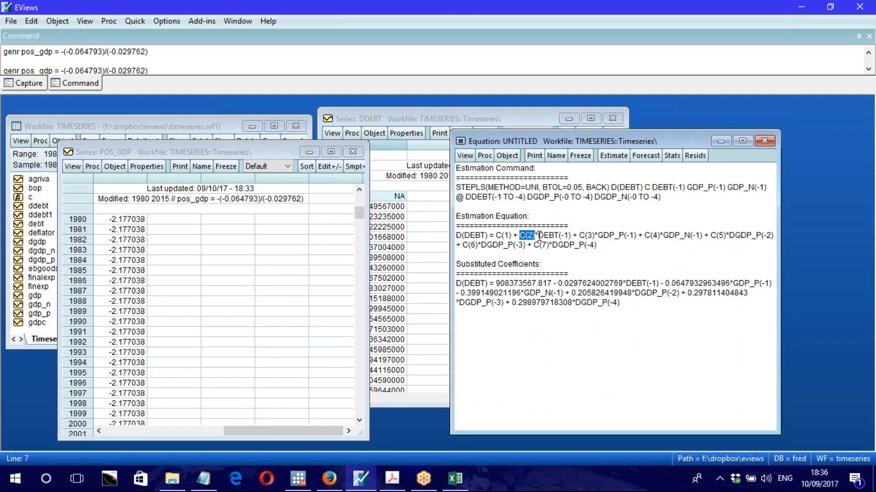
left_click_drag(579, 235, 593, 235)
- Run a Wald coefficient restrictions test on the long-run terms with the restriction C(2)=C(3)=C(4)=0
left_click(464, 156)
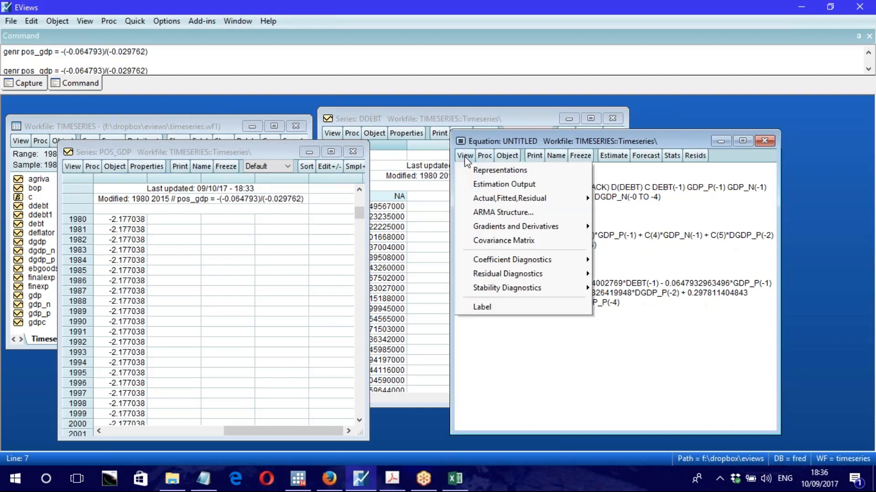
mouse_move(506, 259)
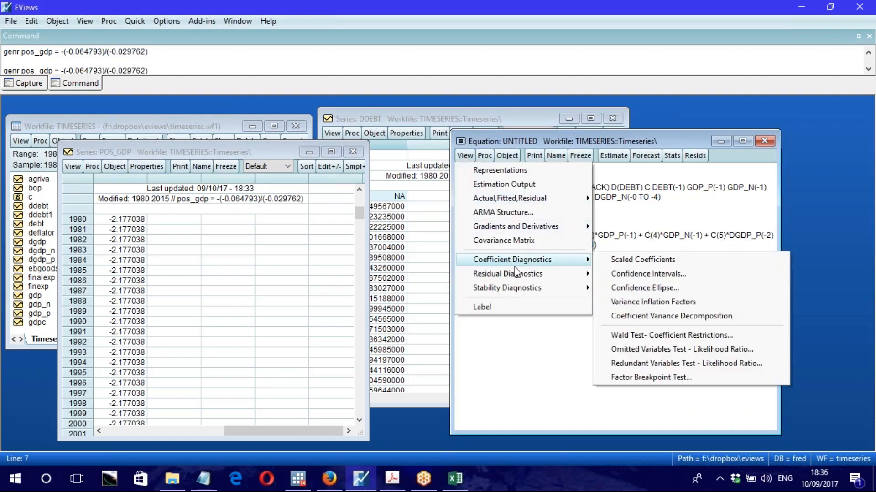
left_click(682, 337)
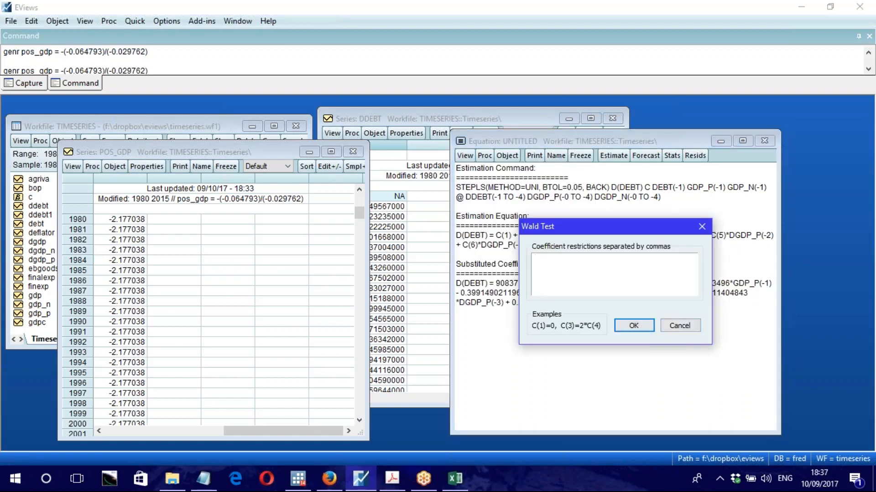
left_click_drag(572, 229, 579, 239)
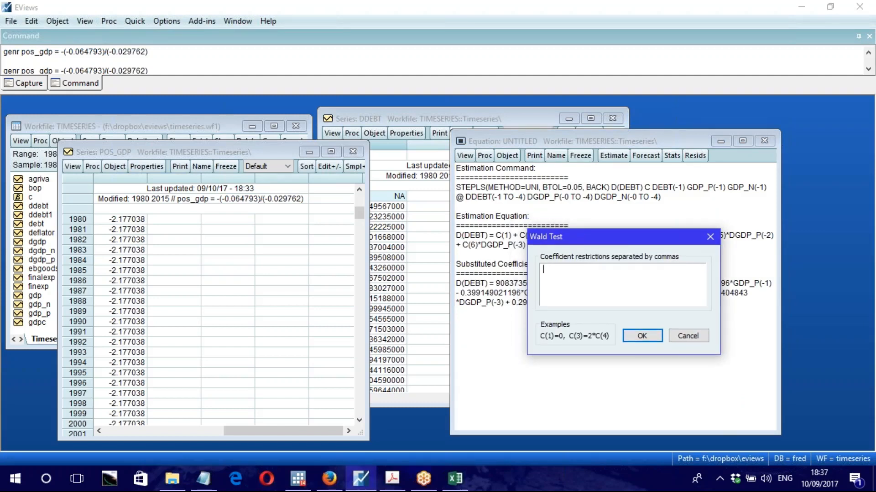
type("C(2)=C(3)=C(4)=0")
left_click_drag(616, 274, 542, 271)
left_click(642, 336)
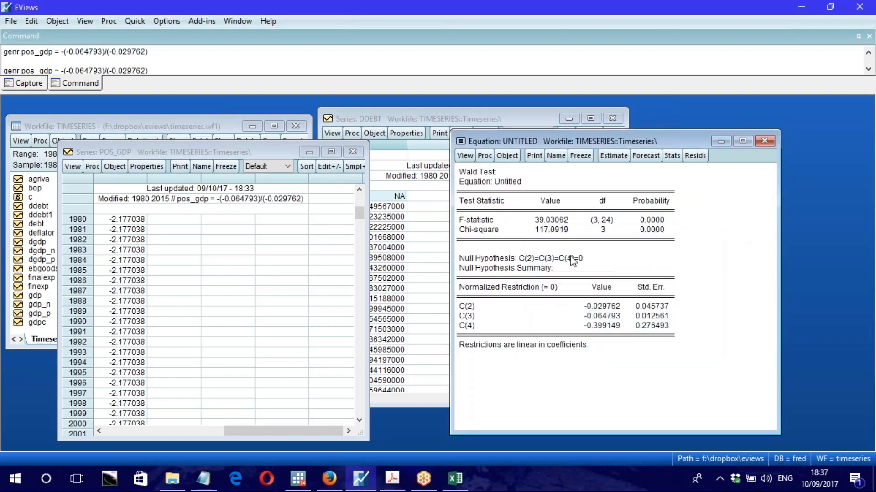
- Examine the Wald test's F-statistic and return the equation window to its estimation output
left_click(484, 222)
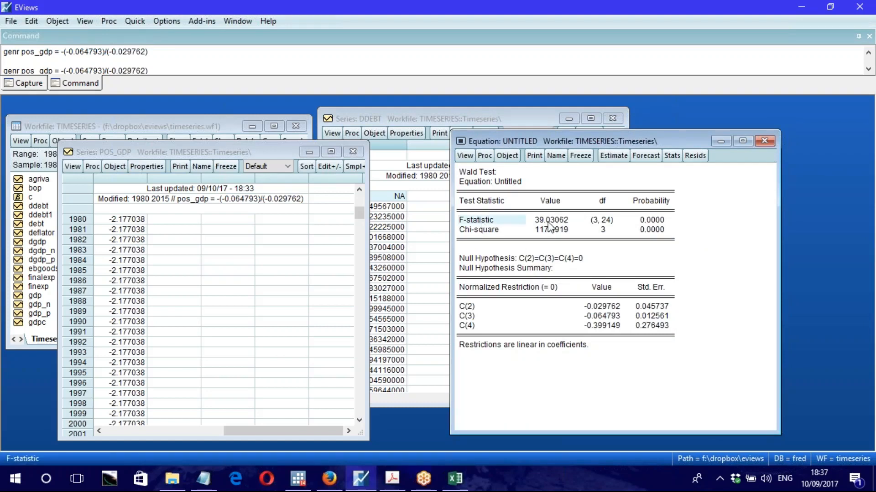
left_click(541, 224)
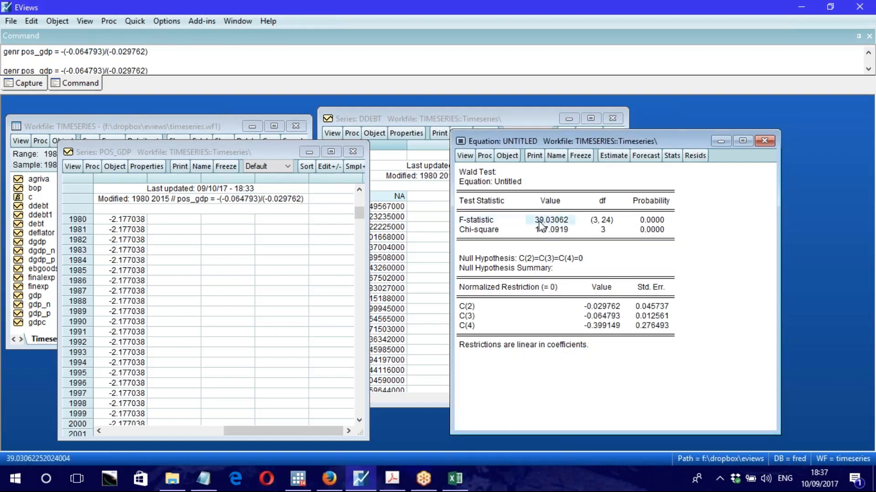
left_click(466, 156)
left_click(497, 191)
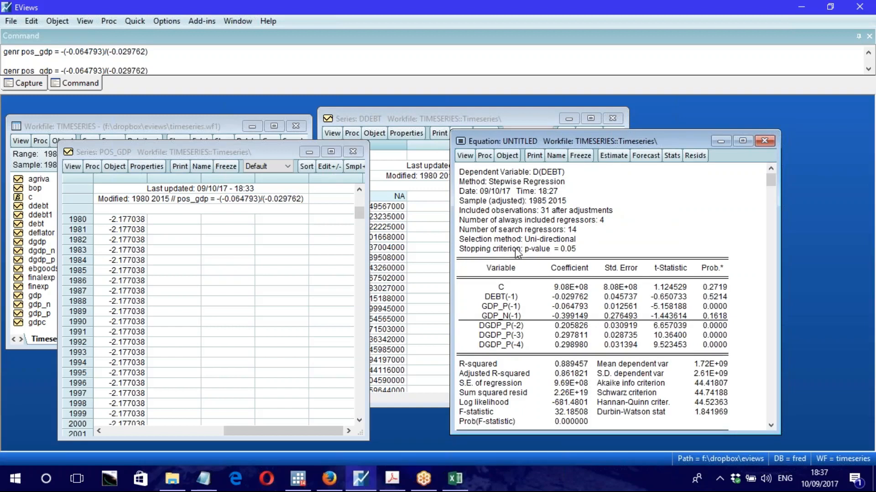
- Examine the dependent variable D(DEBT) and compare the long-run terms GDP_P(-1) and GDP_N(-1) for asymmetry
left_click(555, 175)
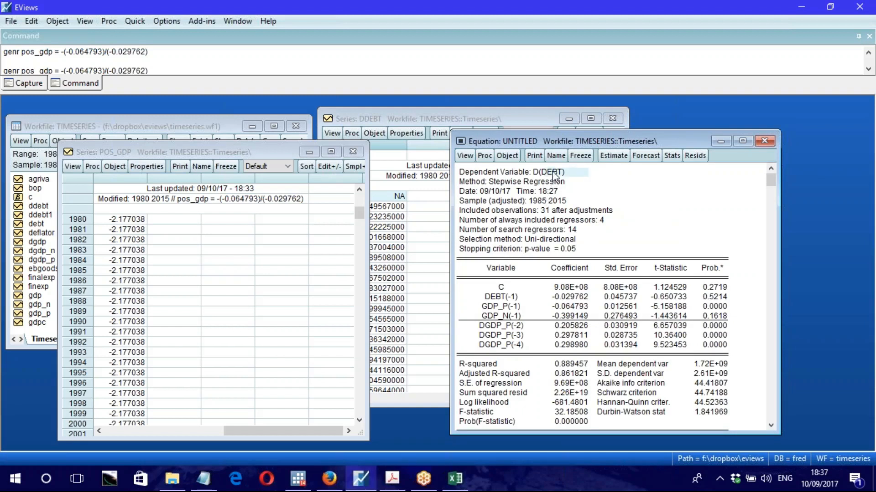
left_click(497, 308)
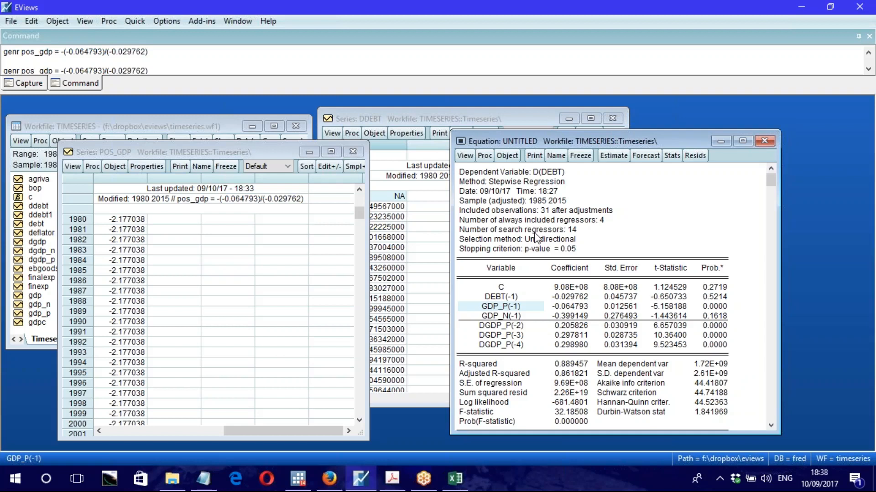
left_click(504, 317)
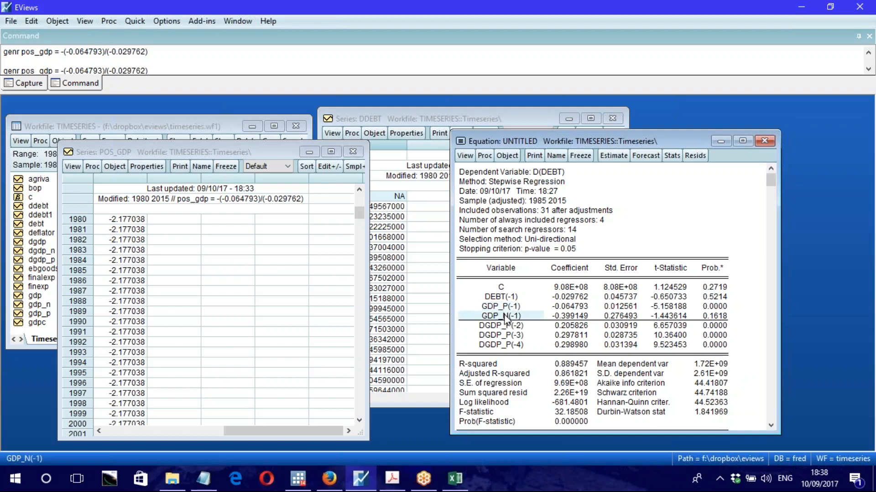
left_click(508, 309)
left_click(505, 316)
left_click(506, 309)
left_click(506, 316)
left_click(506, 308)
left_click(507, 315)
left_click(507, 308)
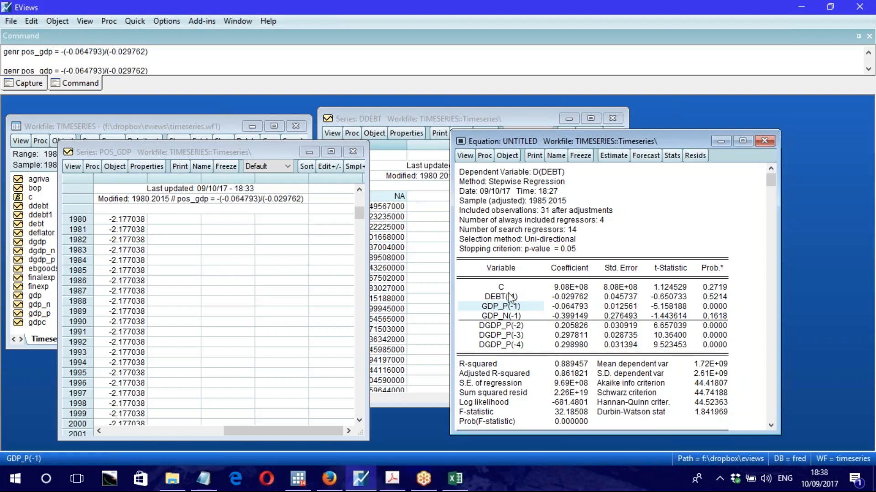
left_click(503, 290)
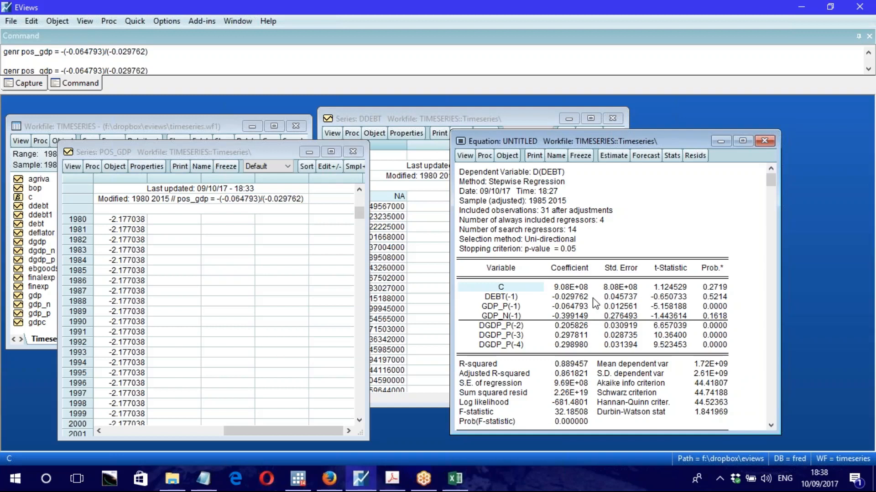
left_click(465, 157)
mouse_move(509, 260)
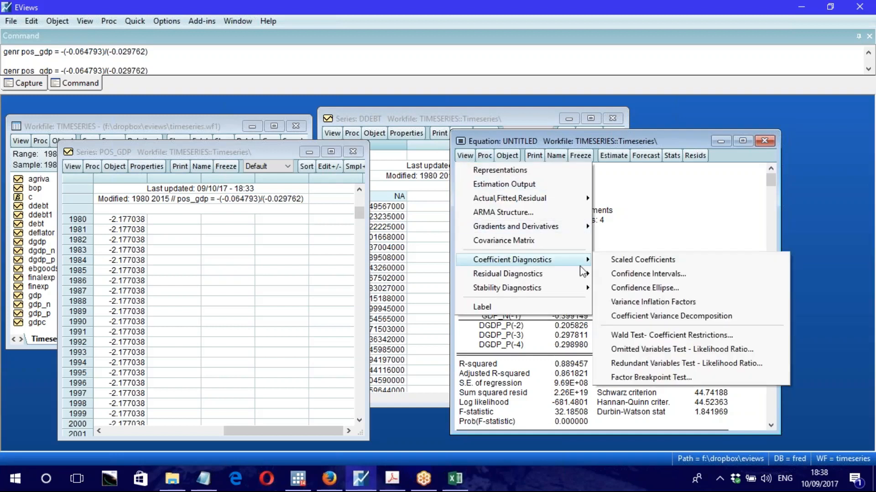
left_click(647, 336)
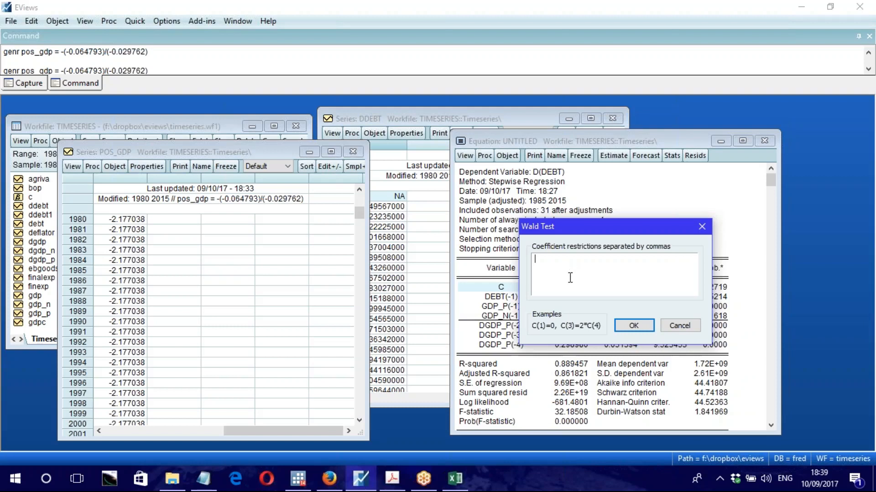
left_click(633, 327)
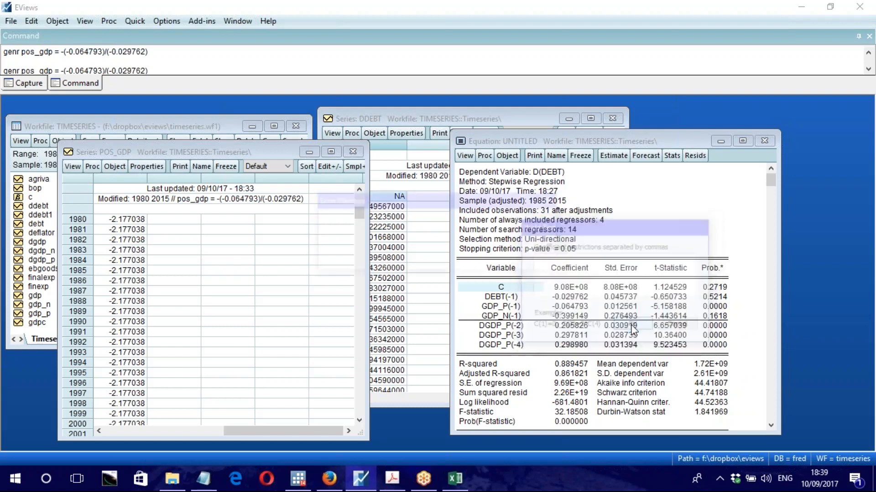
left_click(439, 258)
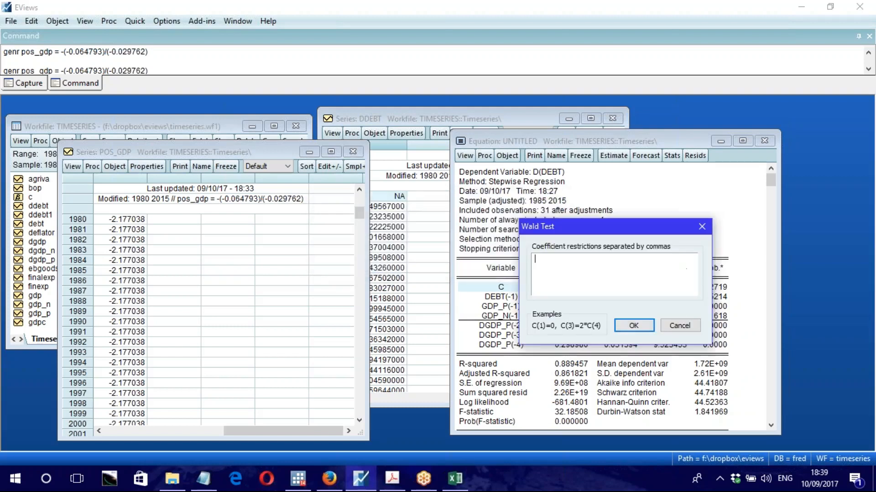
left_click(679, 325)
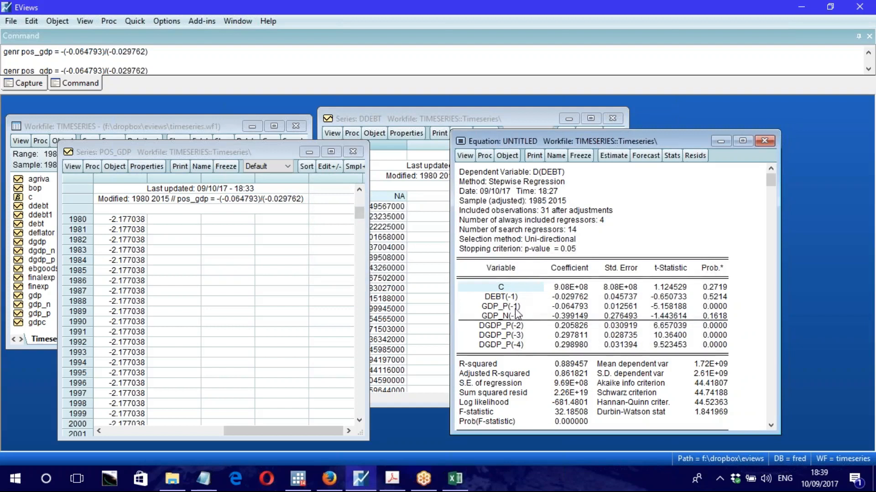
- Compare the long-run terms GDP_P(-1) and GDP_N(-1) and their coefficients in the estimation output
left_click(498, 306)
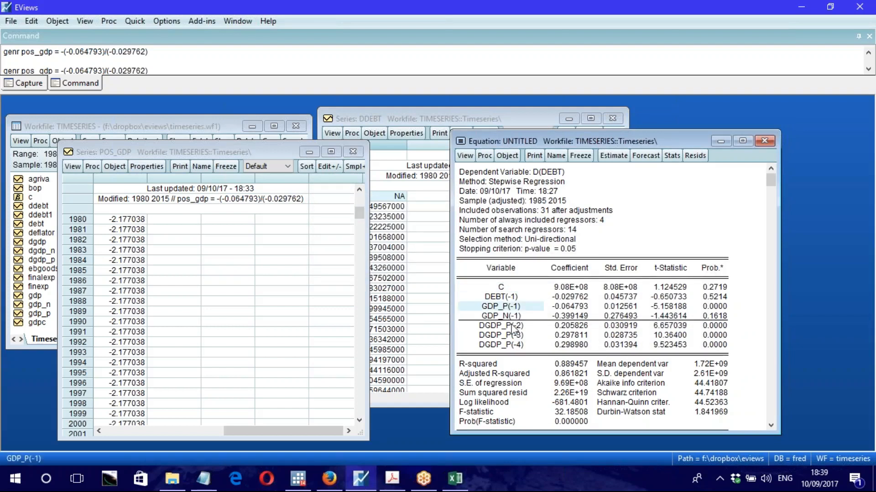
left_click(509, 318)
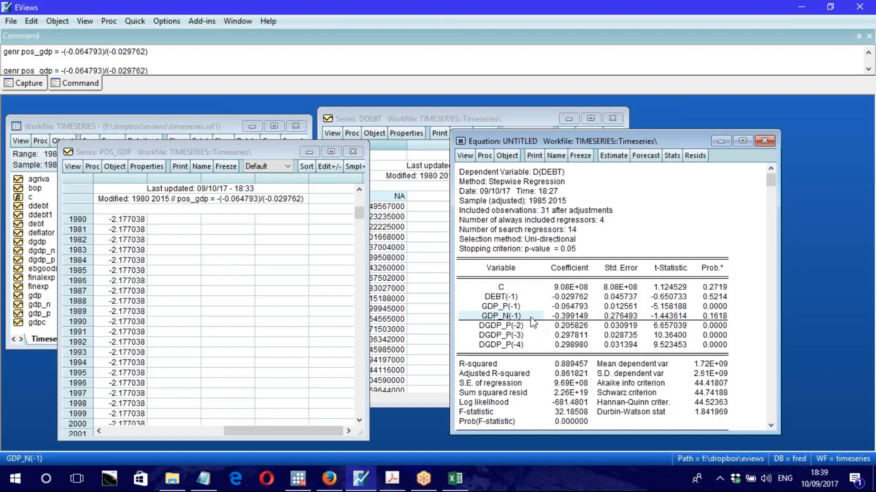
left_click(507, 308)
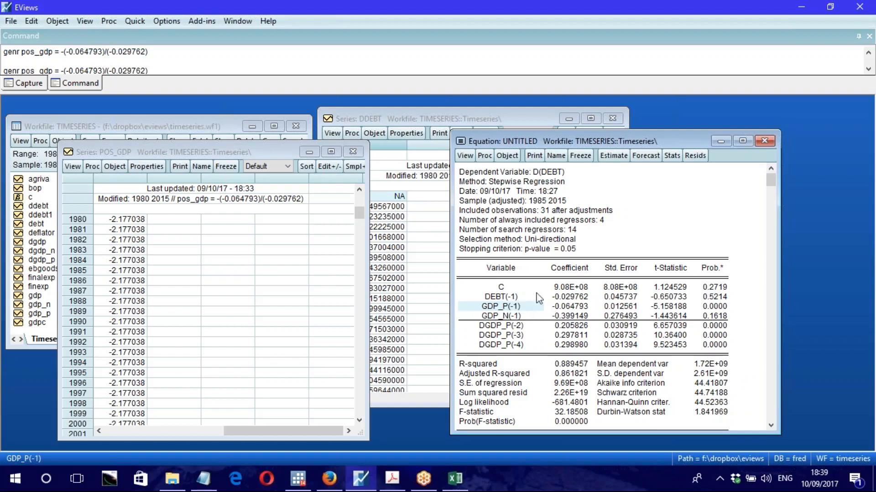
left_click(568, 306)
left_click(570, 315)
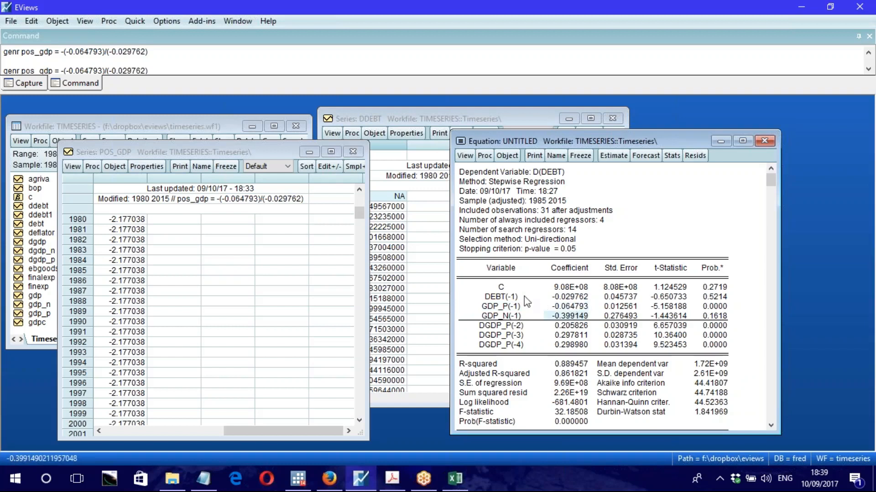
- Examine the GDP_P(-1) and GDP_N(-1) coefficients relative to the DEBT(-1) coefficient as the basis for the long-run effects
left_click(487, 299)
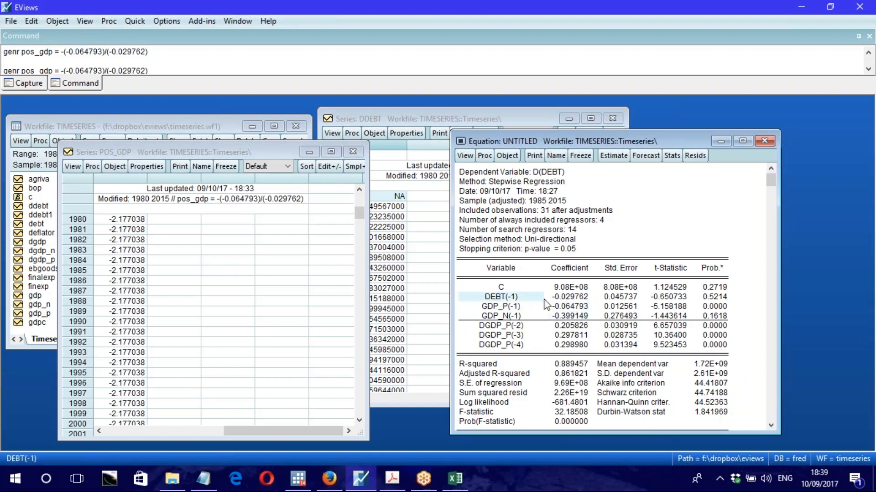
left_click(570, 306)
left_click(573, 317)
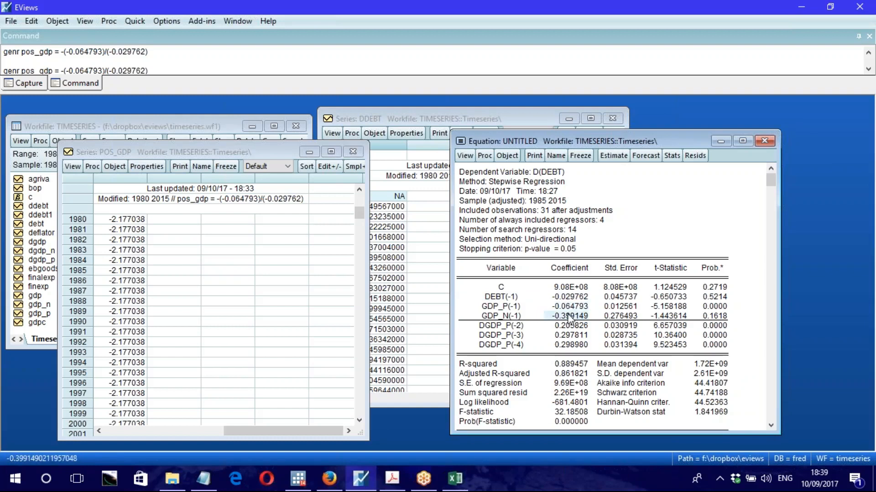
left_click(568, 297)
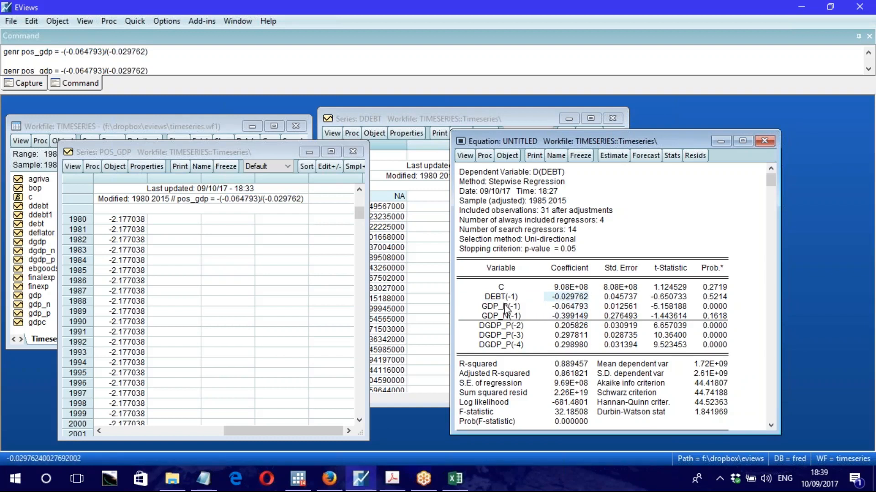
left_click(505, 306)
left_click(564, 306)
left_click(502, 307)
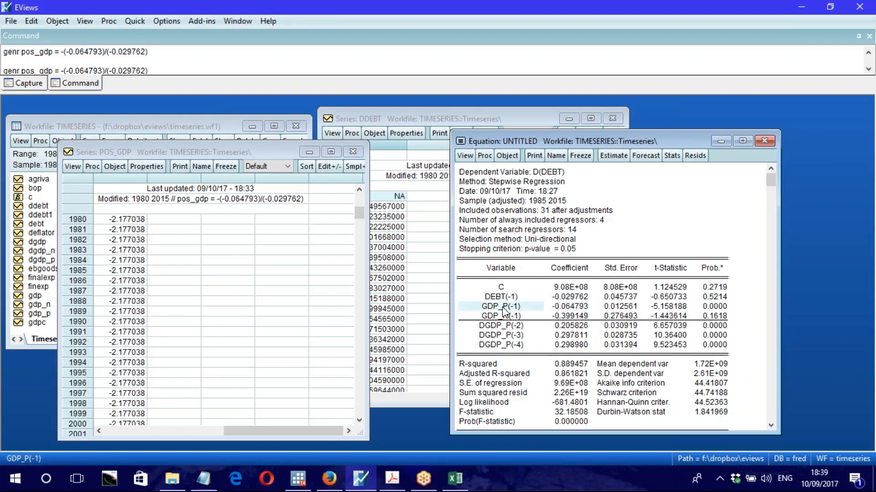
left_click(511, 315)
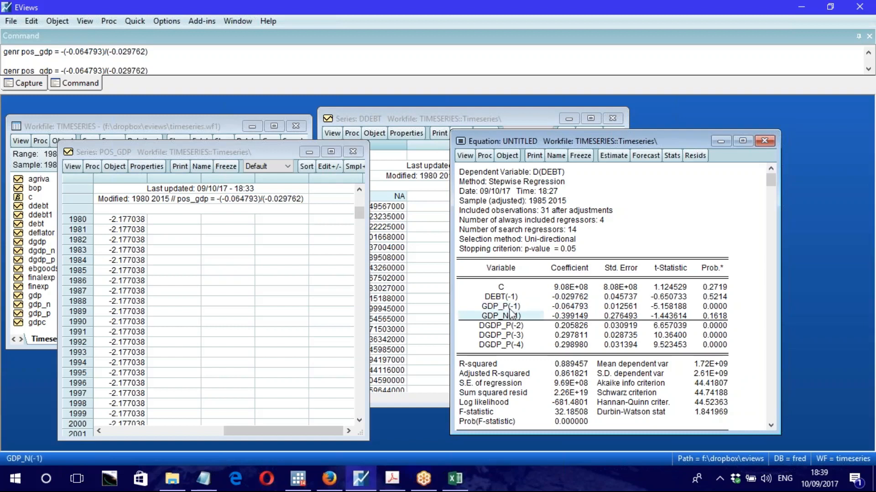
left_click(506, 298)
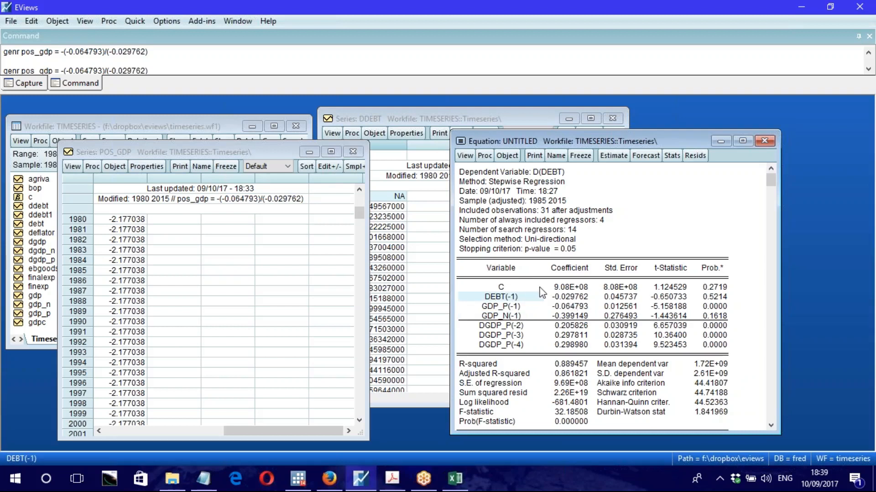
left_click(465, 155)
mouse_move(502, 260)
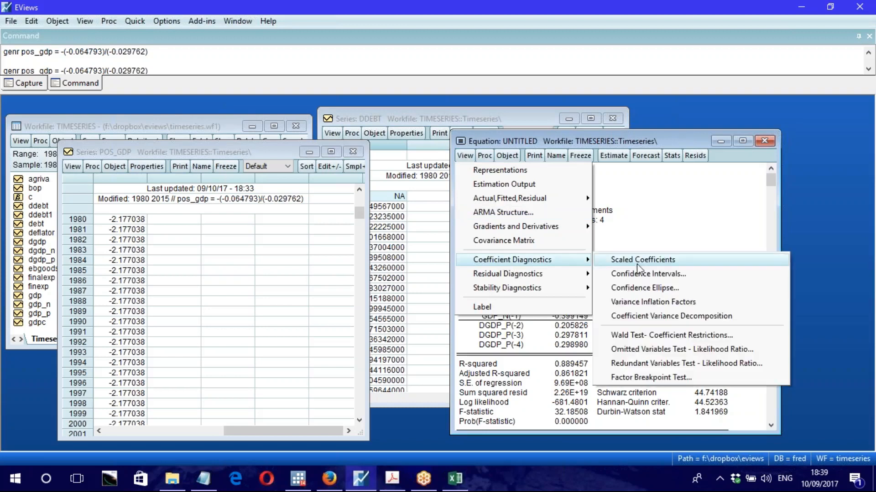
left_click(655, 335)
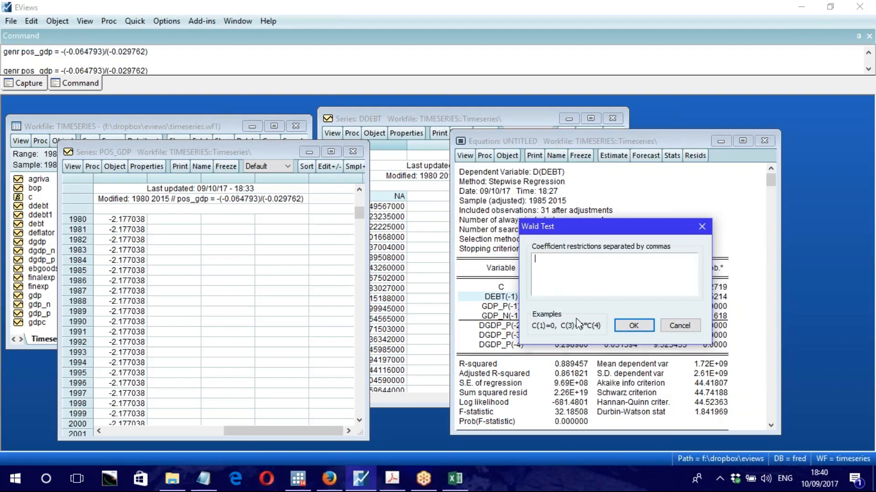
left_click(678, 325)
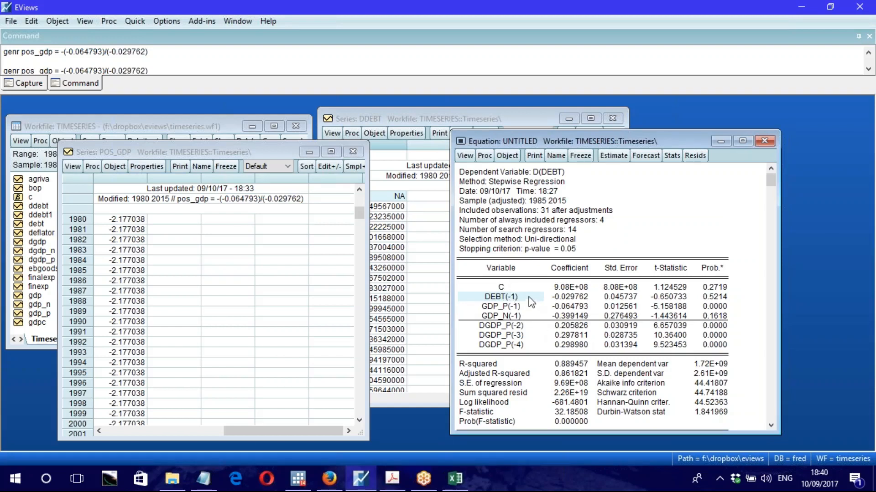
left_click(465, 155)
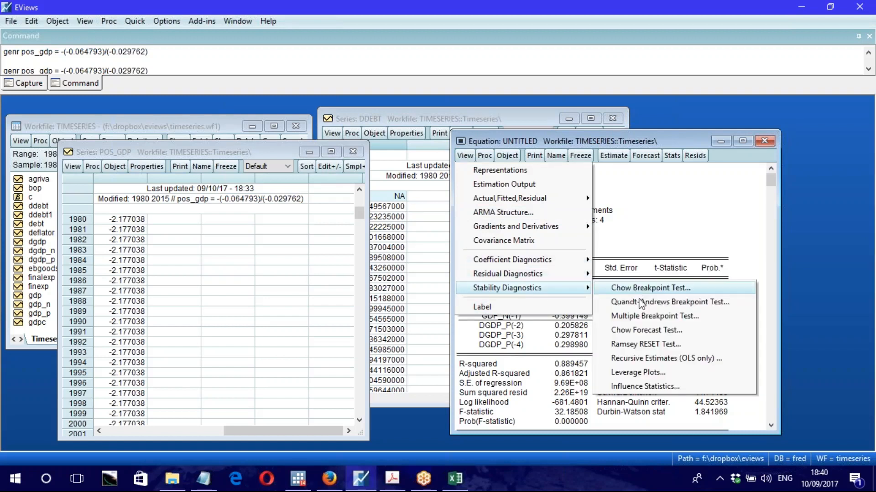
mouse_move(556, 265)
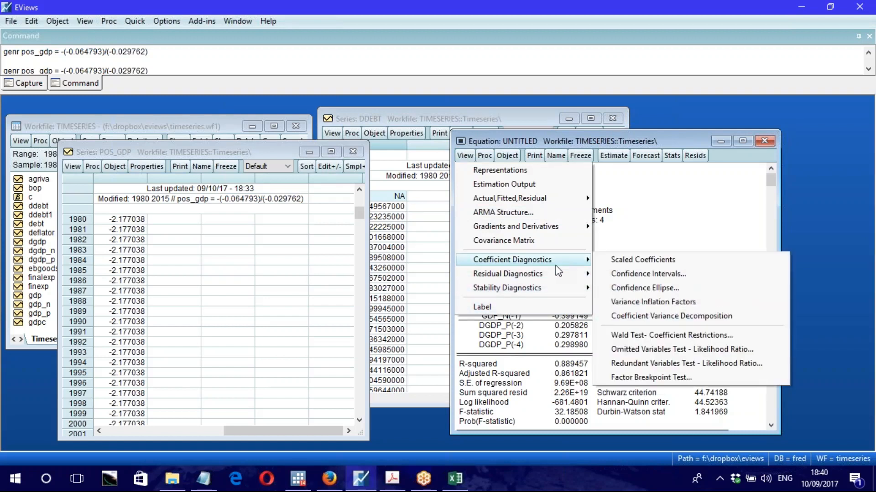
left_click(658, 222)
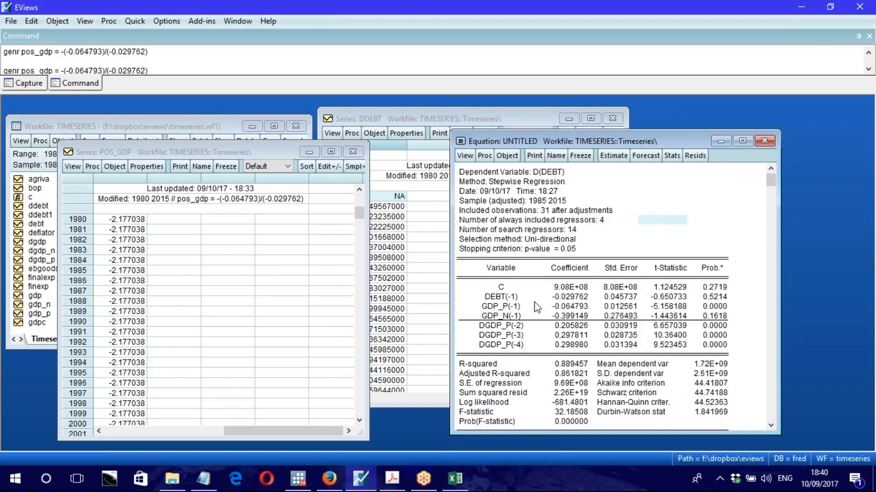
- Examine whether GDP_P(-1) and GDP_N(-1) affect the dependent variable D(DEBT) symmetrically by comparing their coefficients
left_click(507, 307)
left_click(509, 315)
left_click(508, 306)
left_click(508, 314)
left_click(509, 306)
left_click(509, 315)
left_click(509, 307)
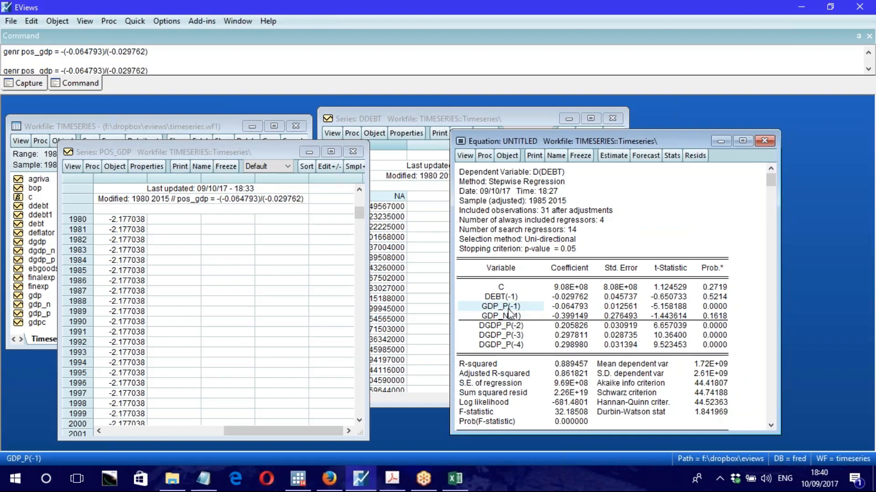
left_click(509, 316)
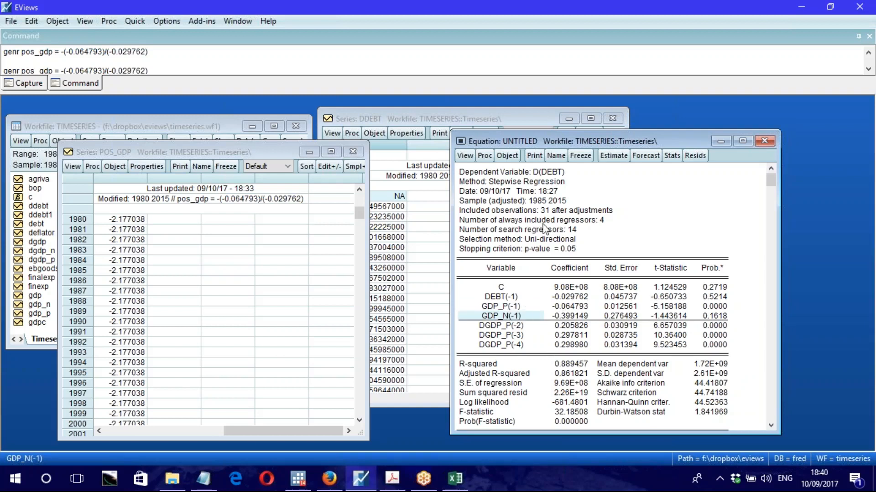
left_click(546, 173)
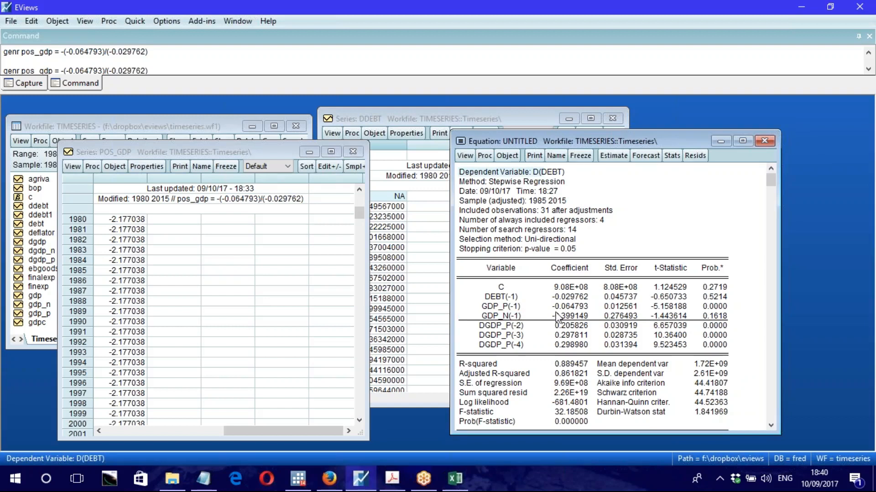
left_click(509, 317)
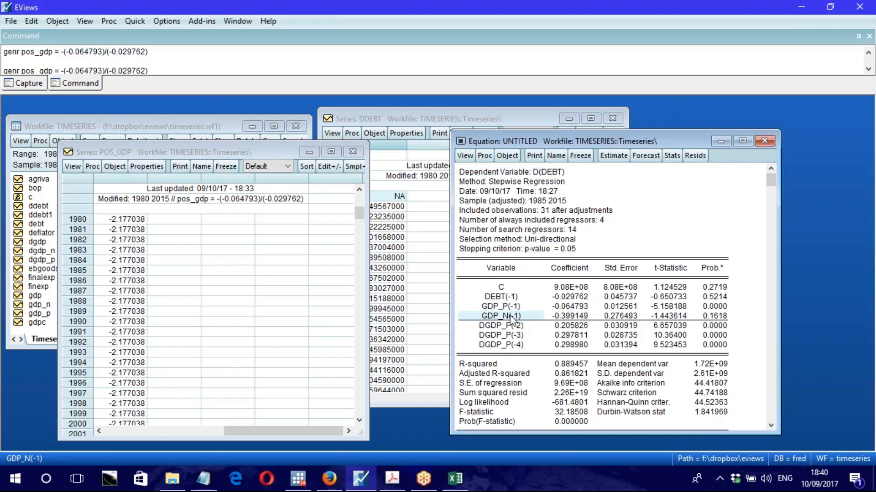
left_click(574, 315)
left_click(574, 306)
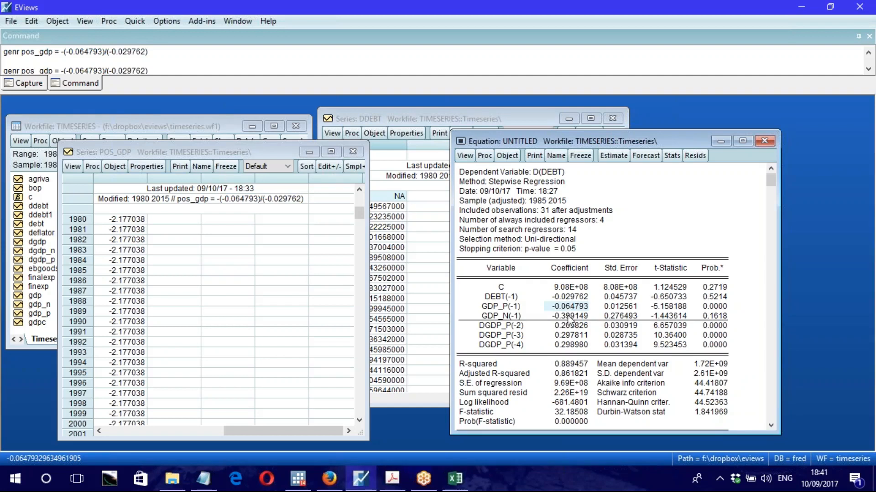
- Examine the coefficients that form the two long-run ratios, GDP_P(-1) over DEBT(-1) and GDP_N(-1) over DEBT(-1)
left_click(508, 309)
left_click(554, 309)
left_click(508, 310)
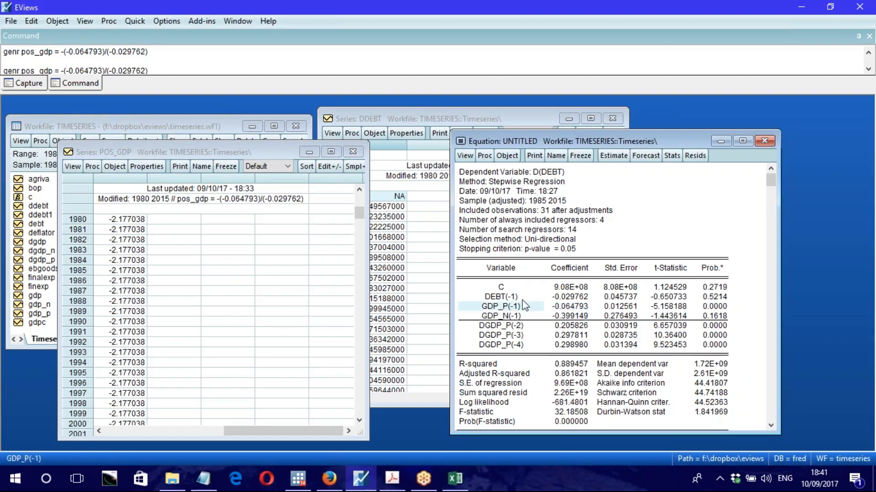
left_click(513, 299)
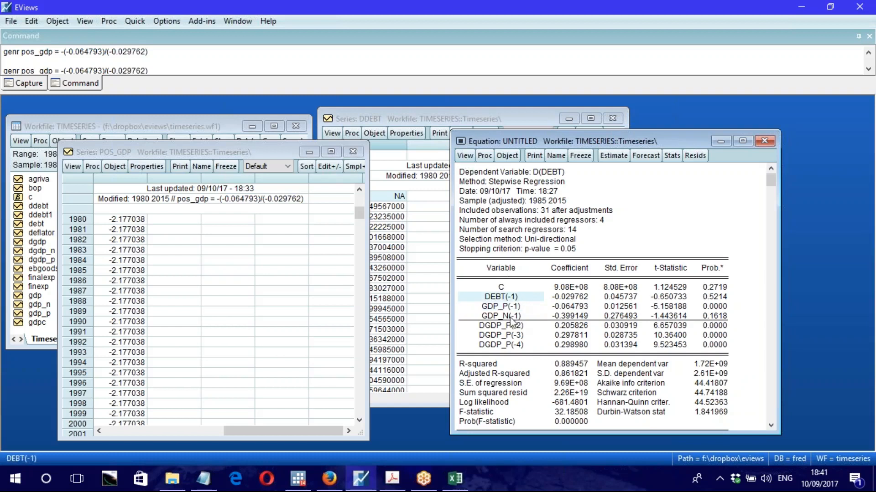
left_click(510, 317)
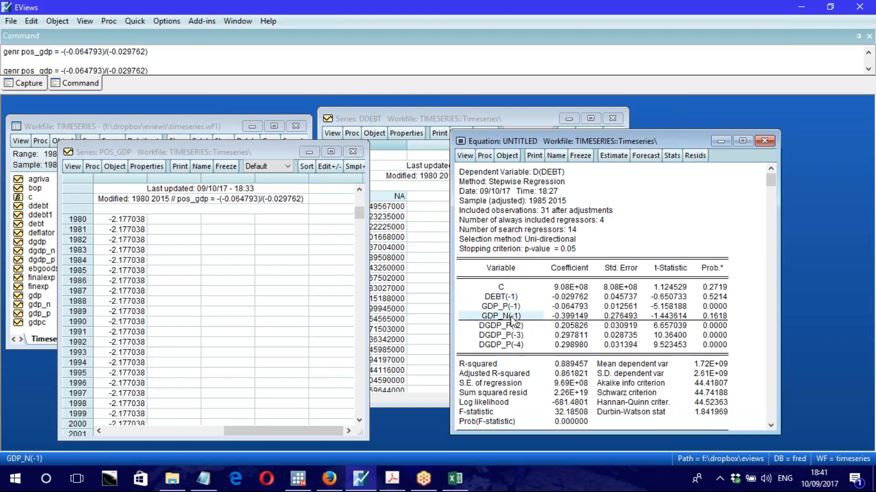
left_click(567, 317)
left_click(569, 297)
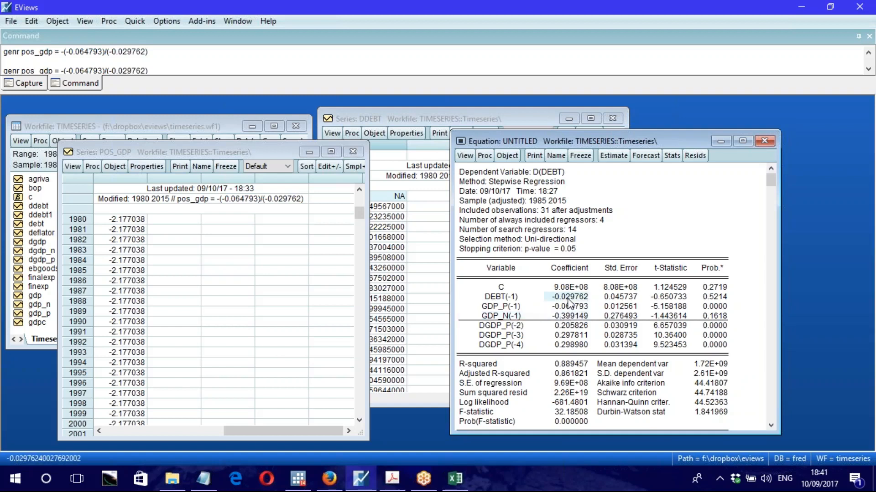
- Set up a Wald coefficient restrictions test for long-run symmetry with the restriction -C(3)/C(2) = -C(4)/C(2)
left_click(465, 156)
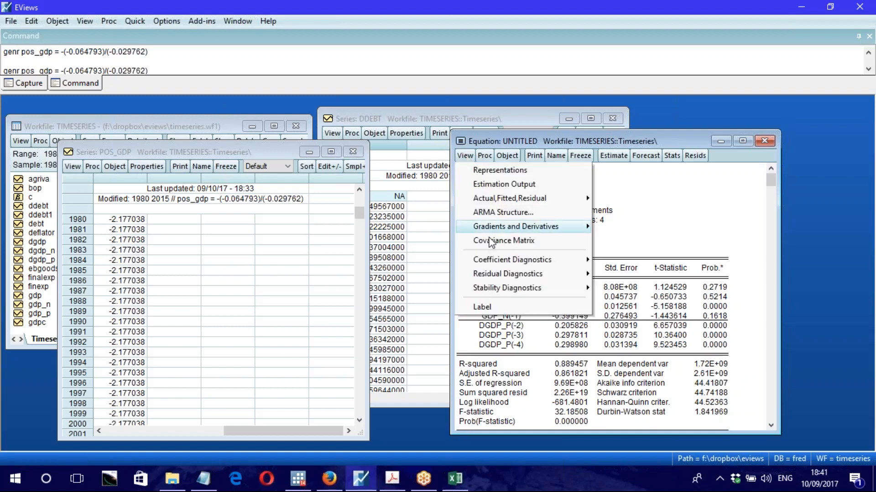
mouse_move(518, 266)
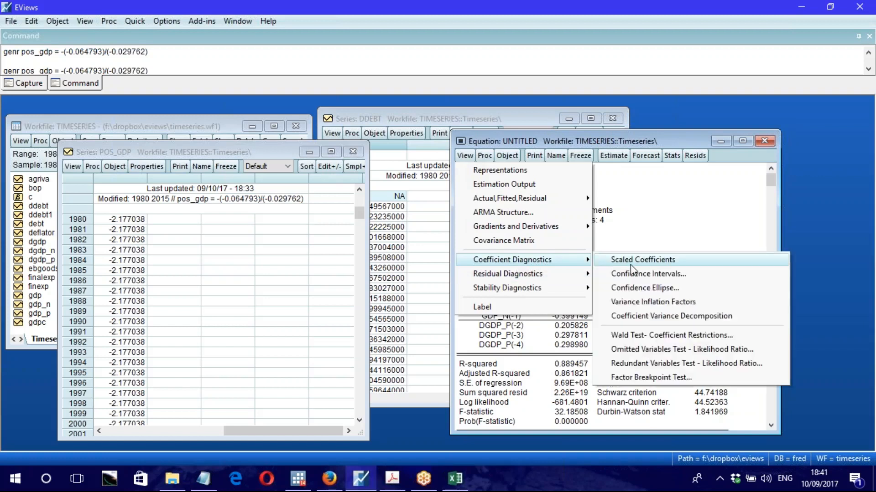
left_click(671, 335)
left_click_drag(587, 225, 589, 274)
type("-C(3)/C(2) = -C(4)/C(2")
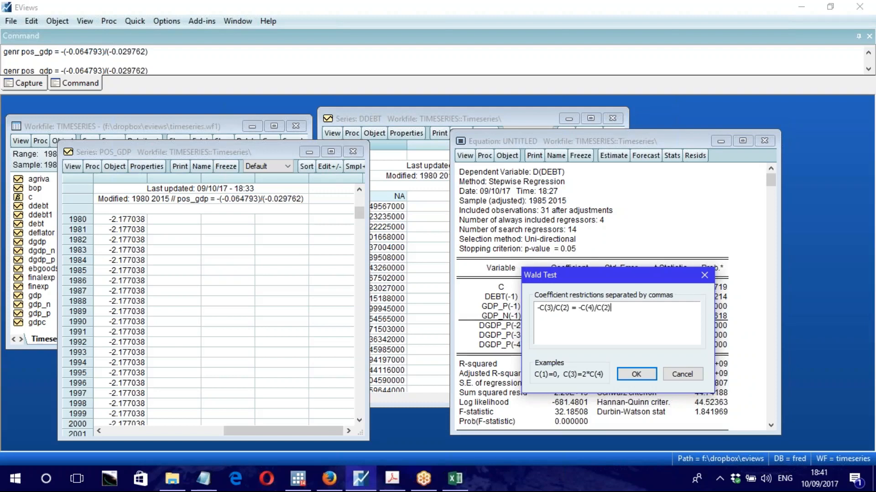
left_click_drag(537, 308, 720, 274)
- Examine the positive ratio -C(3)/C(2) and the negative ratio -C(4)/C(2) in the Wald test restriction
left_click(634, 307)
left_click_drag(628, 303, 687, 305)
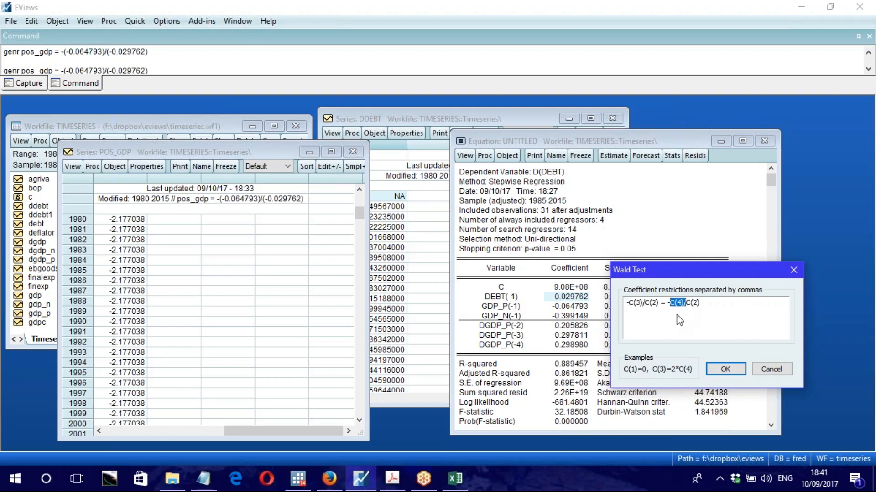
left_click(662, 305)
left_click_drag(666, 304, 703, 306)
- Re-enter the minus signs in front of C(3) and C(4) in the Wald test restriction
left_click(629, 302)
key("BackSpace")
type("-")
left_click(670, 303)
key("BackSpace")
type("-")
left_click(680, 304)
left_click_drag(681, 304, 675, 308)
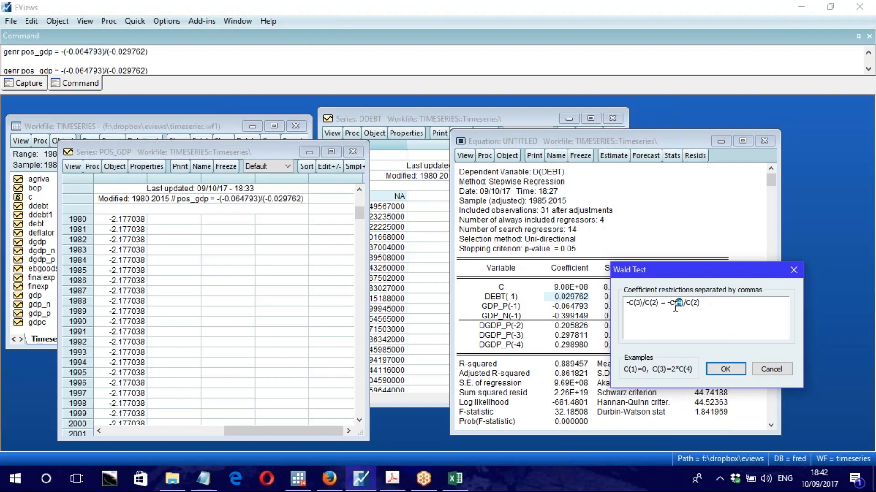
left_click(628, 304)
type("-")
- Examine the complete symmetry restriction and its equals sign as the null hypothesis of the Wald test
left_click_drag(627, 304, 707, 305)
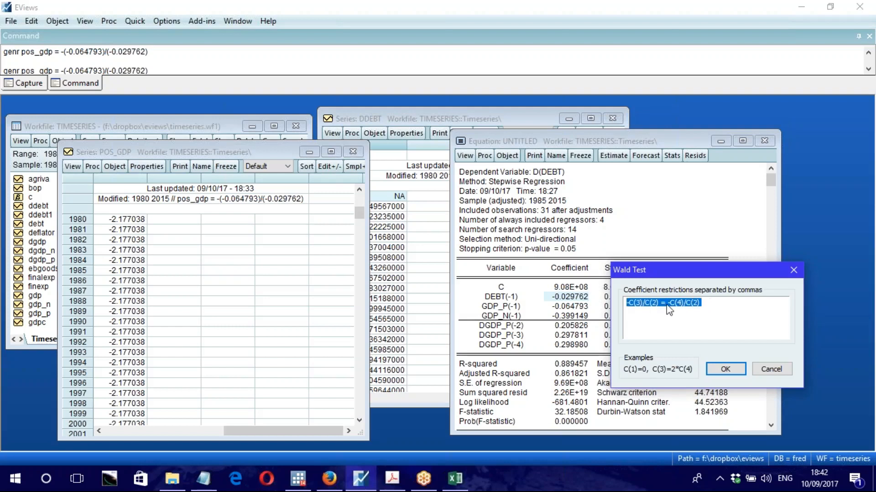
left_click_drag(672, 270, 683, 267)
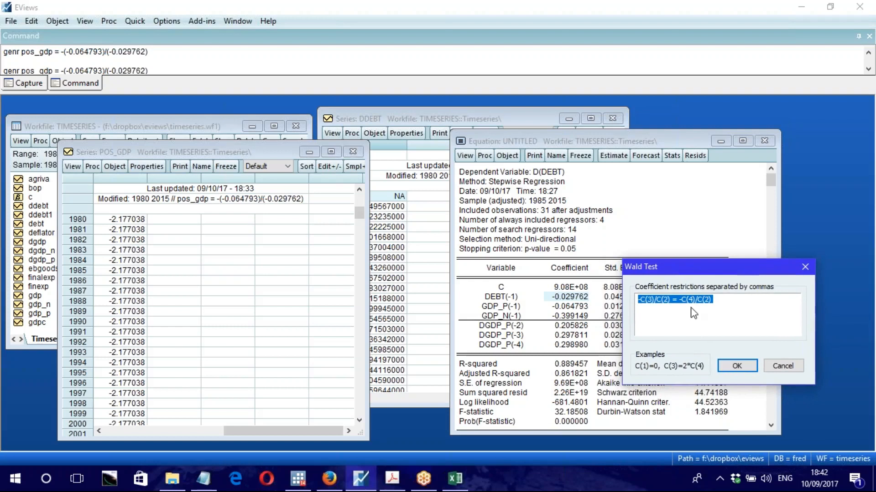
left_click(679, 299)
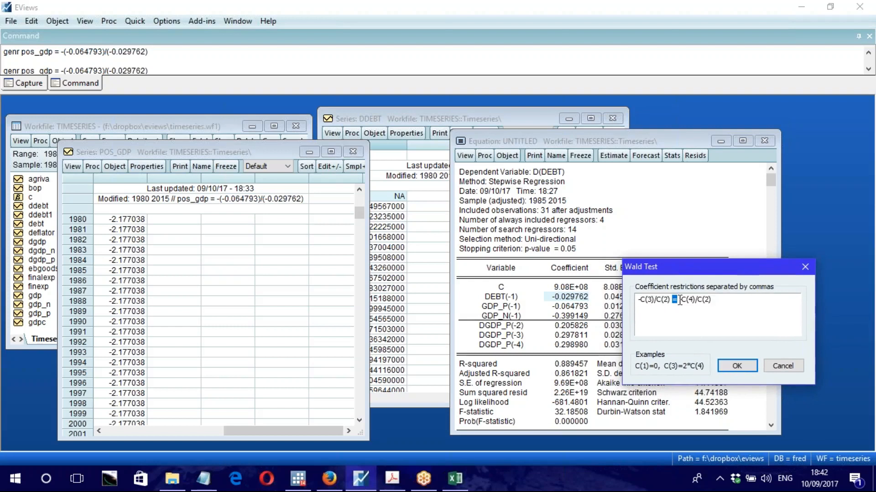
left_click_drag(717, 302, 629, 304)
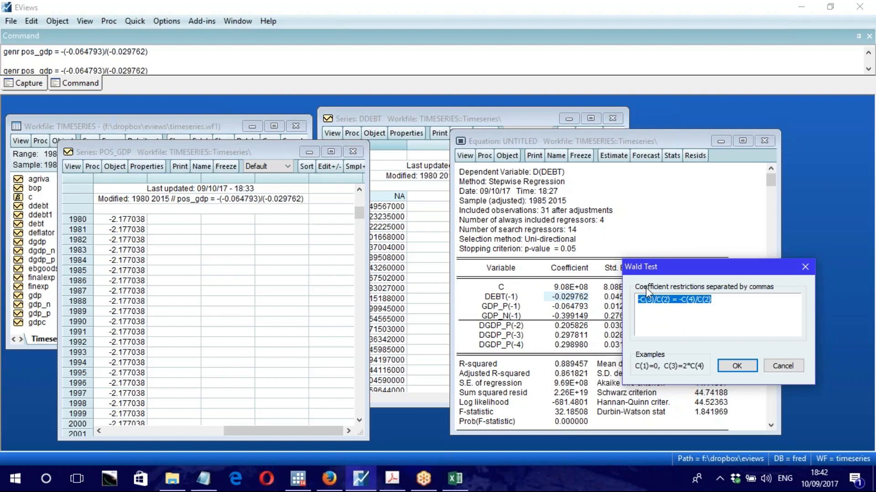
left_click(654, 299)
left_click_drag(710, 301, 638, 301)
left_click(691, 300)
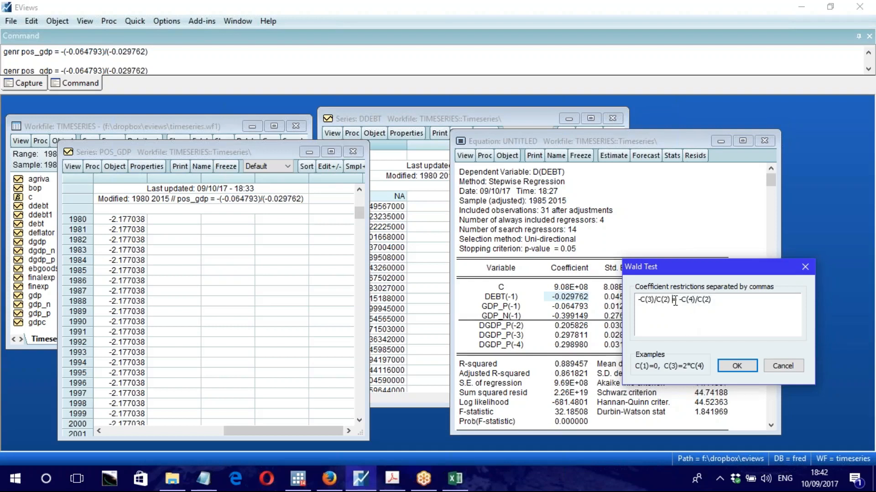
- Run the Wald test of the long-run symmetry restriction and examine its F-statistic and corresponding probability
double_click(677, 301)
left_click(735, 366)
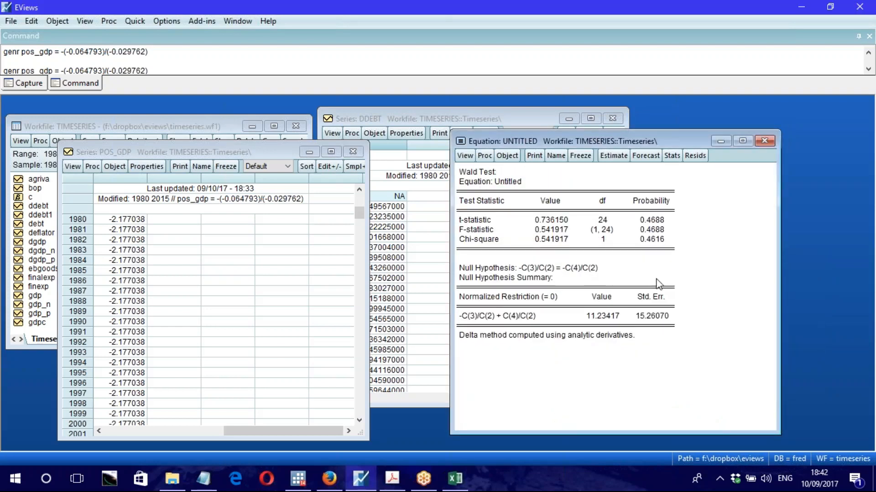
left_click(481, 231)
left_click(554, 229)
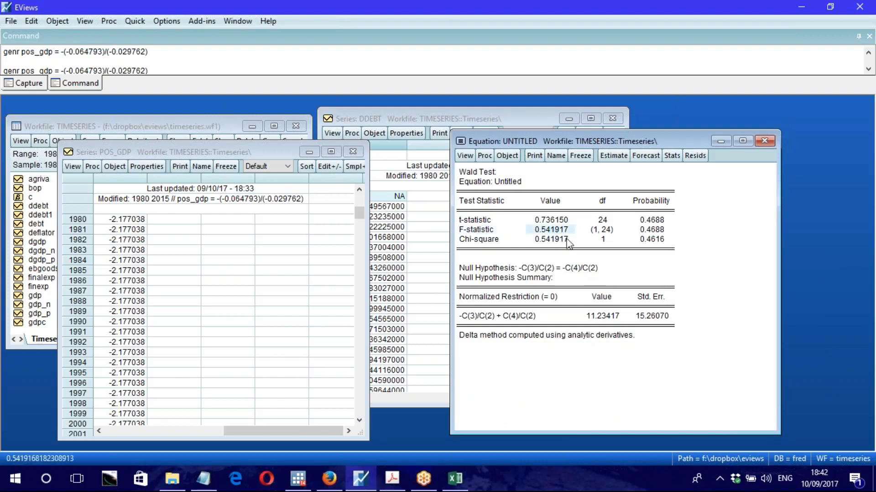
left_click(652, 231)
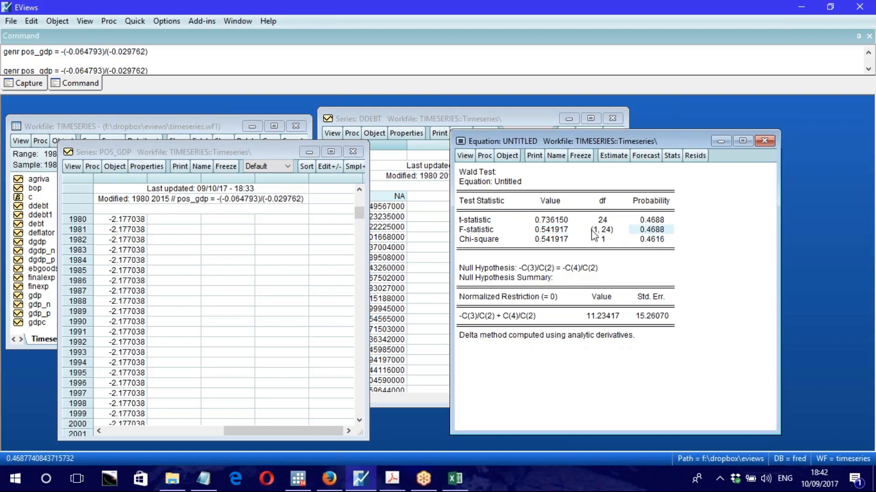
left_click(545, 232)
left_click(654, 230)
- Examine the null hypothesis -C(3)/C(2) = -C(4)/C(2) against the F-statistic, its probability and the t-statistic
left_click(529, 272)
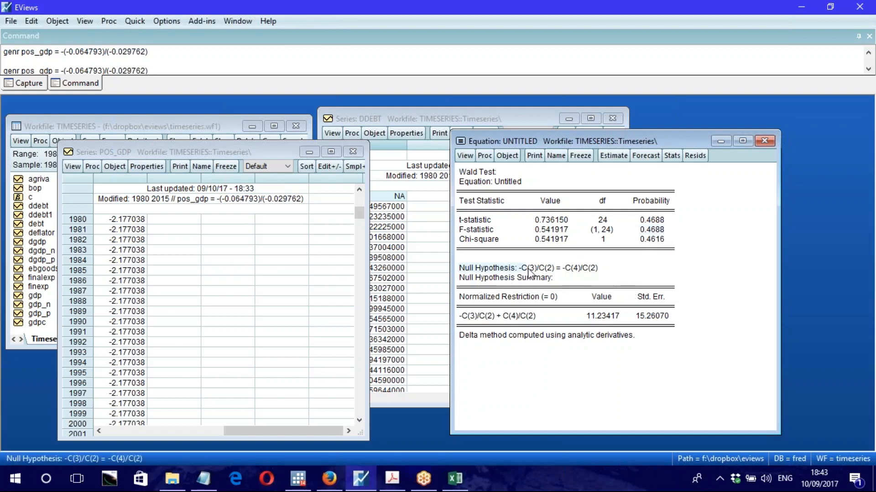
left_click(579, 271)
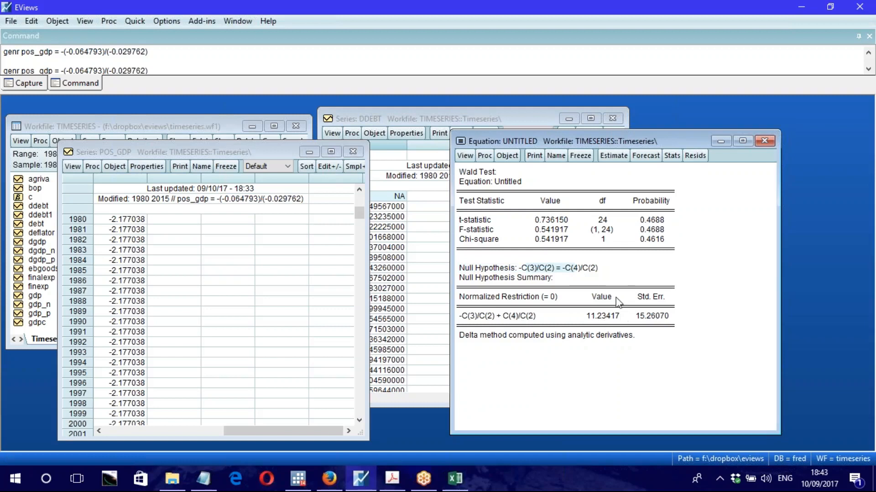
left_click(648, 231)
left_click(564, 230)
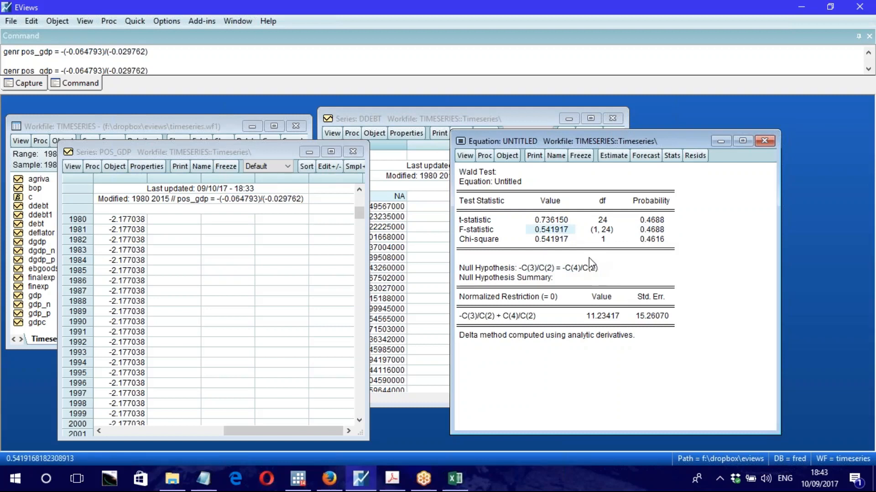
left_click(652, 230)
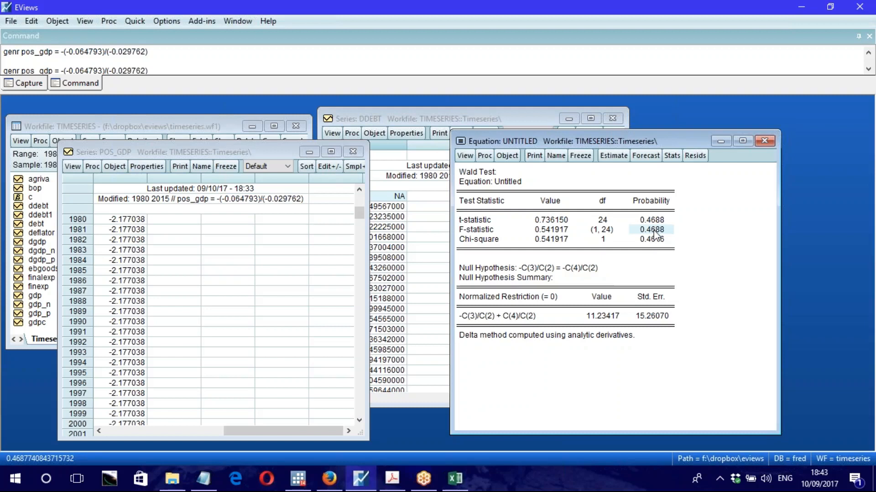
left_click(550, 269)
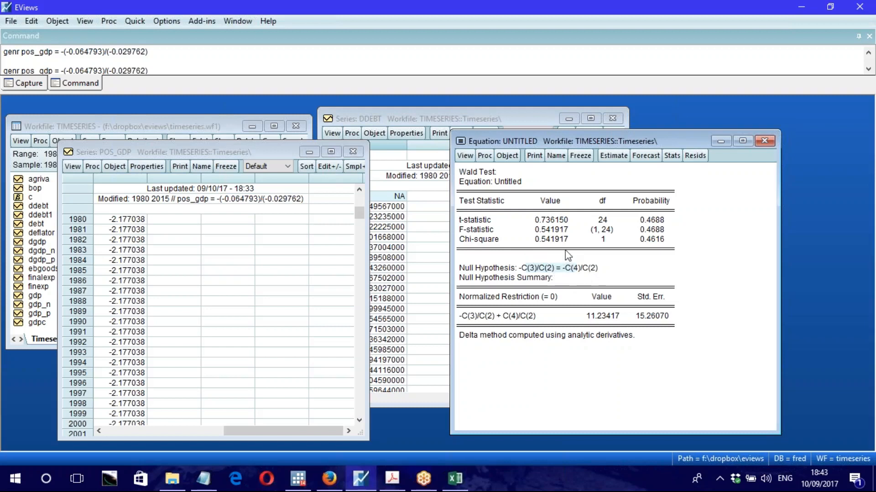
left_click(477, 221)
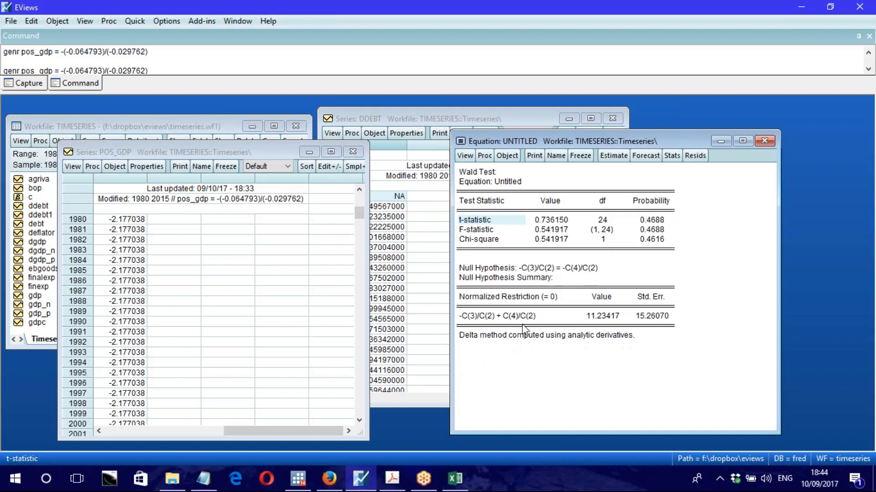
- Switch to Stata, enlarge the results area and search for the NARDL package with findit nardl
left_click(298, 478)
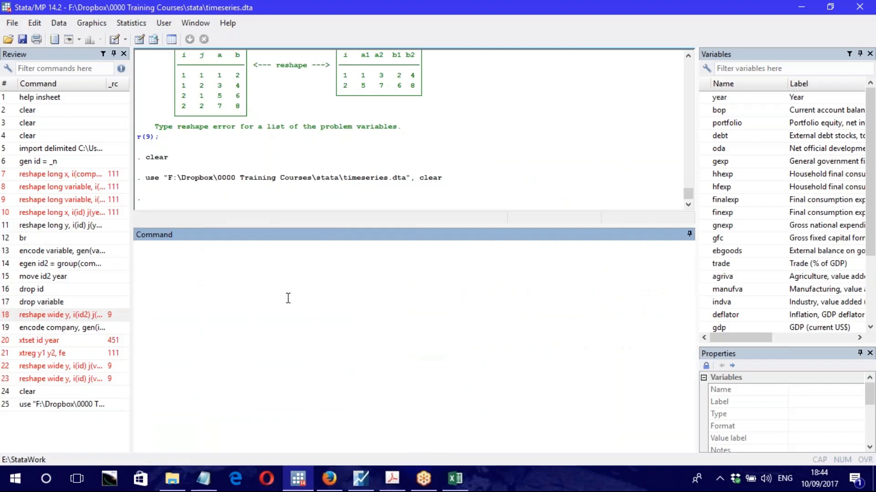
left_click_drag(356, 227, 338, 326)
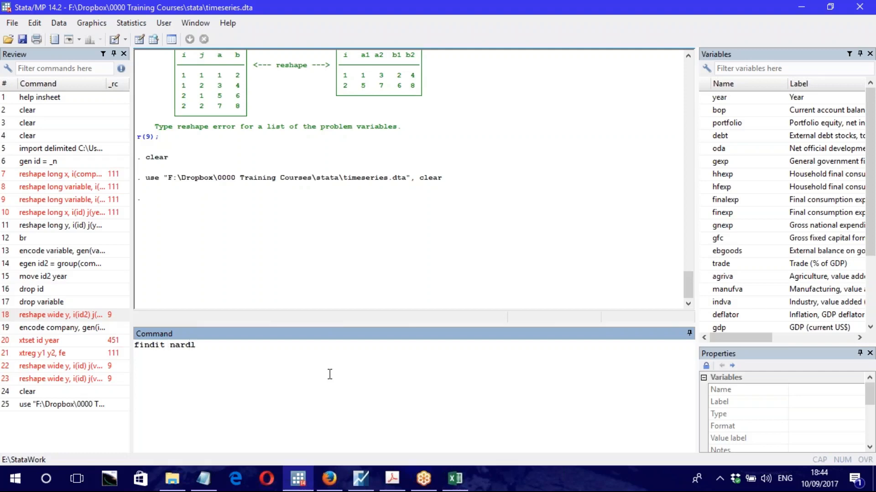
key("Return")
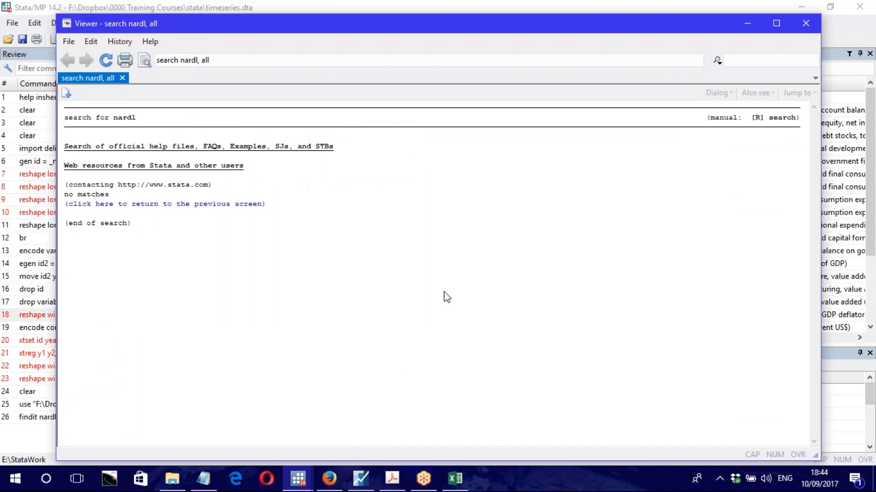
left_click(748, 25)
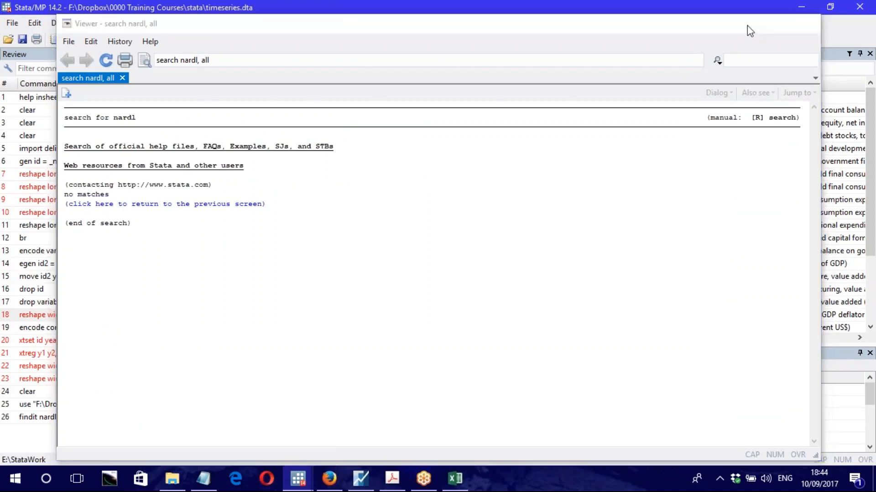
- Switch to Firefox and examine the greenwoodeconomics.com publications page offering the NARDL multiplier code for Stata and EViews
left_click(329, 478)
left_click(299, 149)
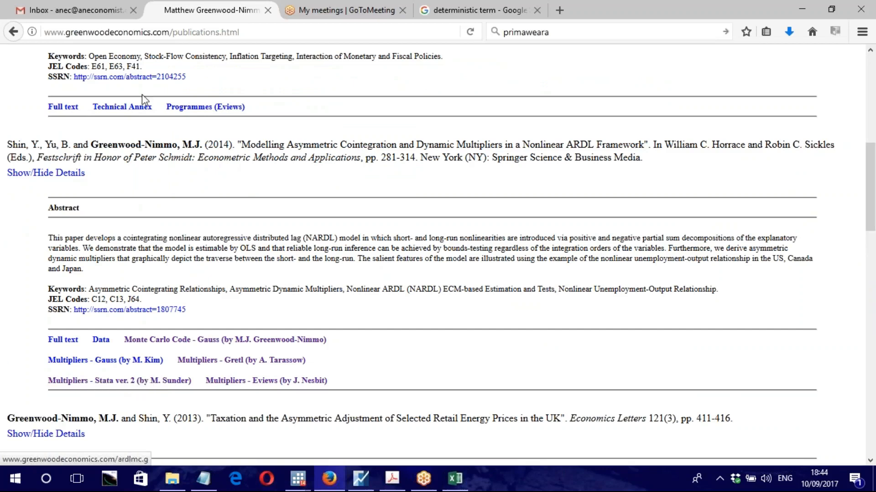
left_click_drag(66, 33, 148, 35)
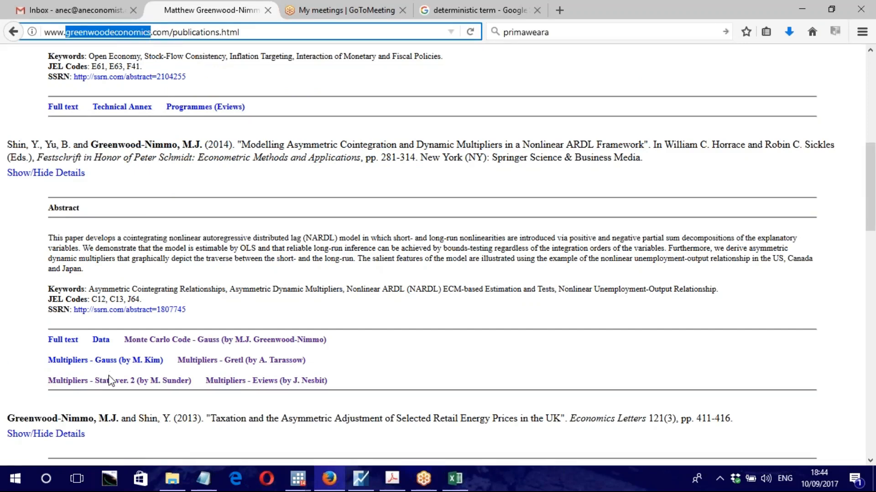
- Switch to File Explorer and open the Stata Files folder inside Dropbox
left_click(172, 479)
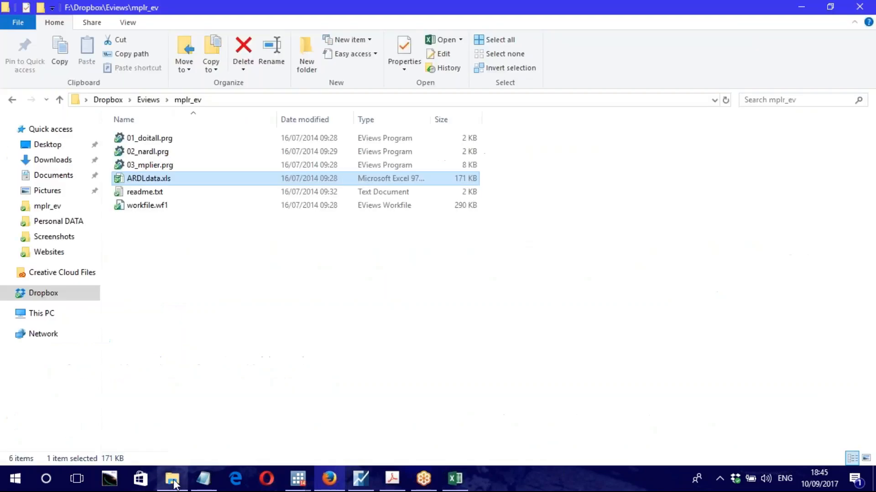
left_click(108, 99)
scroll(238, 298, "down", 8)
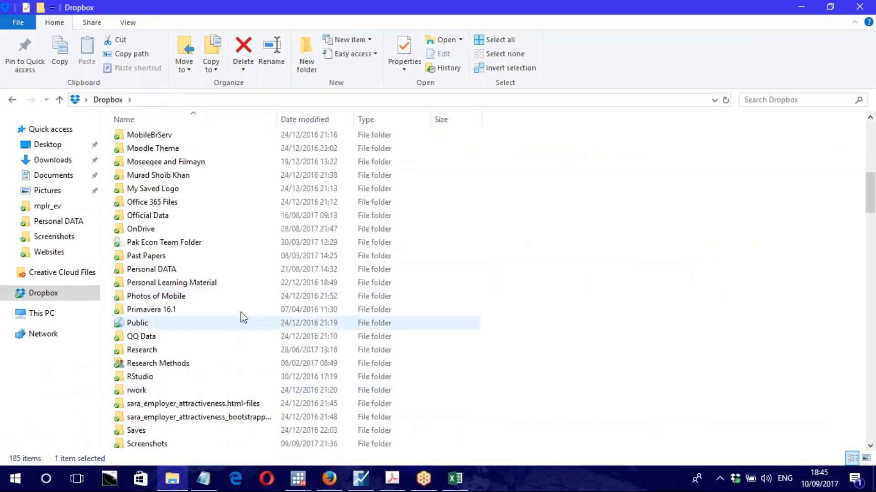
scroll(235, 301, "down", 5)
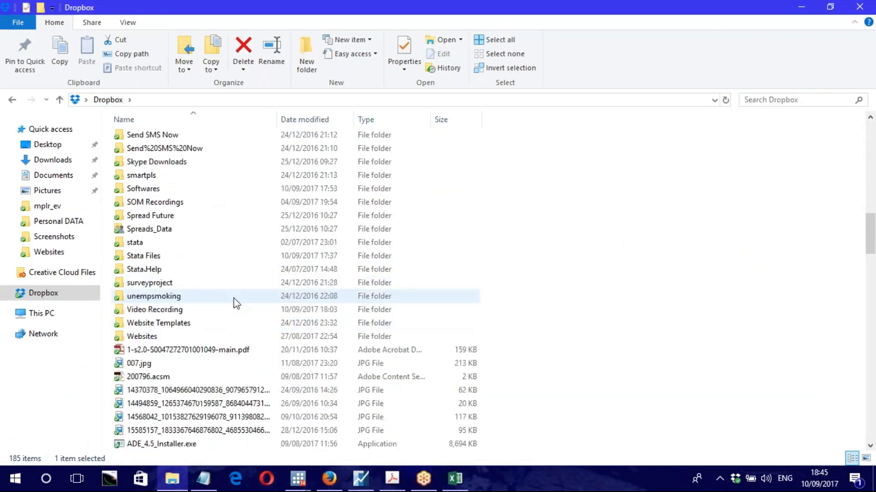
double_click(150, 175)
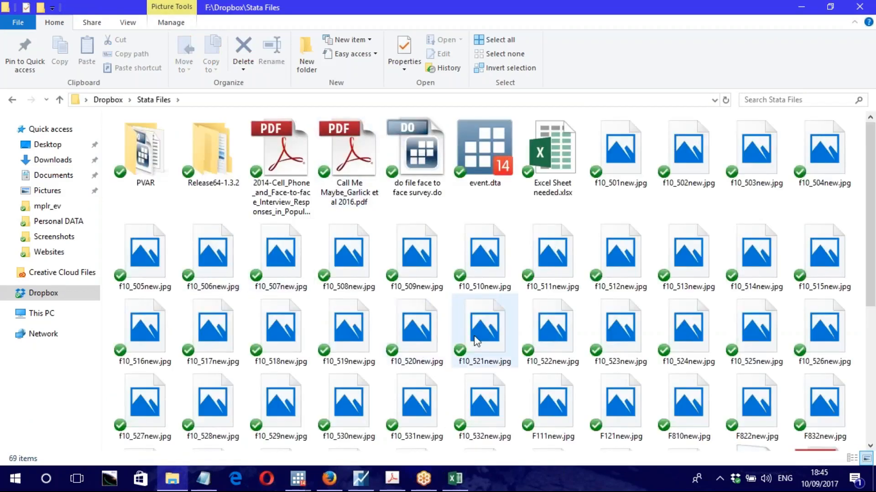
- Find the NARDL files in the Stata Files folder and examine nardl_stata.zip and the accompanying extracted files
scroll(477, 342, "down", 5)
left_click(342, 295)
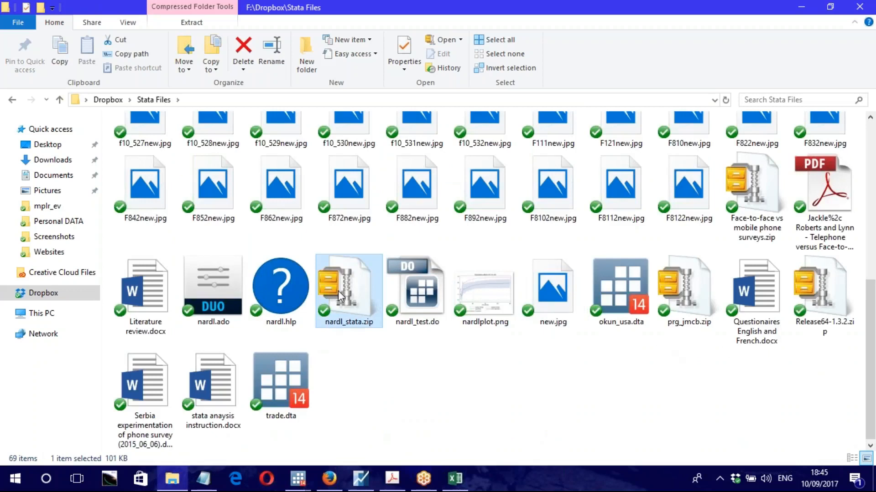
left_click(432, 323)
left_click(295, 306)
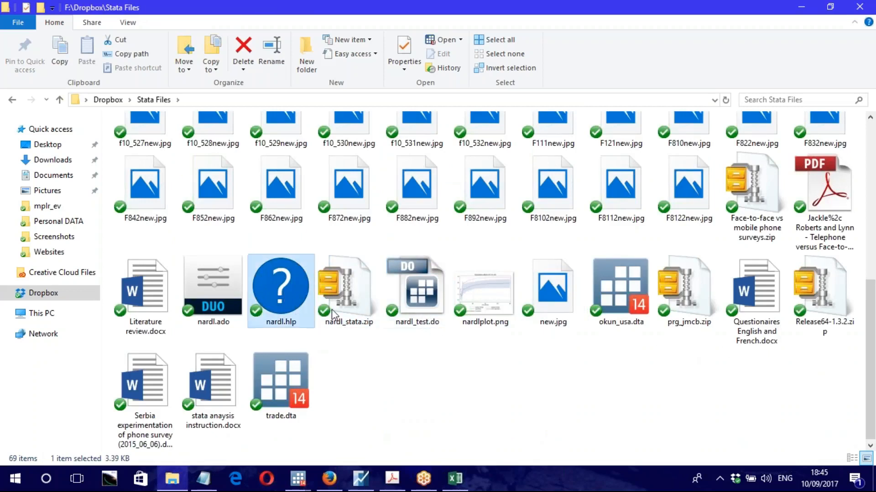
left_click(488, 303)
left_click(283, 301)
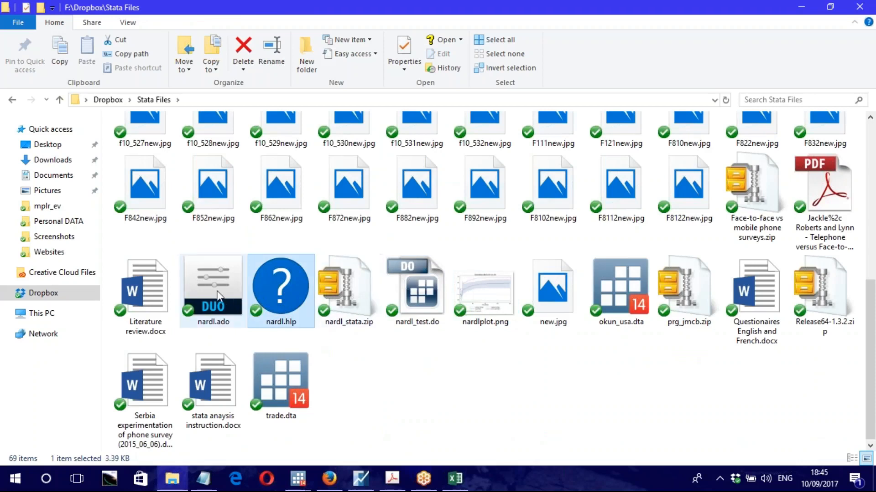
- Copy nardl.ado and nardl.hlp together from the Stata Files folder
left_click(212, 323)
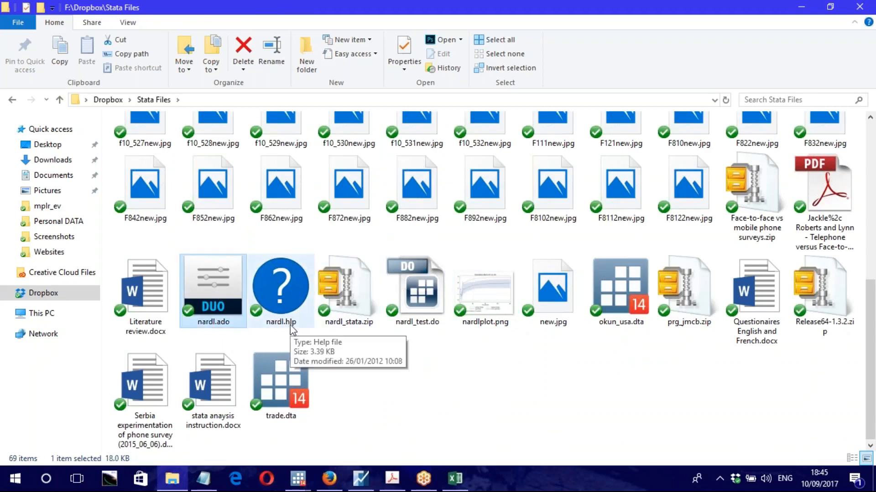
left_click(281, 296, "ctrl")
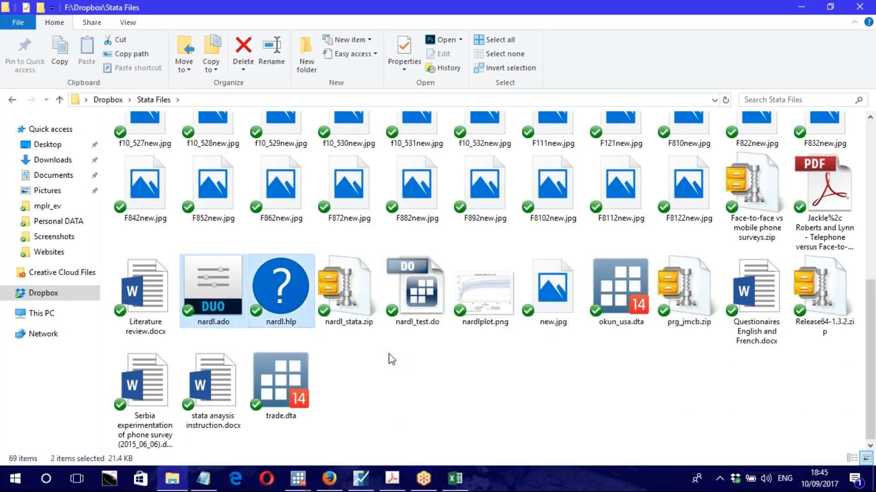
right_click(286, 302)
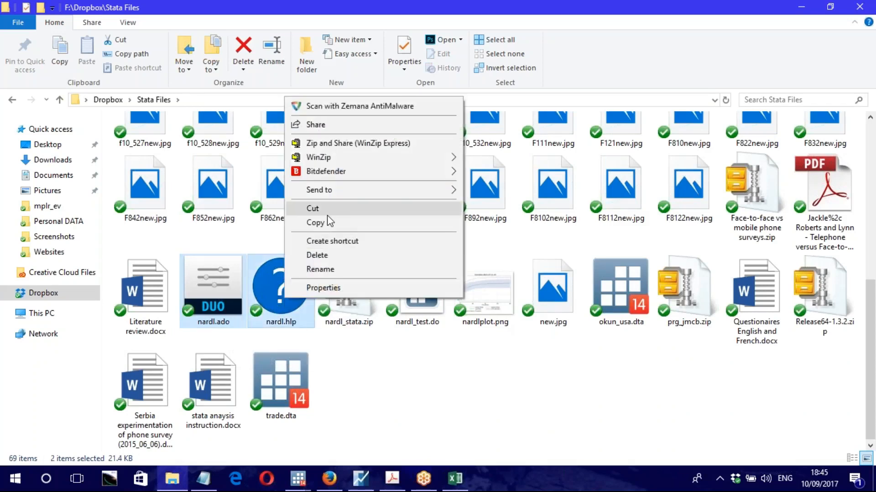
left_click(319, 222)
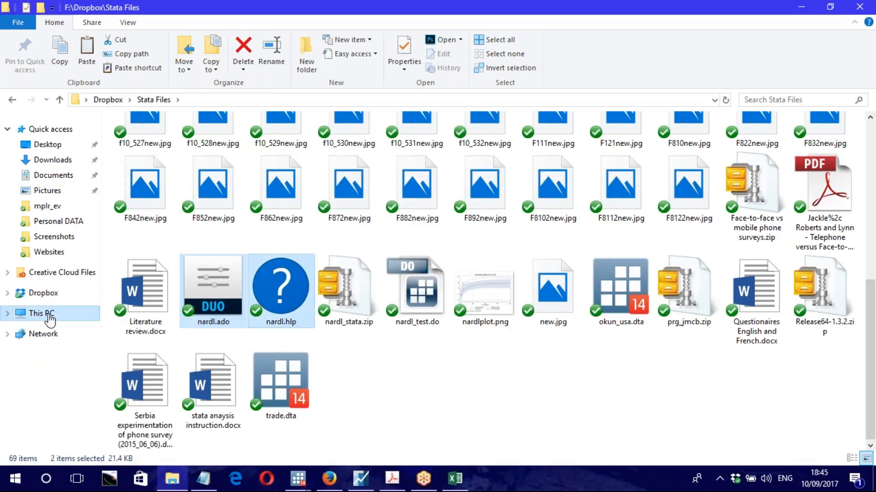
- Open C:\ado\plus and locate the n subfolder as the destination for the NARDL files
left_click(49, 316)
double_click(350, 277)
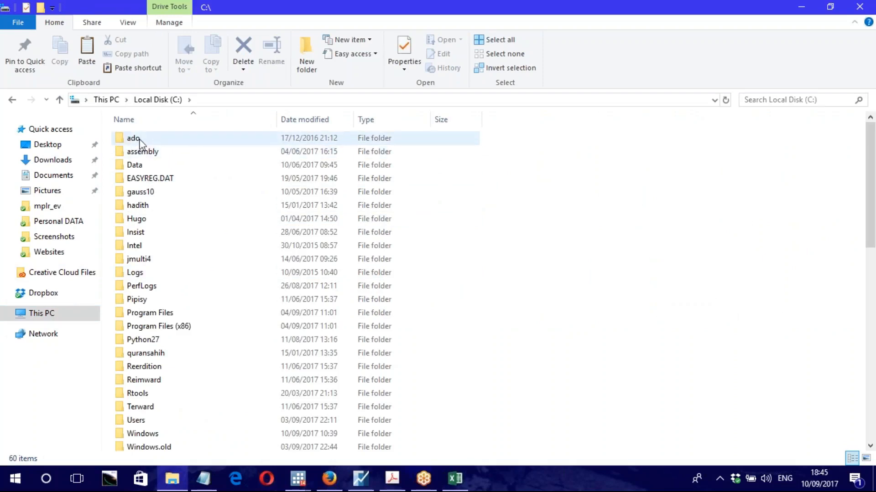
double_click(133, 139)
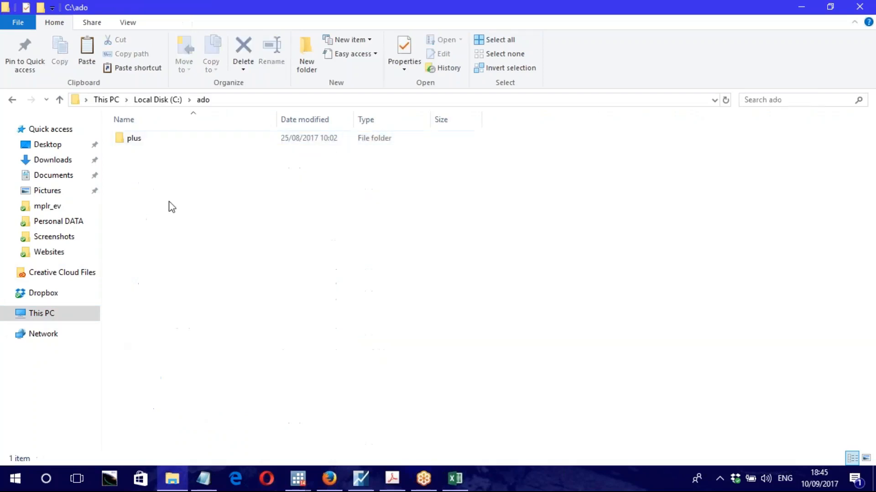
double_click(136, 139)
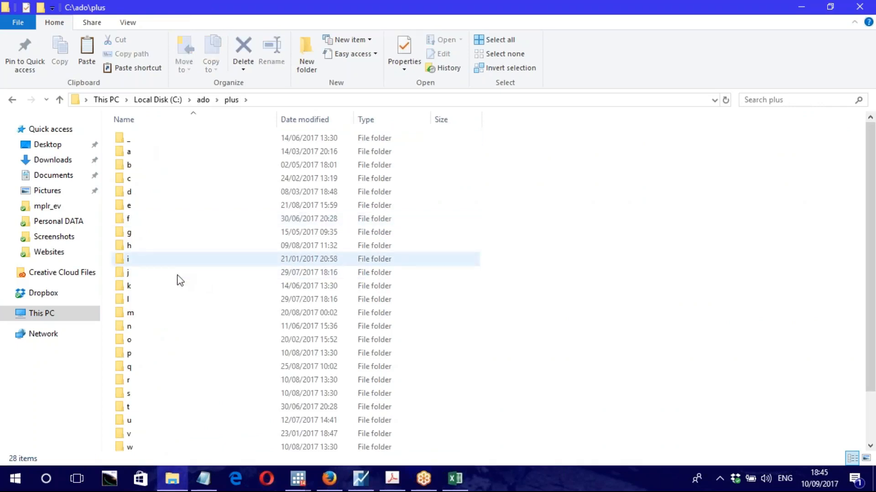
scroll(182, 296, "down", 2)
mouse_move(252, 321)
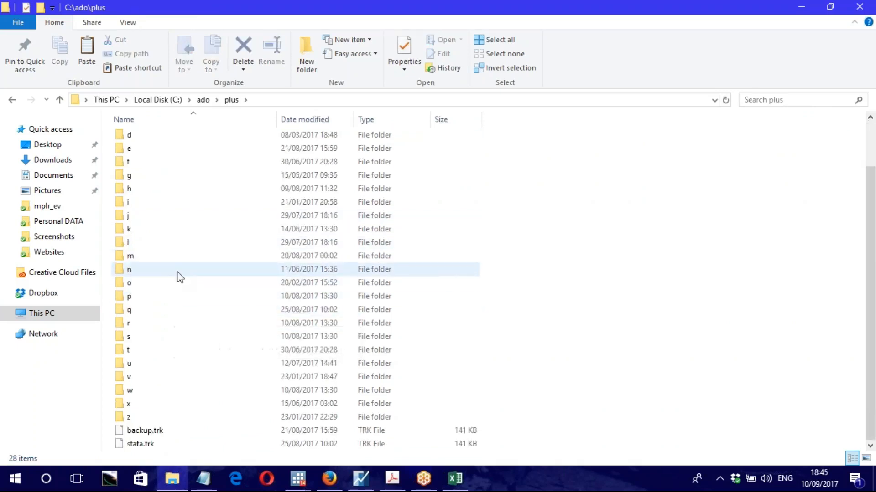
mouse_move(132, 271)
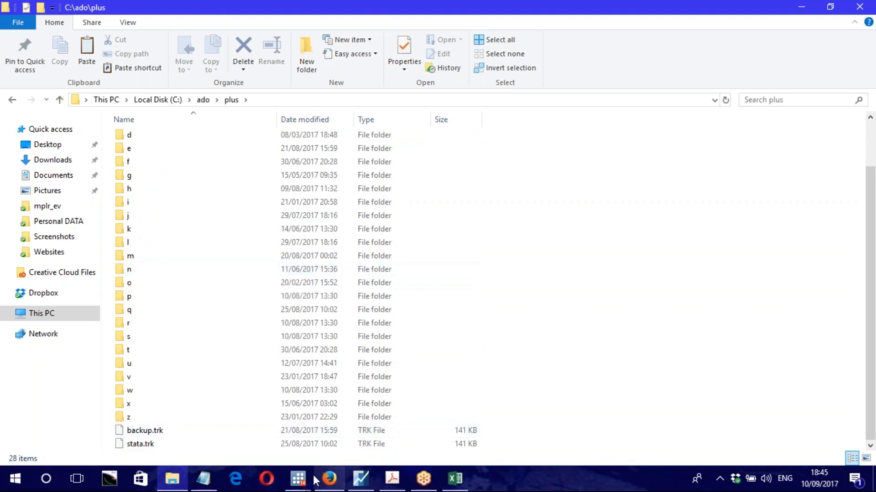
- Switch to Stata and write the general syntax nardl dv indepvar, options as a command without running it
mouse_move(298, 479)
left_click(255, 420)
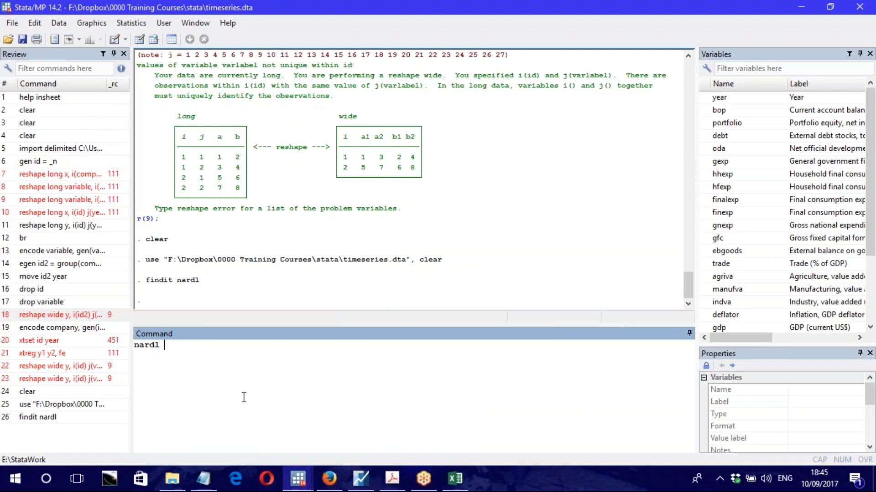
type("indepvar, options")
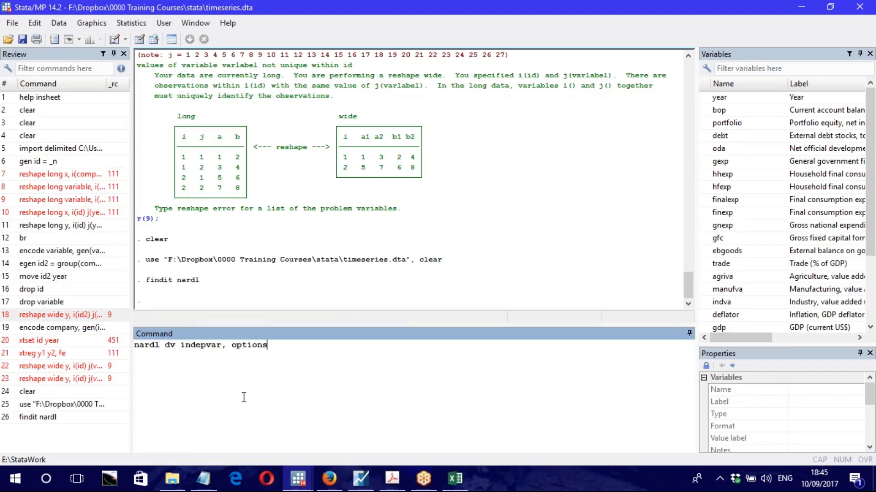
left_click_drag(136, 345, 261, 352)
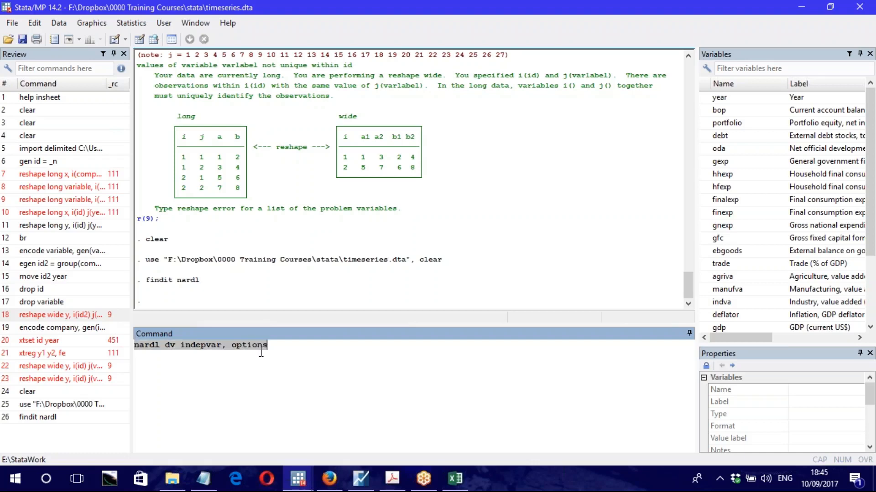
key("Right")
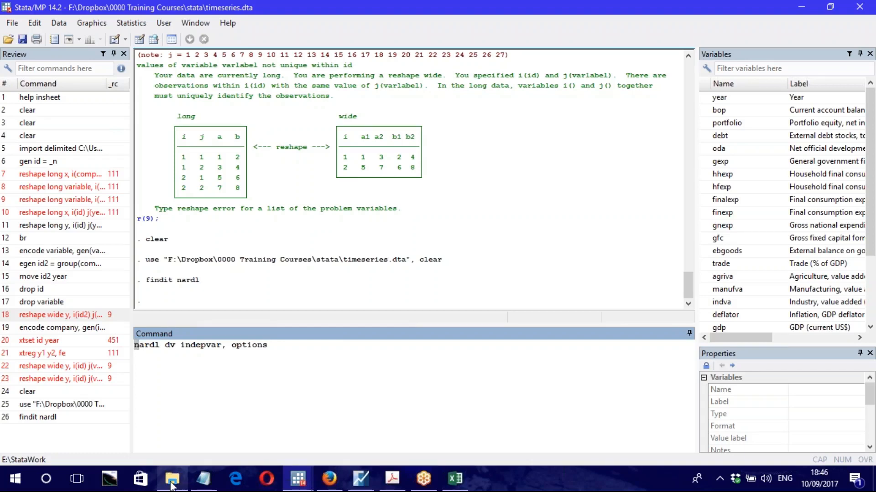
- Open the n subfolder of C:\ado\plus and examine the nardl.ado, nardl.hlp and nardl_test.do files in it
left_click(172, 478)
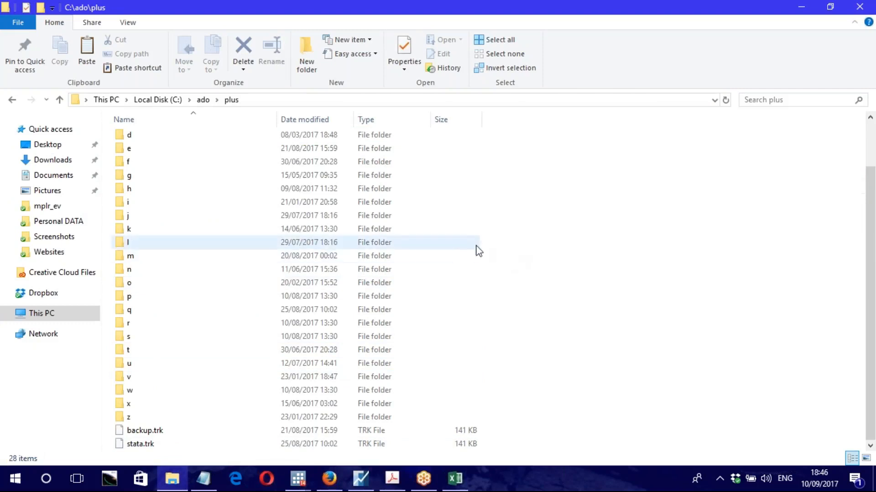
double_click(131, 272)
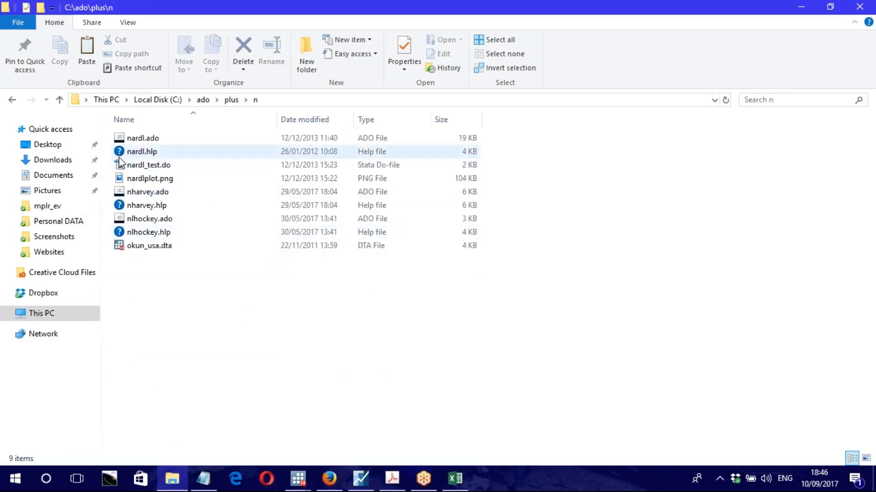
left_click(147, 141)
left_click(145, 153)
left_click(155, 167)
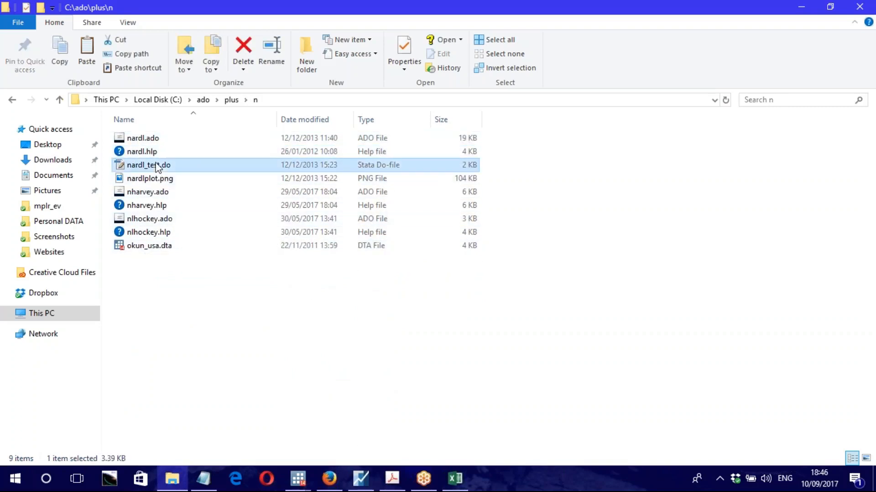
left_click(148, 156)
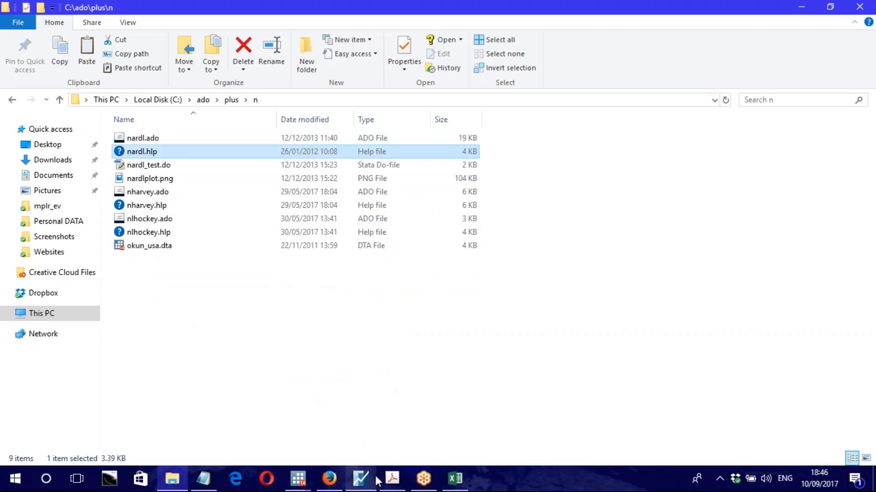
- Switch to Stata, replace the draft command with help nardl, run it and find the Examples section
mouse_move(298, 478)
left_click(283, 411)
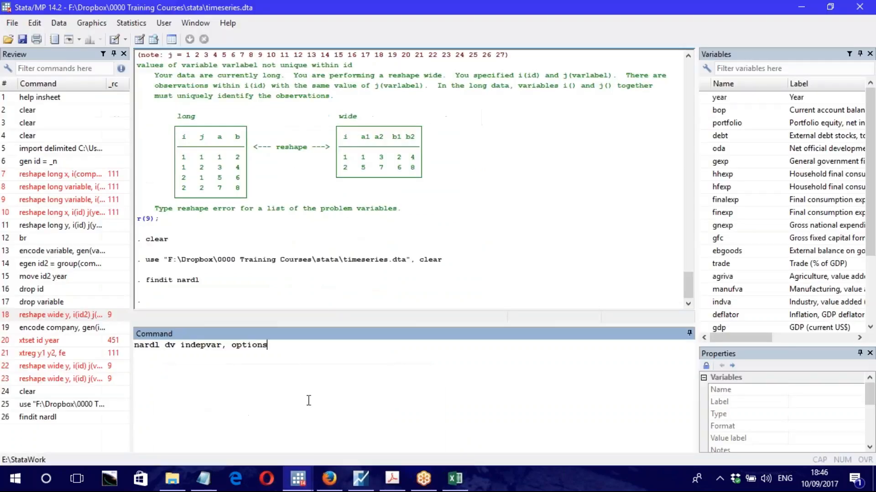
key("ctrl+a")
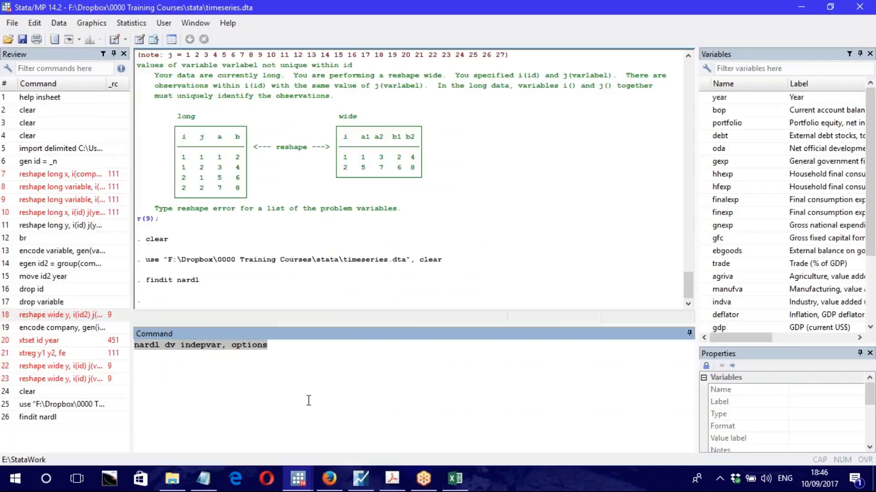
type("help nardl")
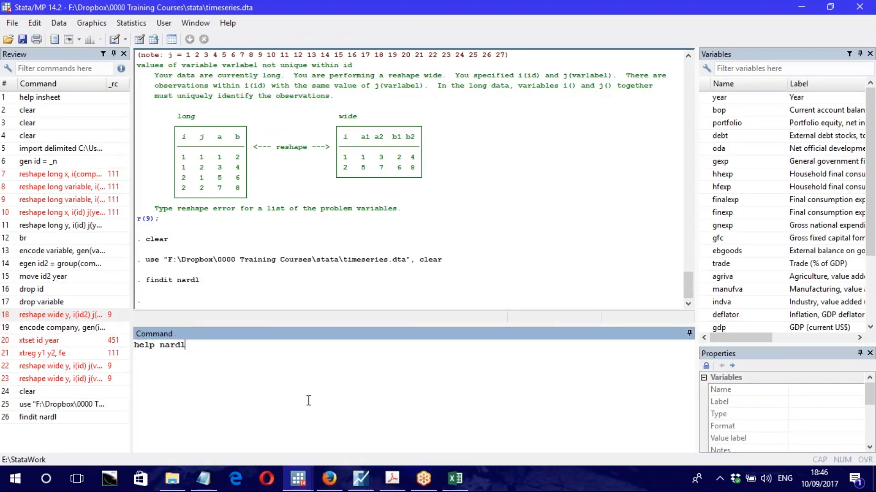
key("Return")
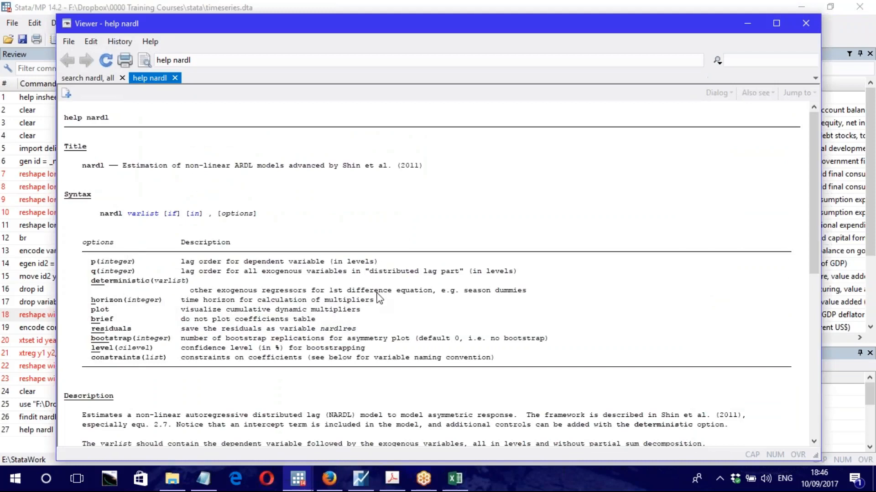
scroll(378, 299, "down", 8)
scroll(378, 298, "down", 3)
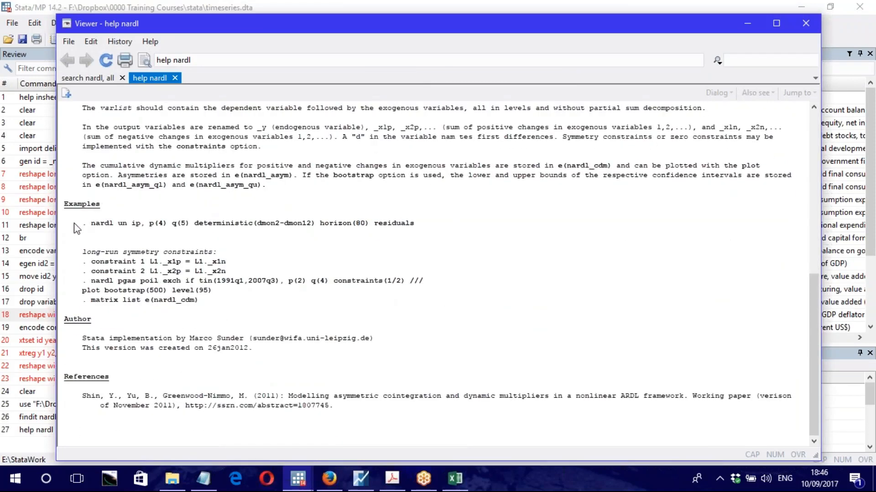
- Examine the first nardl example's variables, p and q lag orders, deterministic regressors, horizon and residuals option
left_click_drag(88, 225, 423, 226)
left_click(286, 229)
left_click_drag(90, 224, 137, 225)
left_click(130, 225)
left_click_drag(151, 226, 187, 231)
left_click(187, 231)
left_click_drag(200, 225, 316, 230)
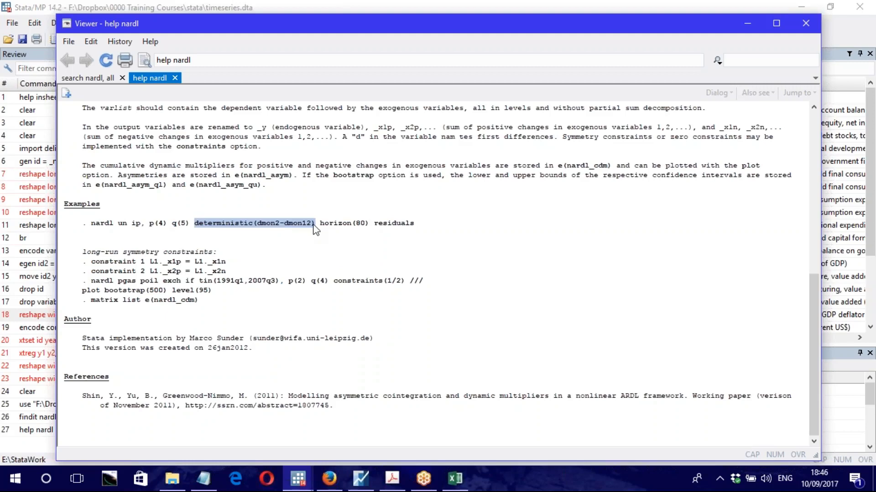
left_click(278, 228)
left_click_drag(257, 227, 312, 227)
left_click(265, 229)
left_click_drag(258, 227, 311, 230)
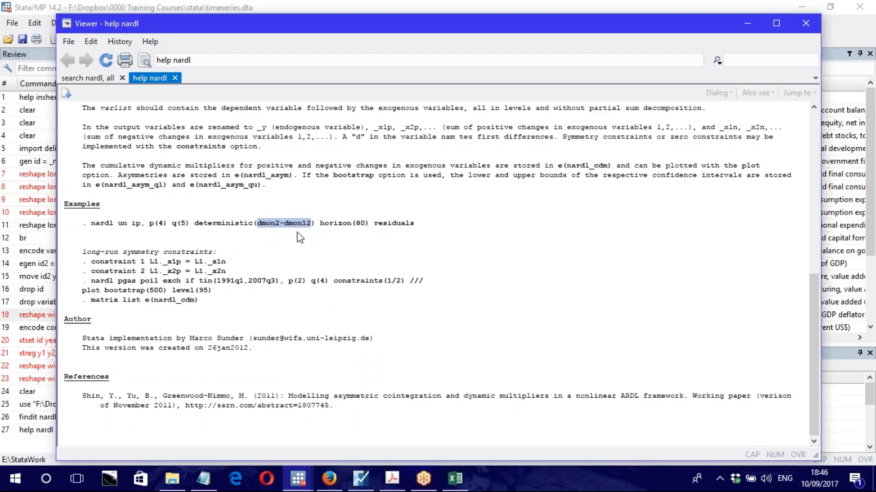
left_click(246, 226)
left_click_drag(320, 227, 367, 231)
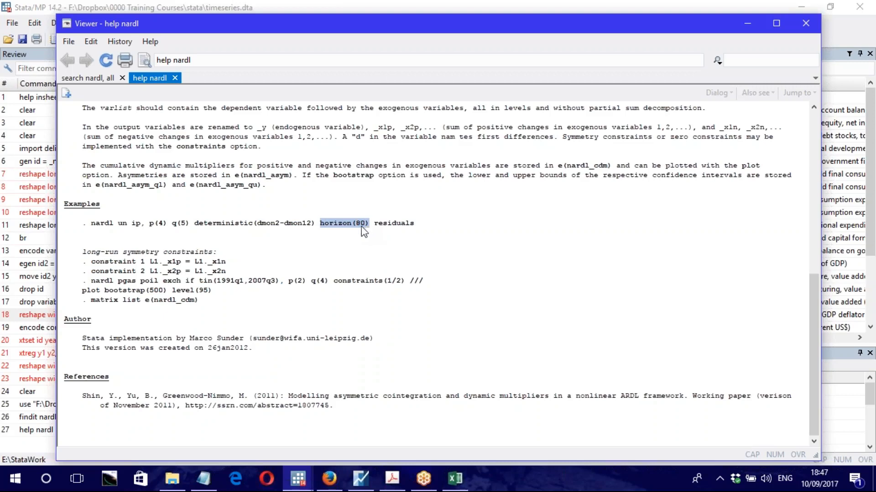
left_click_drag(374, 224, 416, 229)
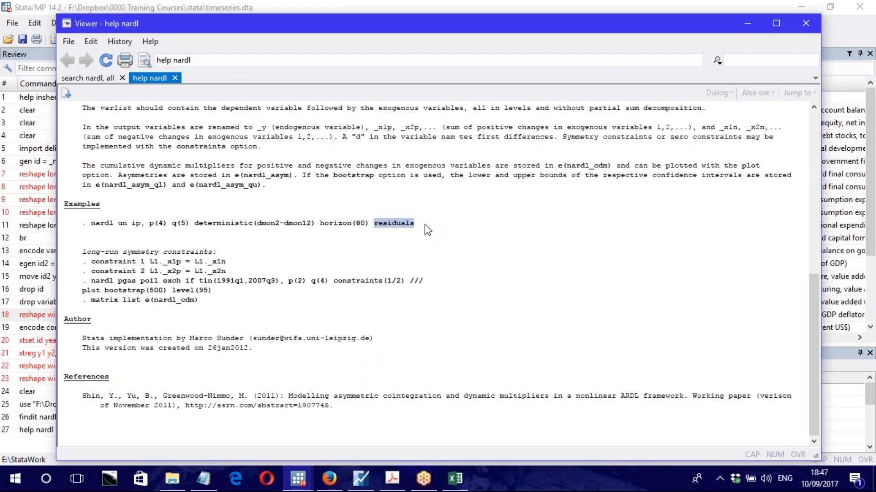
- Copy the first nardl example from the help page and paste it in as a new Stata command
left_click_drag(90, 224, 399, 236)
right_click(399, 234)
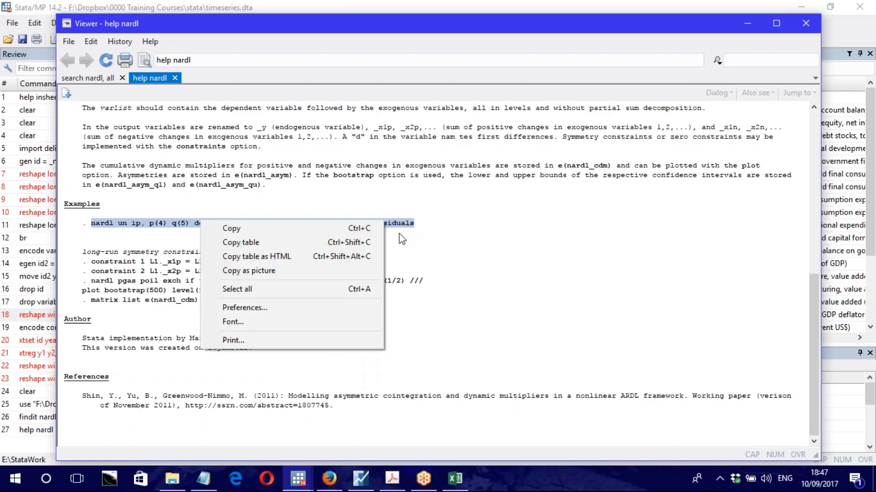
left_click(241, 234)
left_click(836, 402)
left_click(376, 376)
key("ctrl+v")
- Replace the example variables un and ip in the nardl command with debt and gdp
left_click_drag(165, 348, 191, 348)
type("debt ")
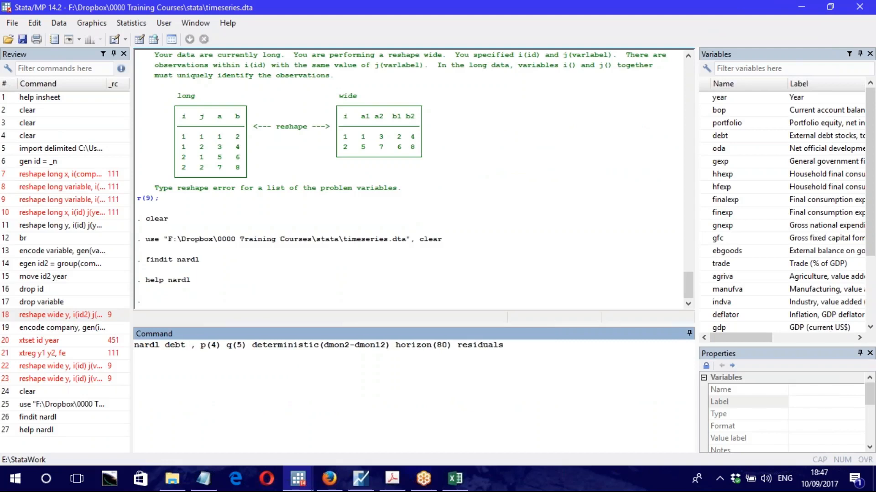
type("gdp")
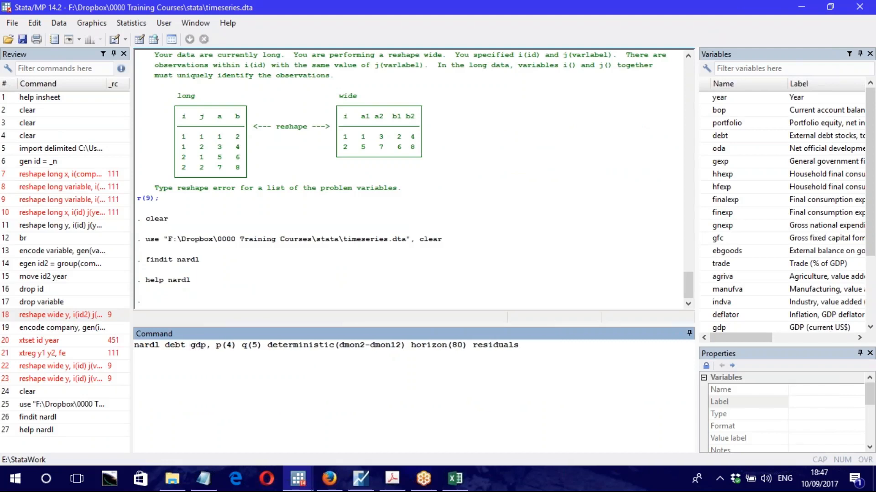
- Set the nardl lag orders to p(2) and q(3), and make trade the deterministic regressor
double_click(231, 346)
type("2")
double_click(256, 346)
type("3")
left_click_drag(340, 345, 402, 350)
type("trade")
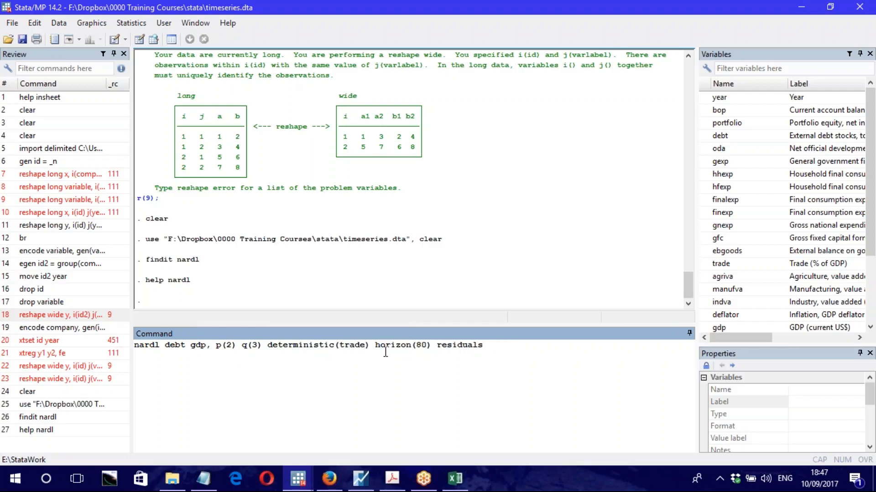
- Set the horizon to 36 and run the nardl estimation of debt on gdp
double_click(420, 345)
type("36")
left_click(437, 347)
key("Return")
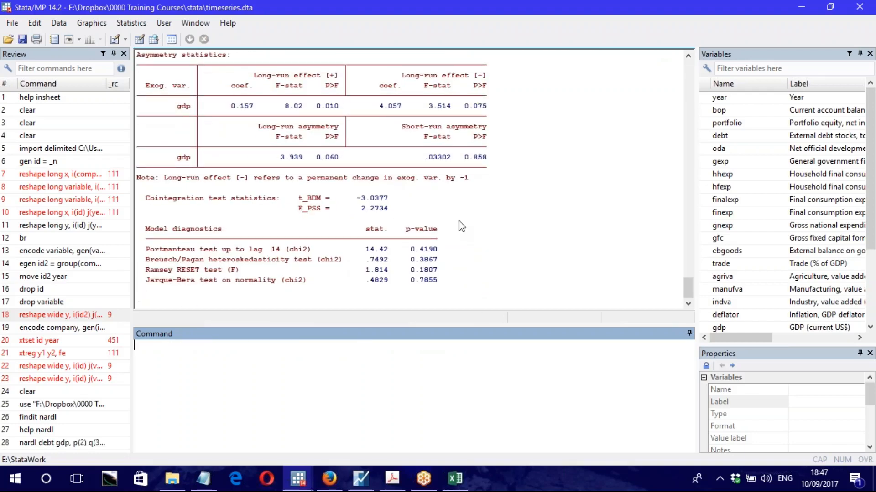
- Examine the nardl output from the coefficient table through the asymmetry statistics, cointegration test statistics and model diagnostics
scroll(458, 225, "up", 6)
scroll(411, 219, "up", 12)
scroll(283, 195, "down", 12)
scroll(373, 205, "down", 3)
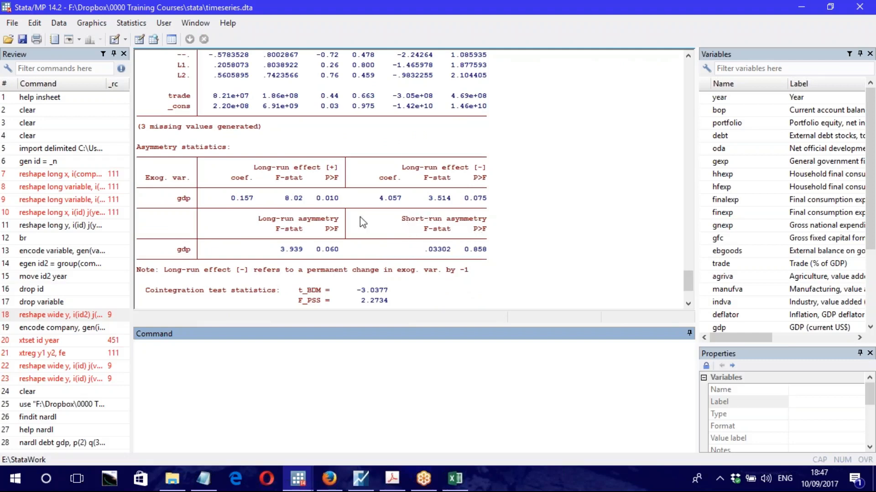
left_click_drag(137, 147, 229, 152)
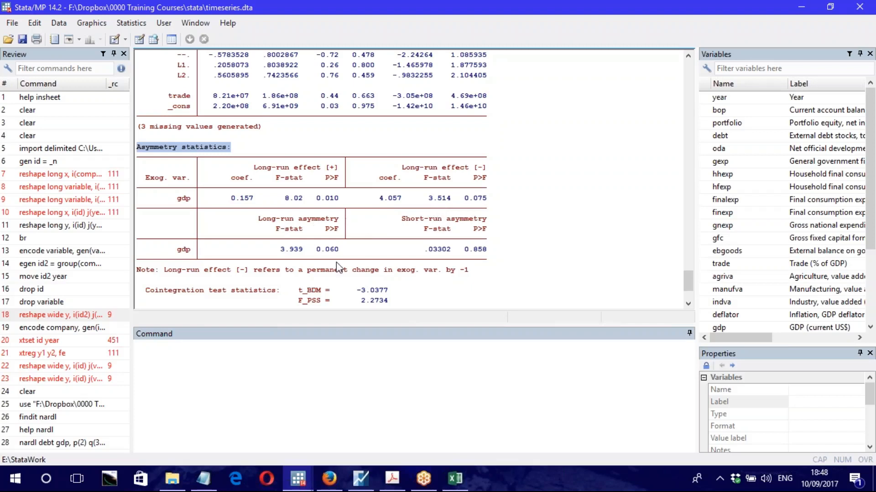
scroll(409, 246, "down", 3)
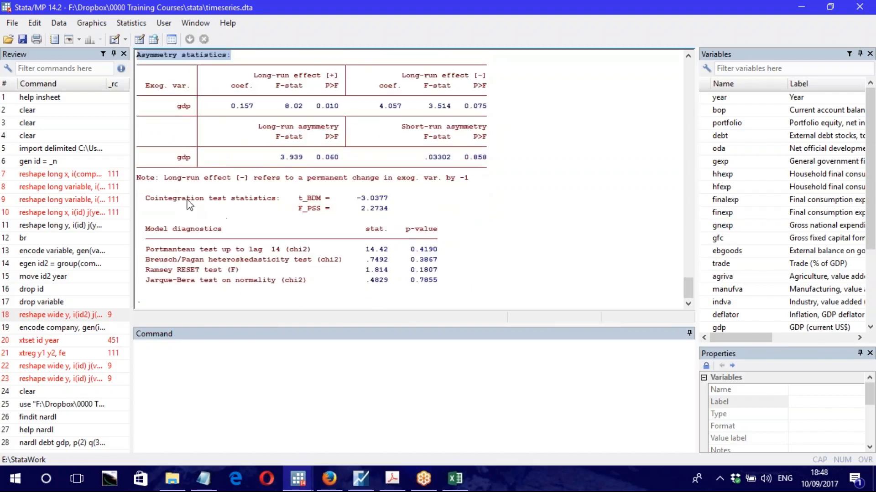
left_click_drag(146, 199, 279, 200)
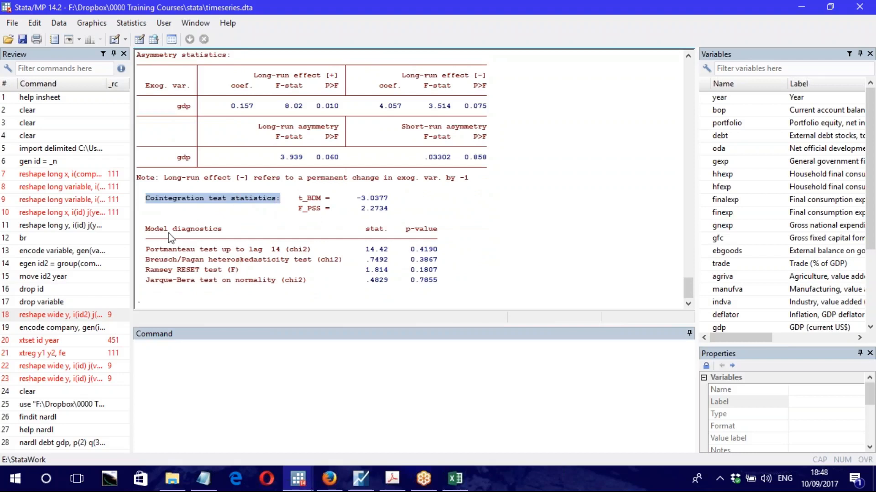
left_click_drag(438, 286, 142, 232)
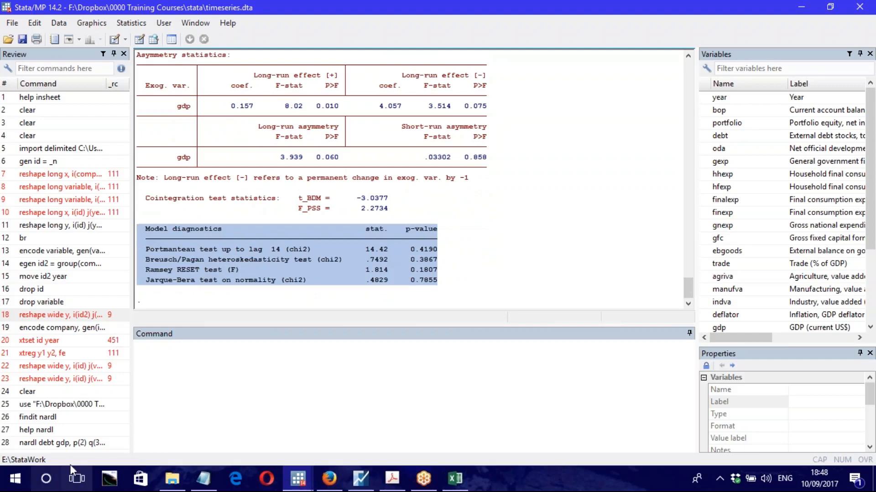
- Recall the executed nardl command without running it, and review its syntax and variables alongside the estimated coefficients
left_click(73, 445)
left_click(273, 373)
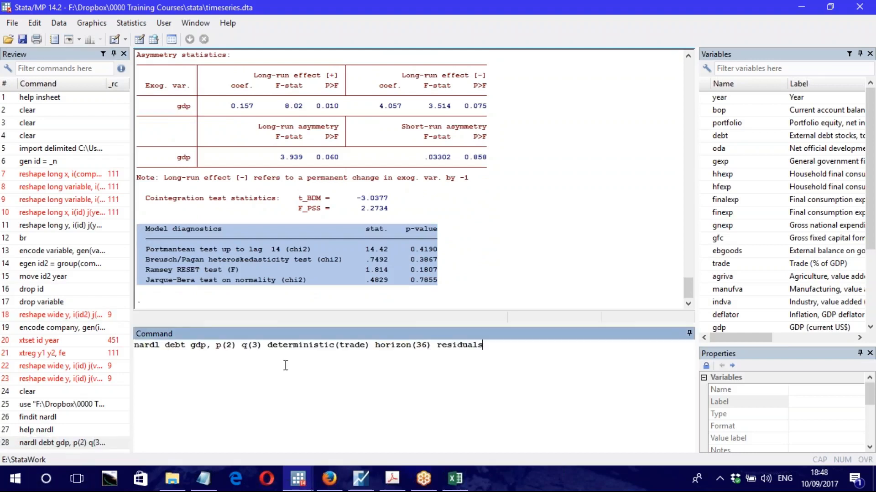
left_click_drag(136, 347, 486, 346)
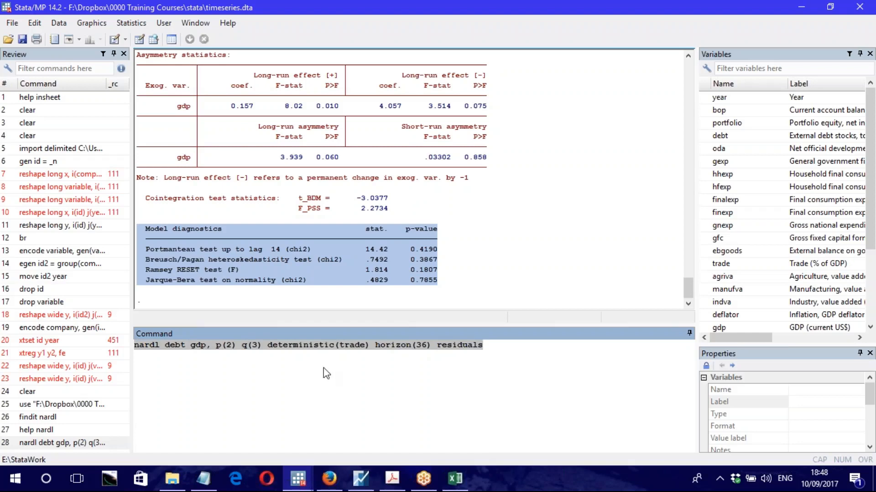
left_click(197, 358)
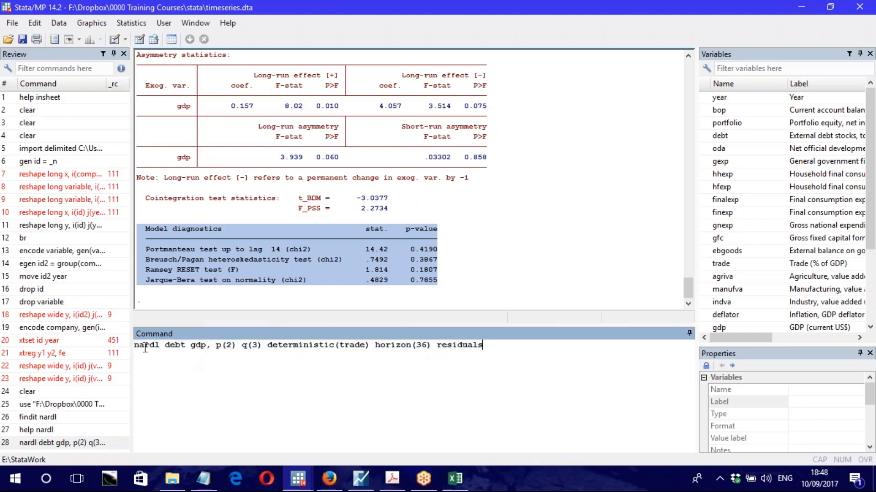
left_click_drag(134, 346, 160, 346)
left_click(165, 346)
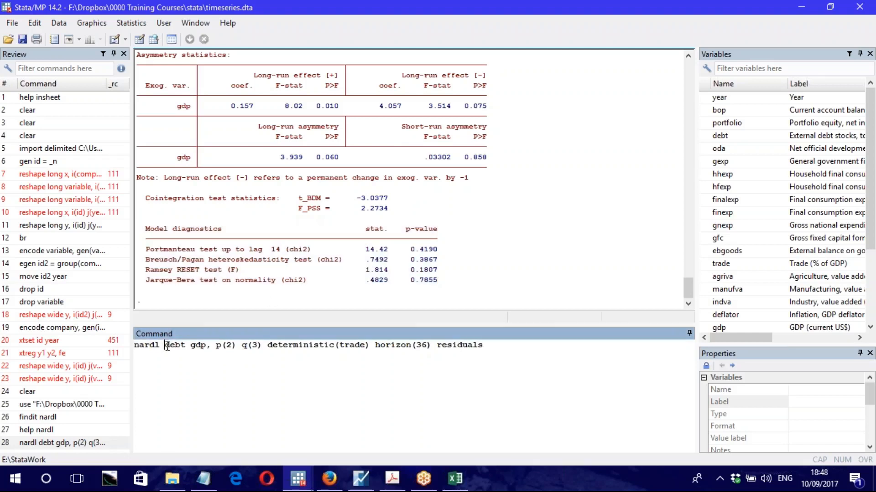
left_click_drag(167, 347, 206, 348)
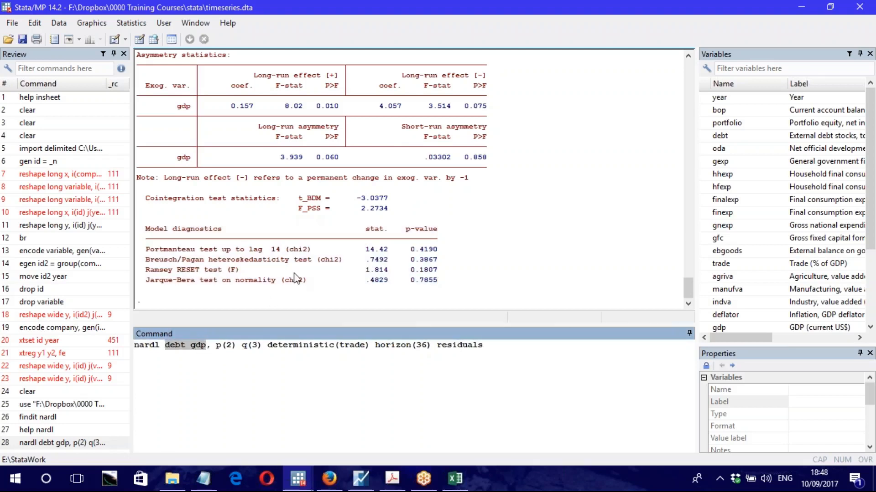
scroll(294, 269, "up", 10)
scroll(295, 267, "up", 1)
scroll(294, 268, "down", 3)
scroll(267, 206, "down", 10)
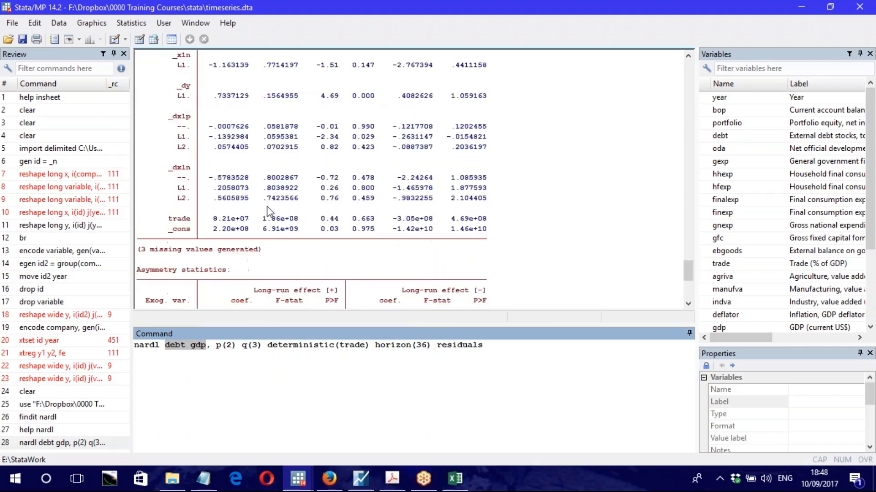
- Switch to EViews and spread out the Wald test equation, POS_GDP and DDEBT windows for viewing
left_click(360, 478)
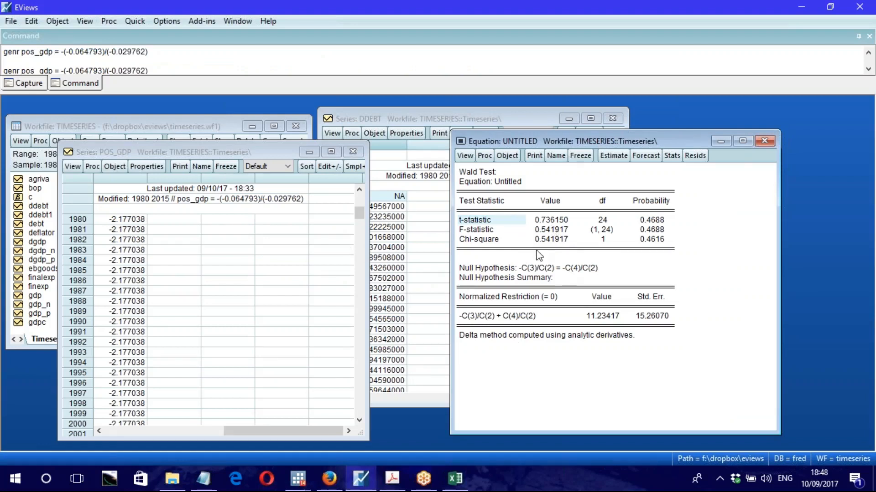
left_click_drag(532, 136, 593, 124)
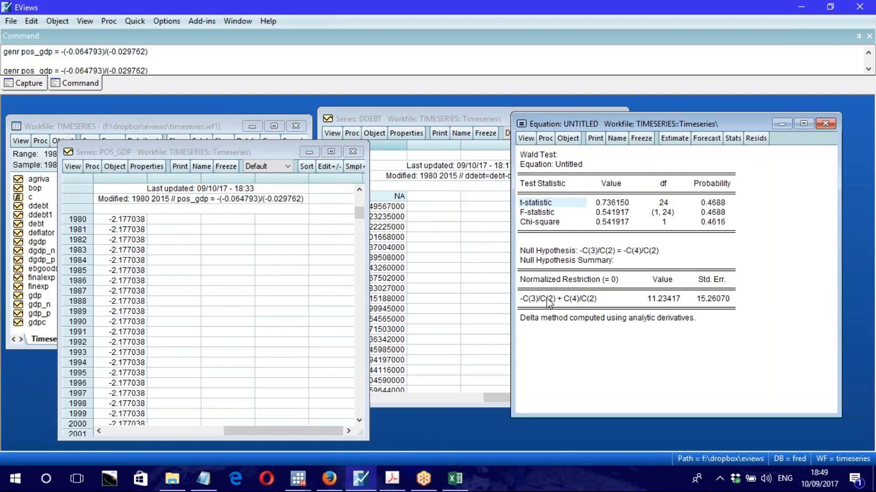
left_click_drag(213, 152, 159, 109)
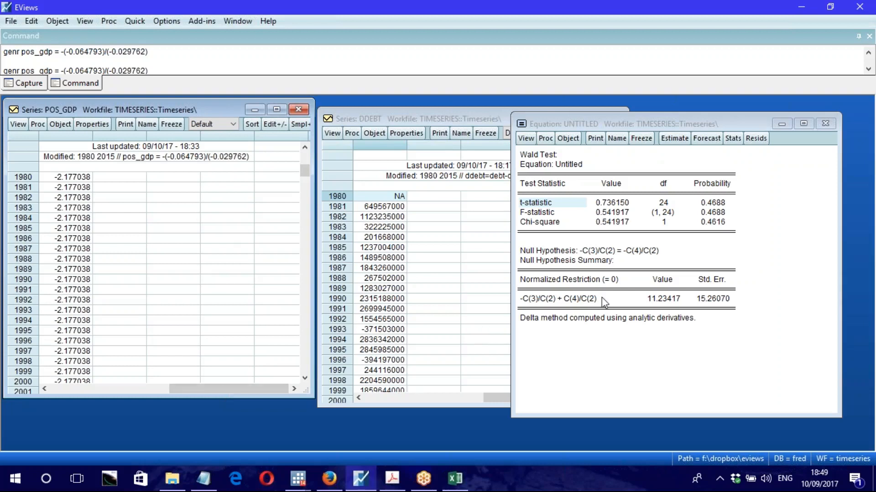
left_click_drag(438, 118, 295, 150)
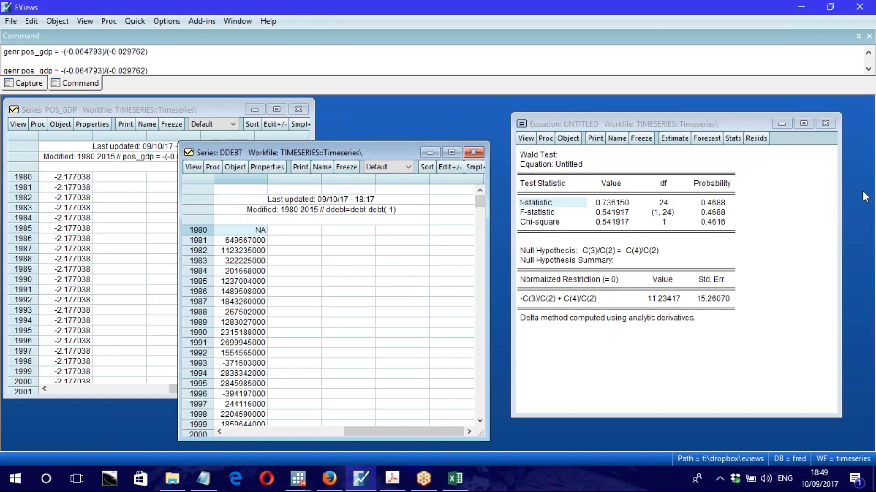
left_click(866, 174)
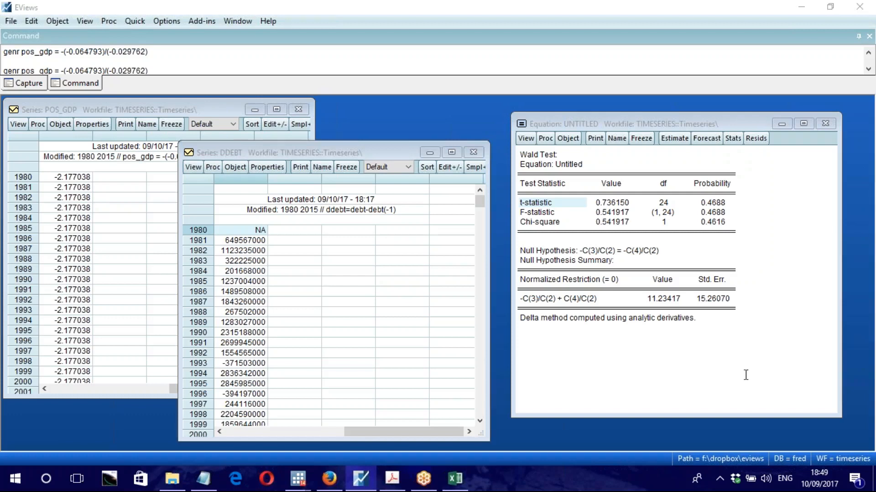